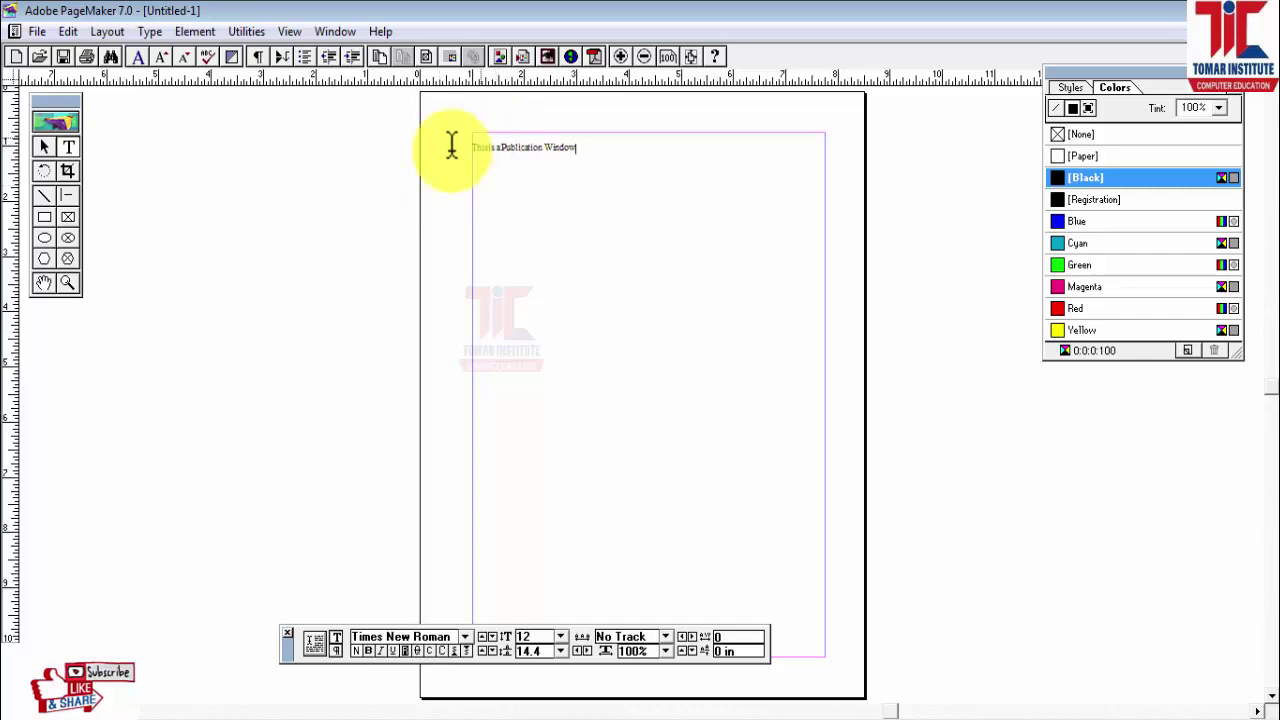
# - Copy the sentence "This is a Publication Window." and paste it repeatedly after itself to build a four-line paragraph
pyautogui.moveTo(587, 148); pyautogui.dragTo(476, 130)
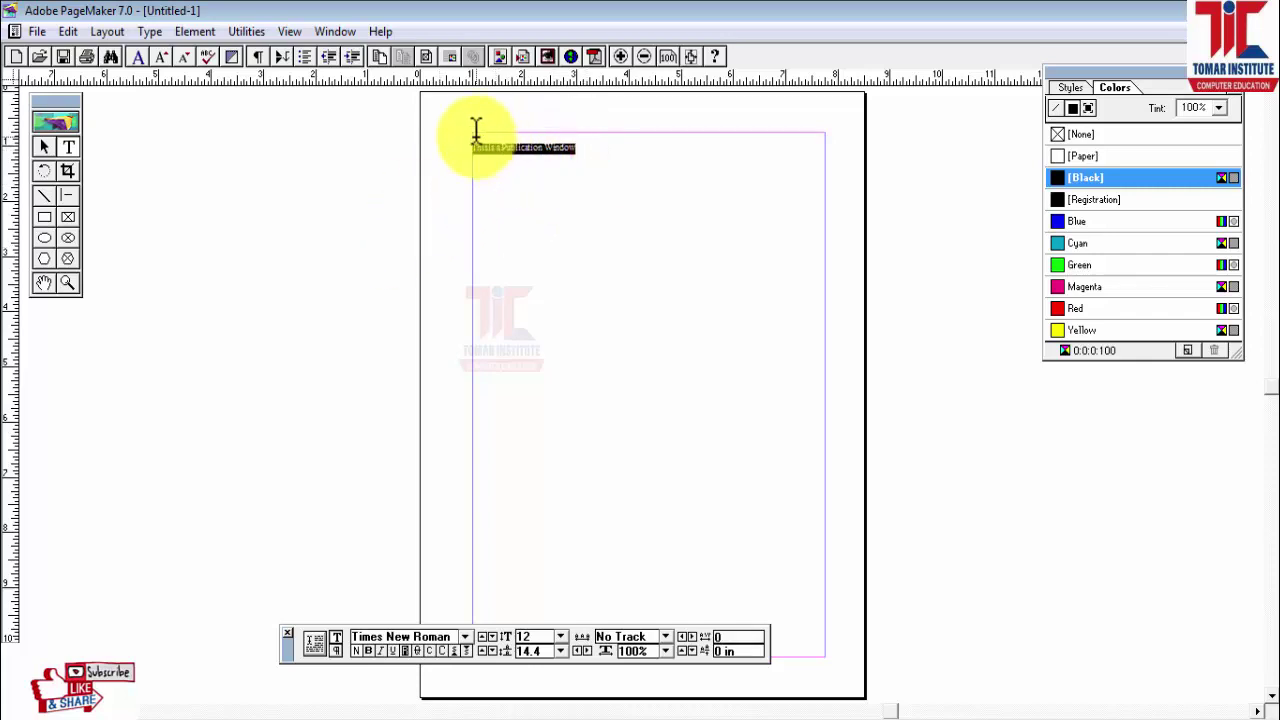
pyautogui.click(622, 158)
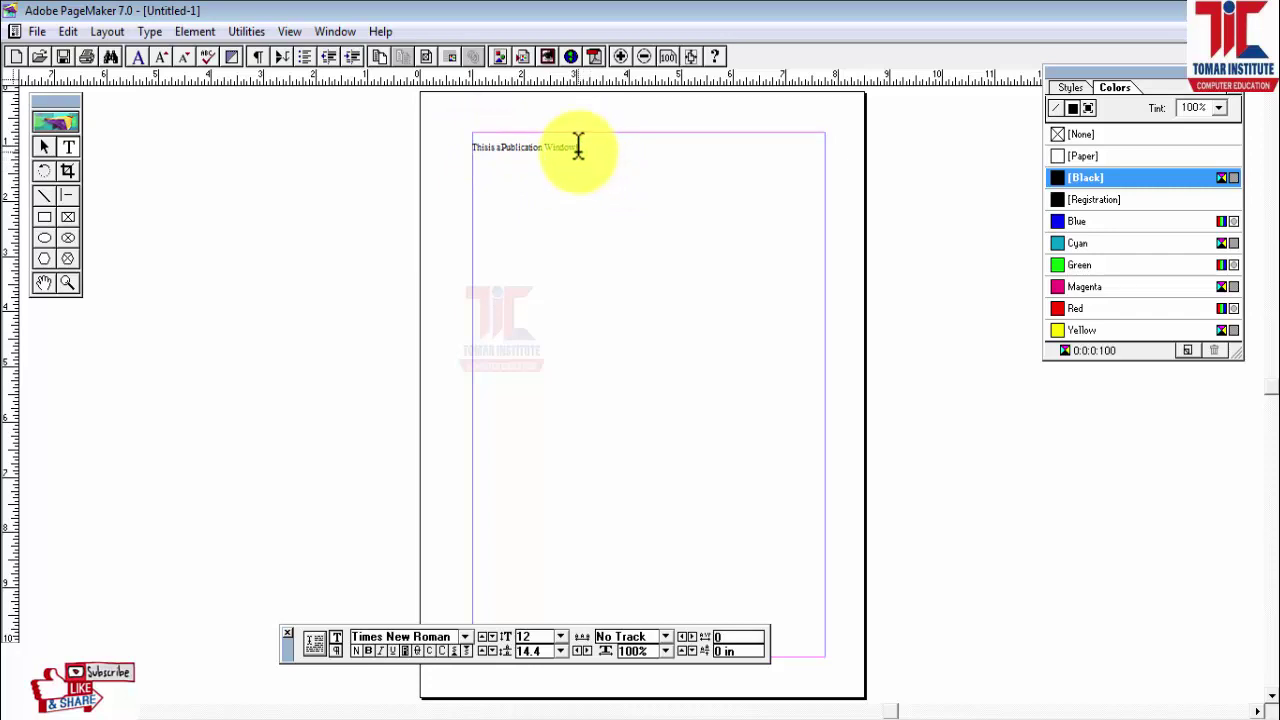
pyautogui.moveTo(600, 148); pyautogui.dragTo(447, 140)
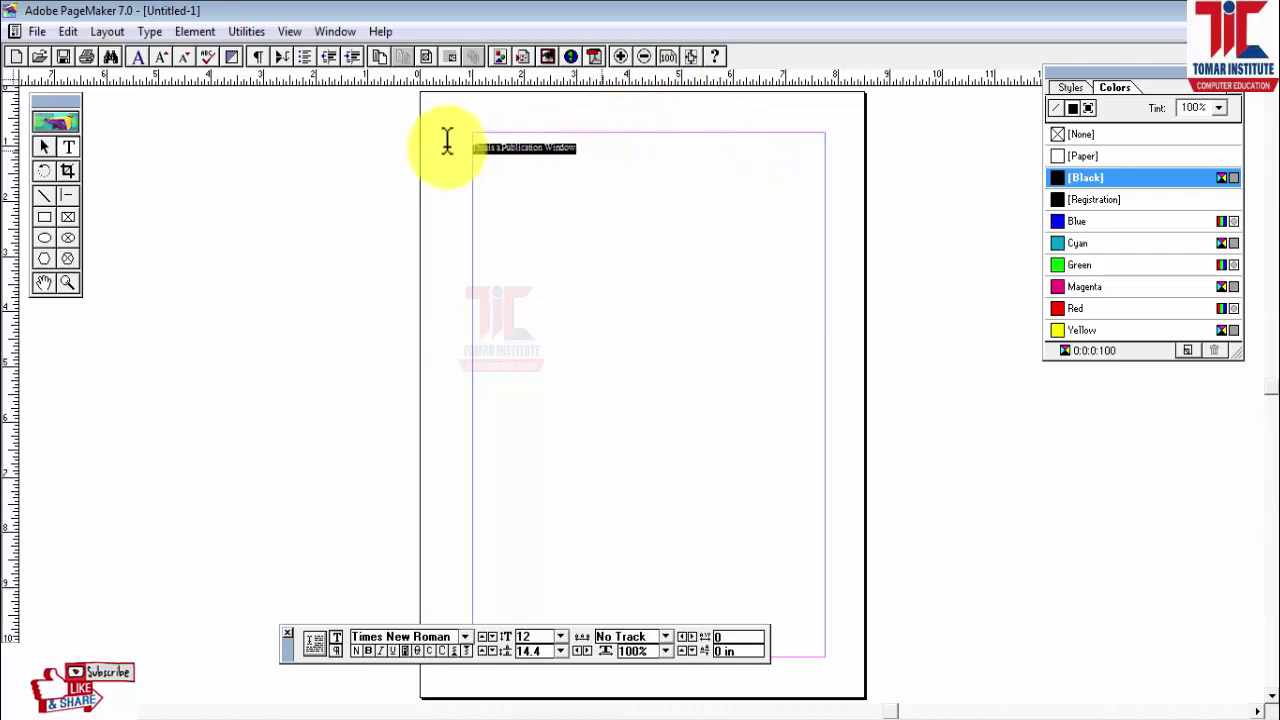
pyautogui.click(602, 145)
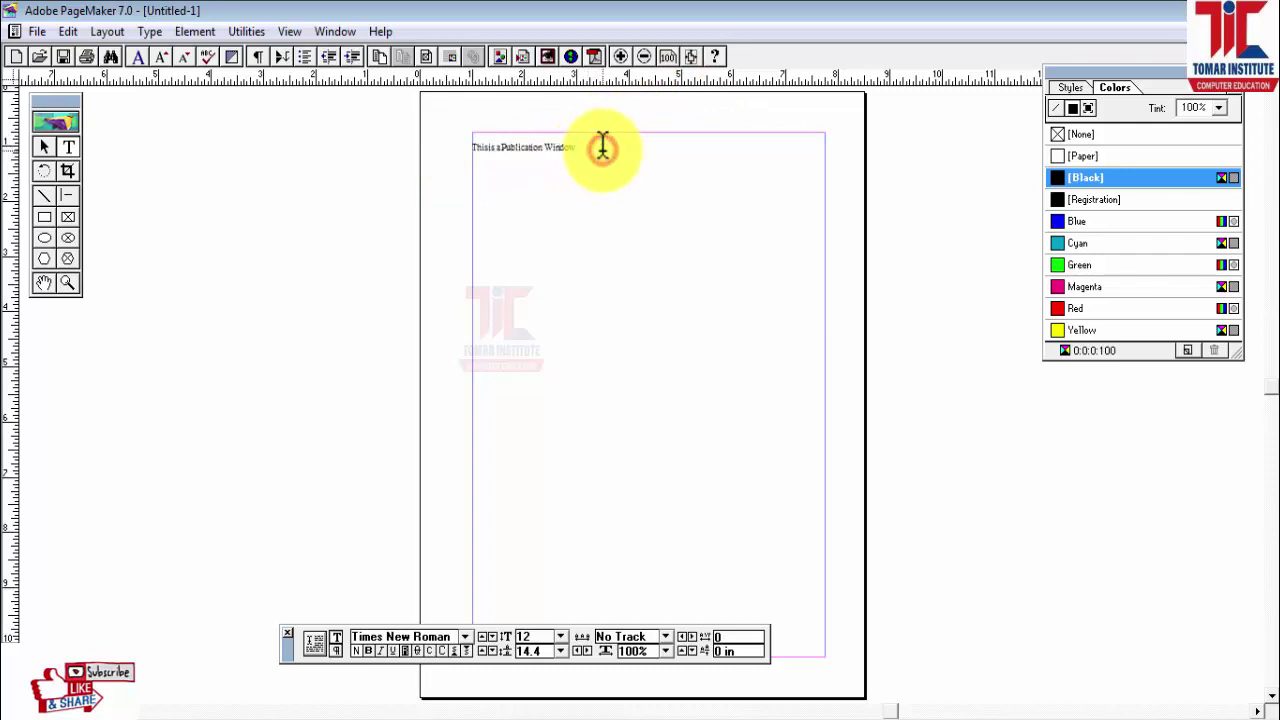
pyautogui.hotkey('ctrl', 'v')
pyautogui.hotkey('ctrl', 'v')
pyautogui.hotkey('ctrl', 'v')
pyautogui.hotkey('ctrl', 'v')
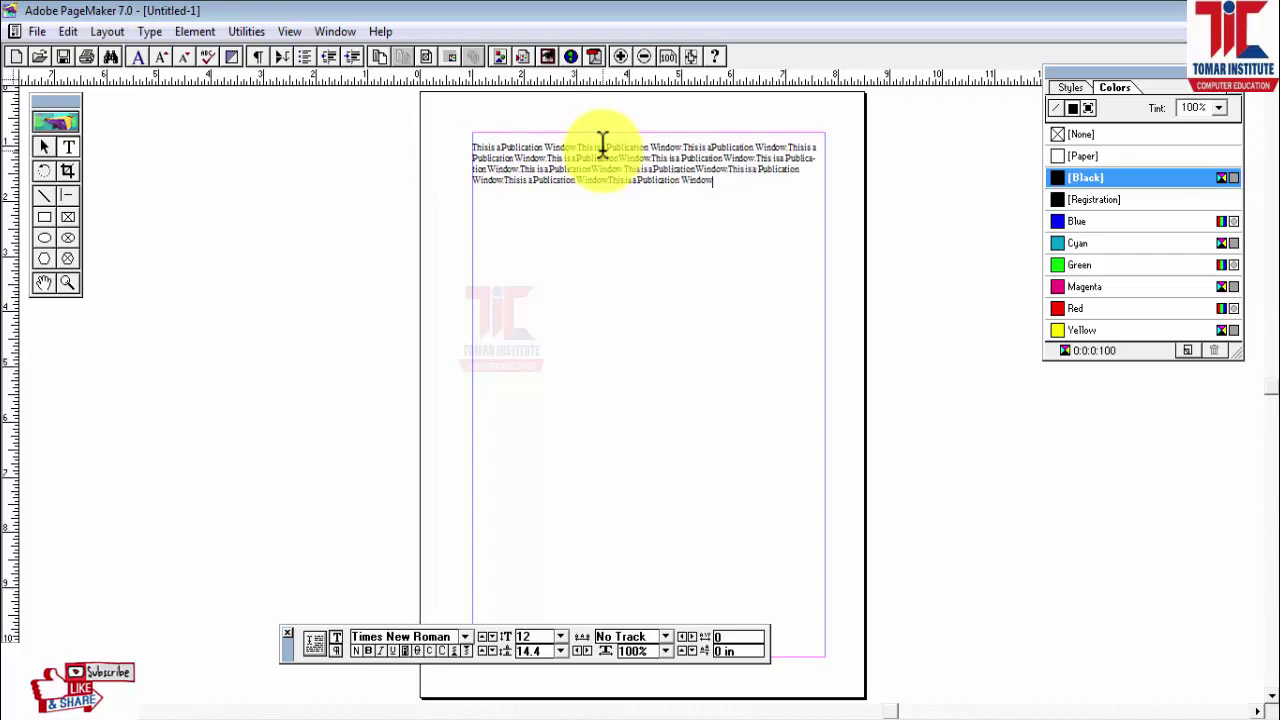
pyautogui.click(663, 318)
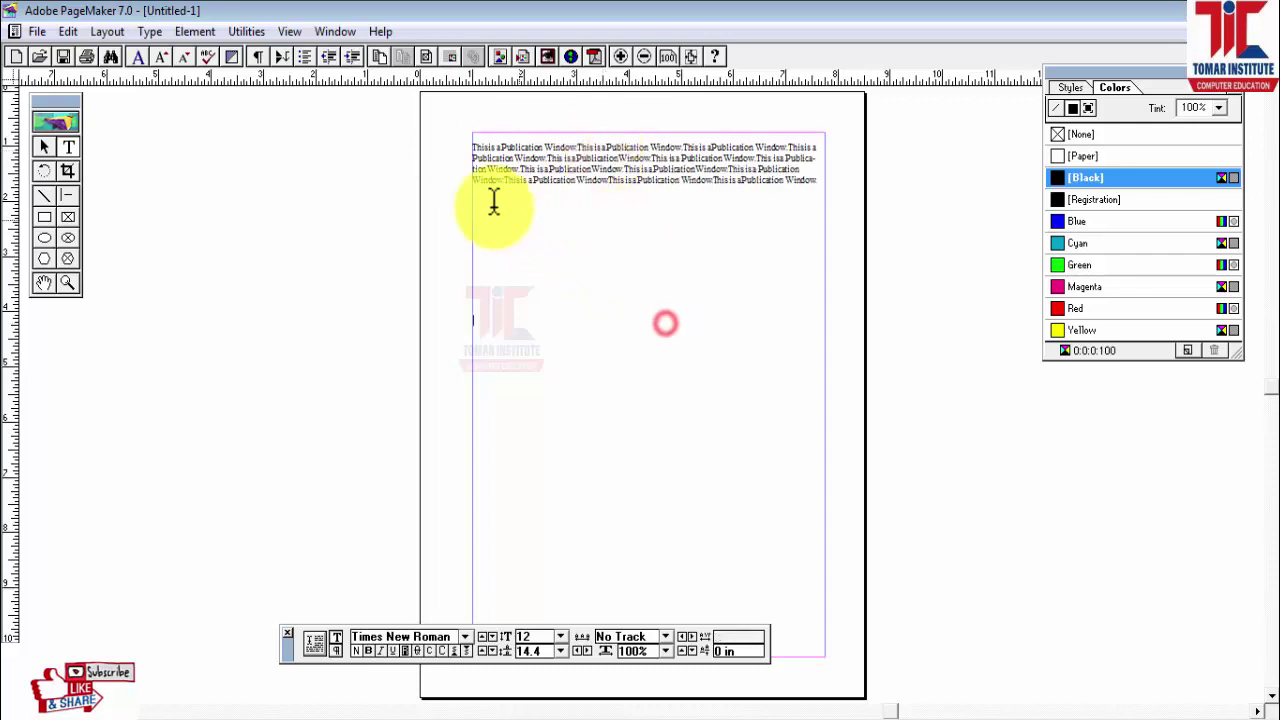
pyautogui.click(544, 272)
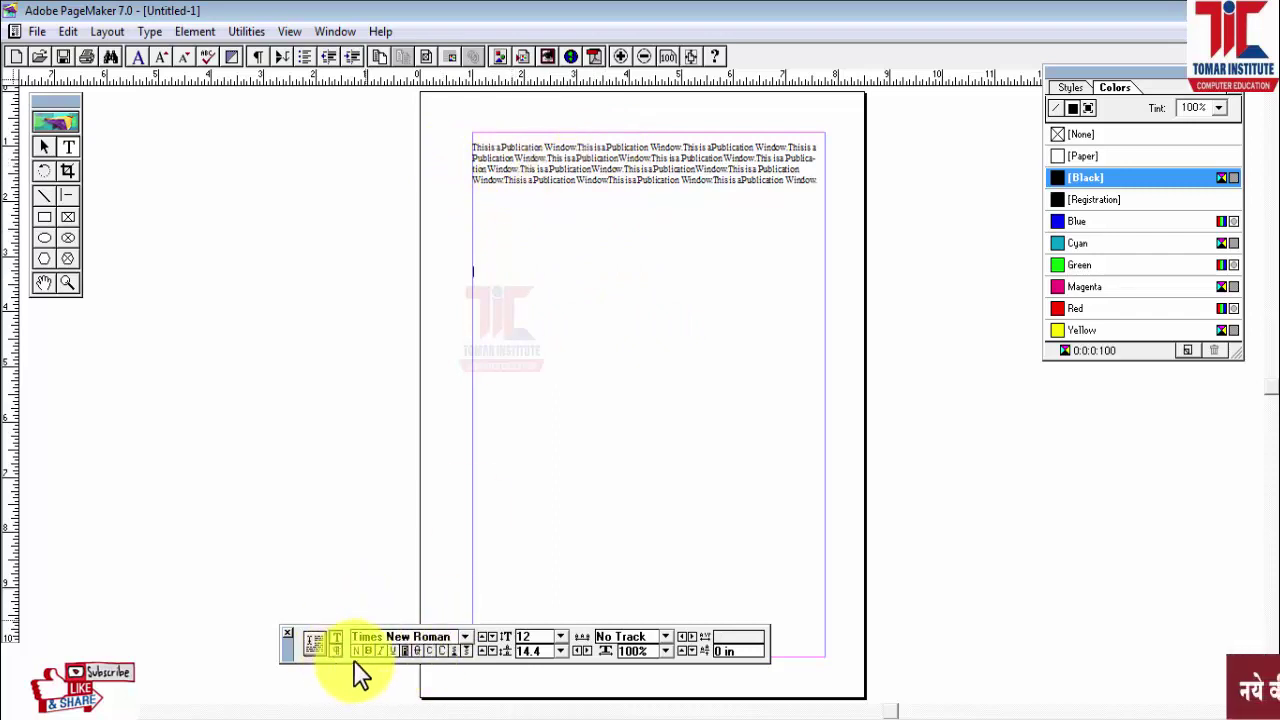
pyautogui.click(620, 366)
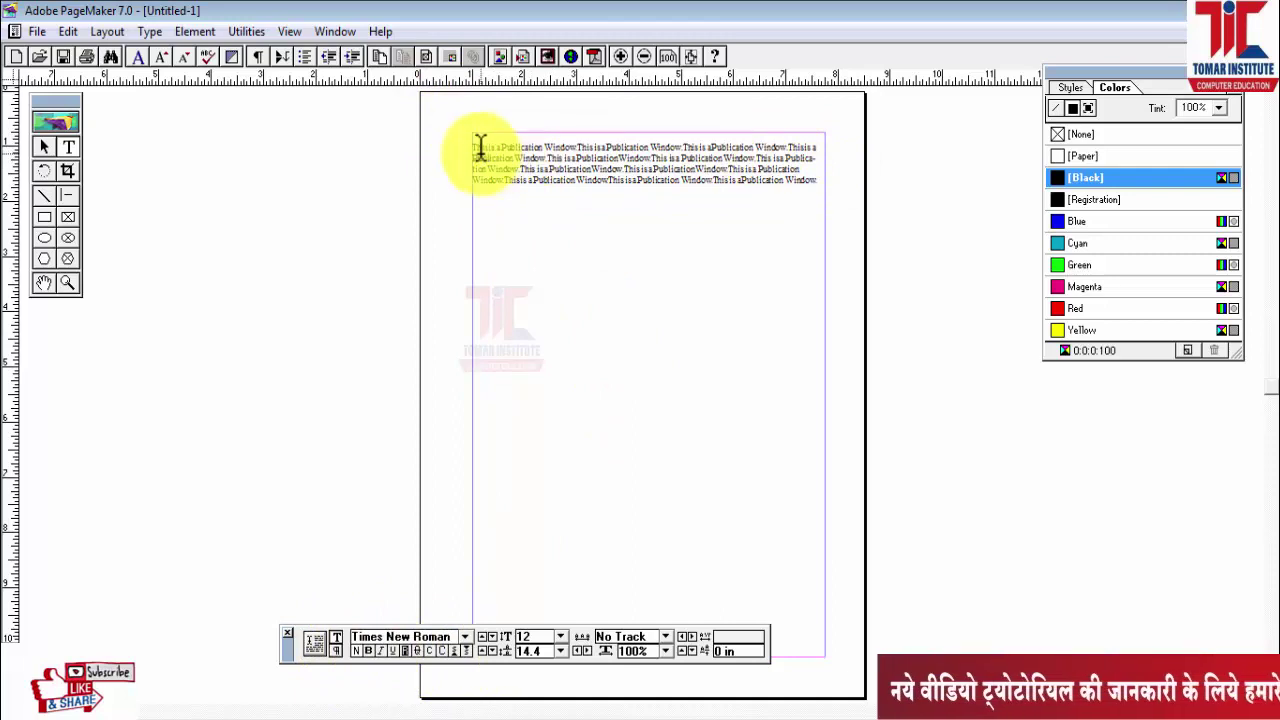
# - Set the font size of the whole paragraph to 24
pyautogui.moveTo(474, 148); pyautogui.dragTo(808, 194)
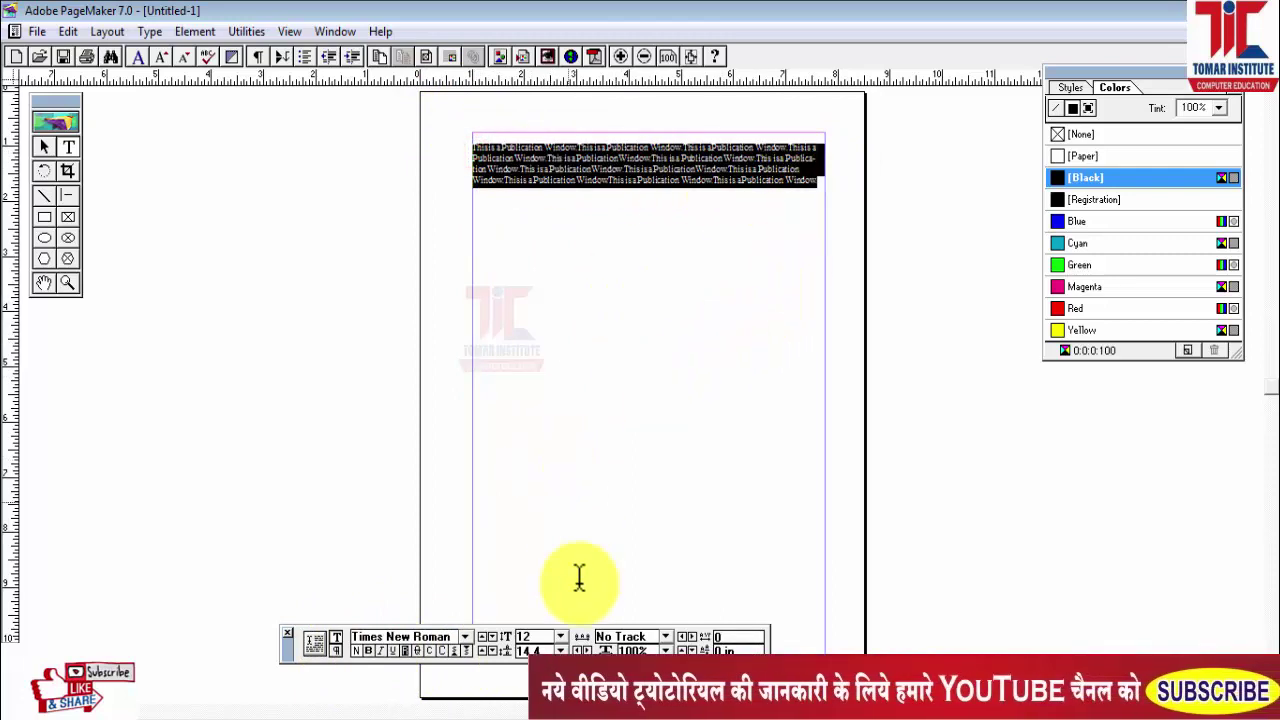
pyautogui.click(560, 638)
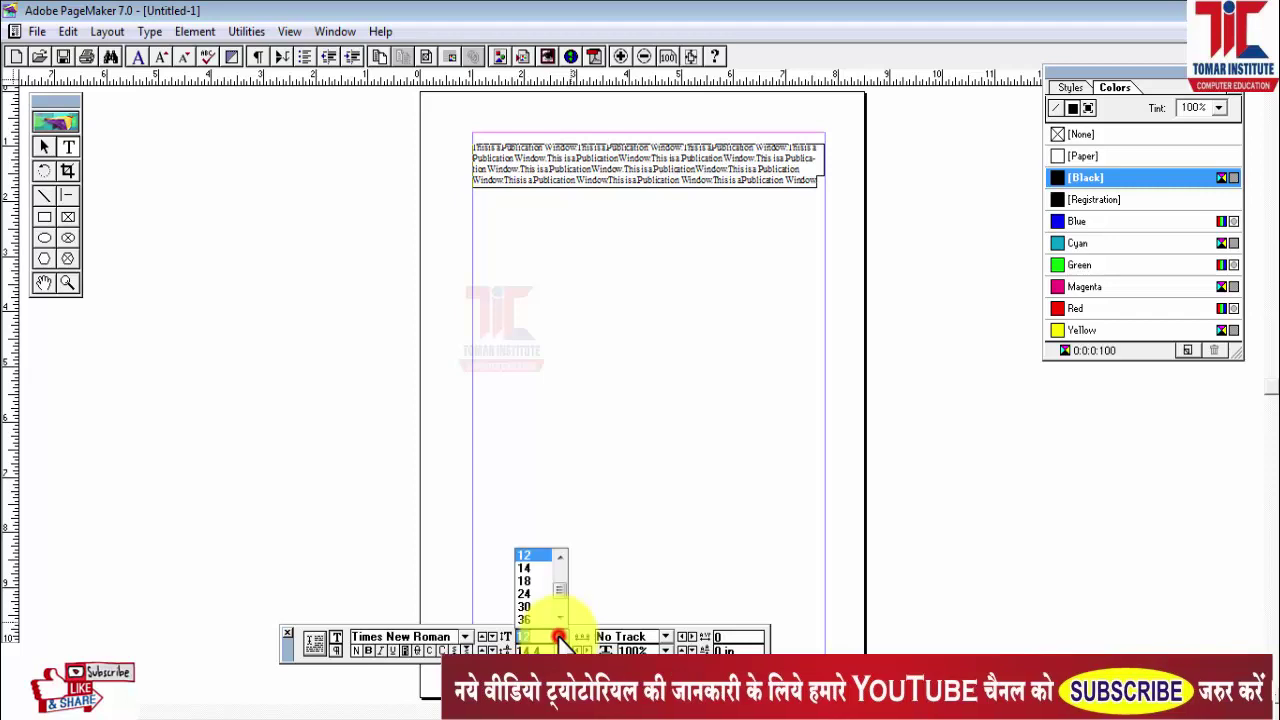
pyautogui.click(524, 593)
pyautogui.click(616, 508)
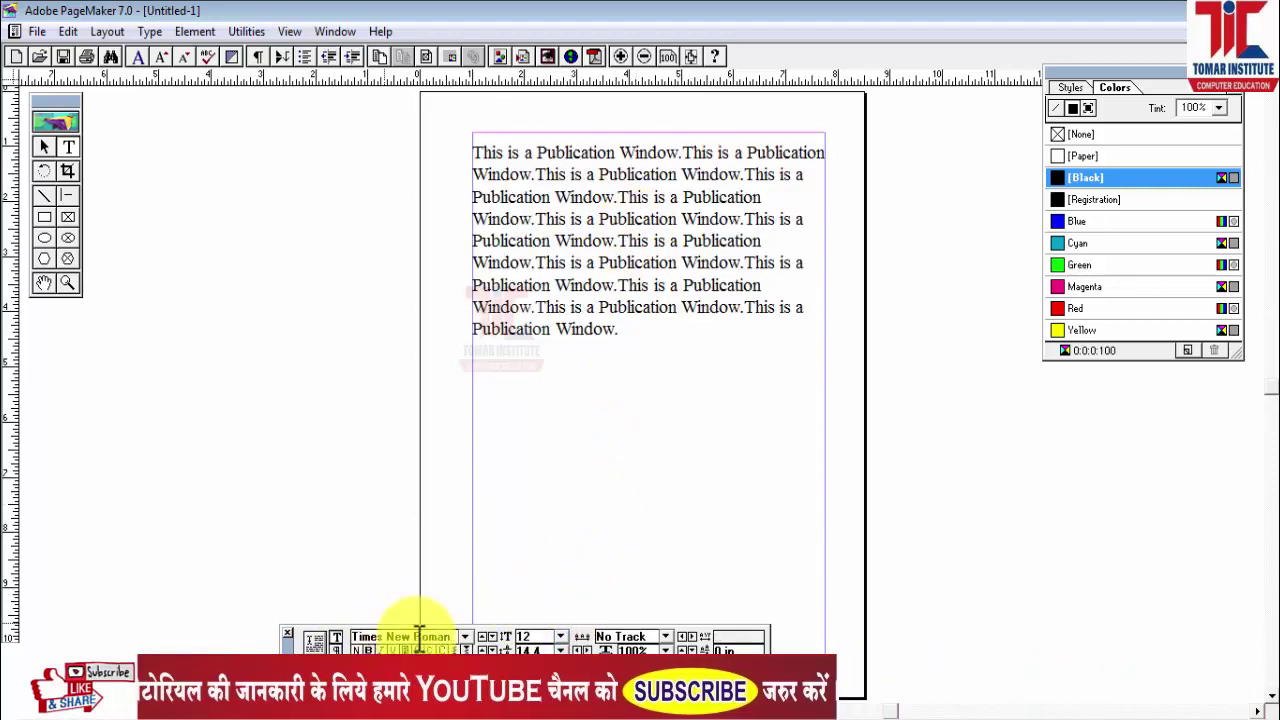
pyautogui.click(603, 443)
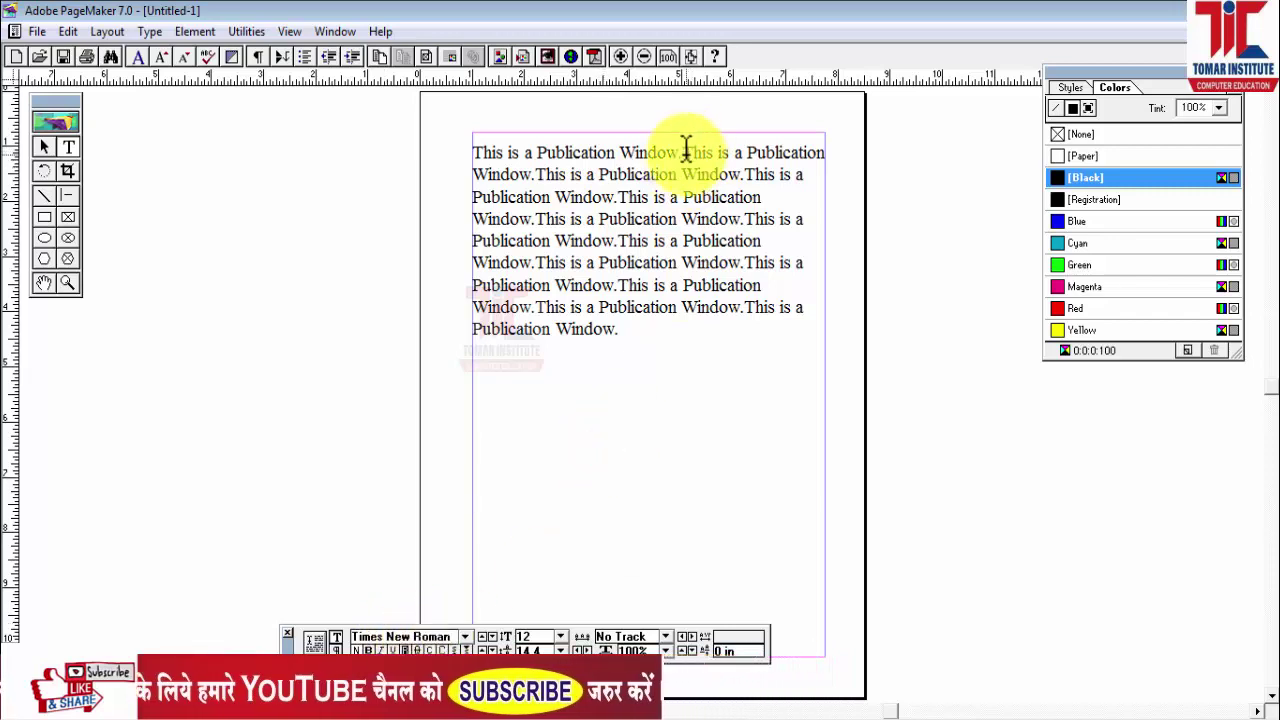
# - Try the Bhaskar5 and Bhisham fonts on the paragraph's first sentence and settle on Bodoni Bk BT
pyautogui.moveTo(684, 153); pyautogui.dragTo(470, 150)
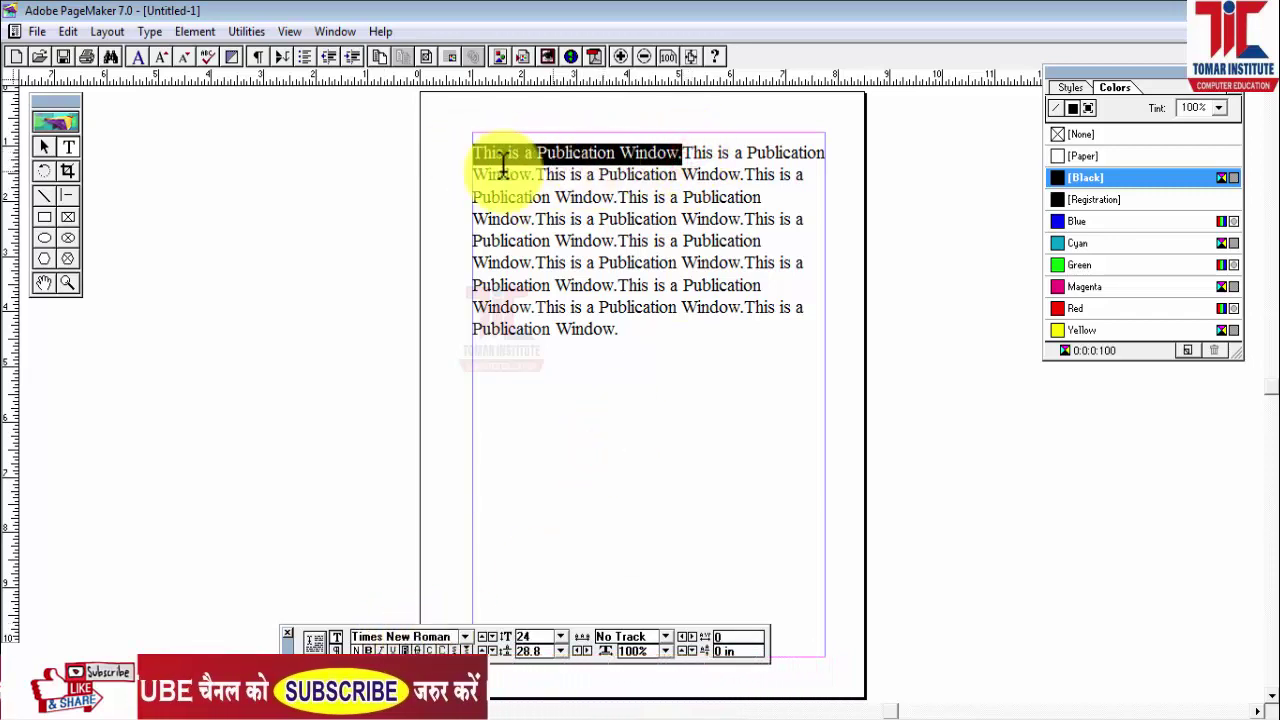
pyautogui.click(464, 637)
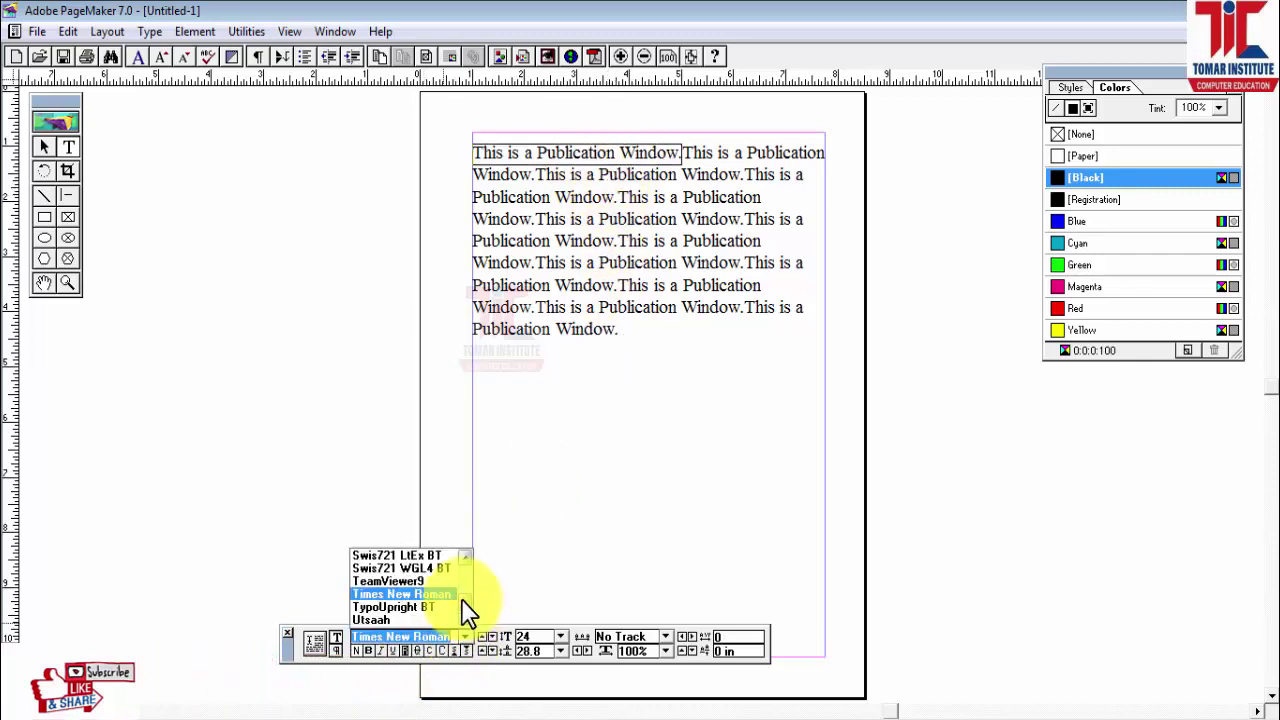
pyautogui.moveTo(463, 602)
pyautogui.mouseDown()
pyautogui.moveTo(463, 570)
pyautogui.moveTo(466, 612)
pyautogui.moveTo(466, 589)
pyautogui.mouseUp()
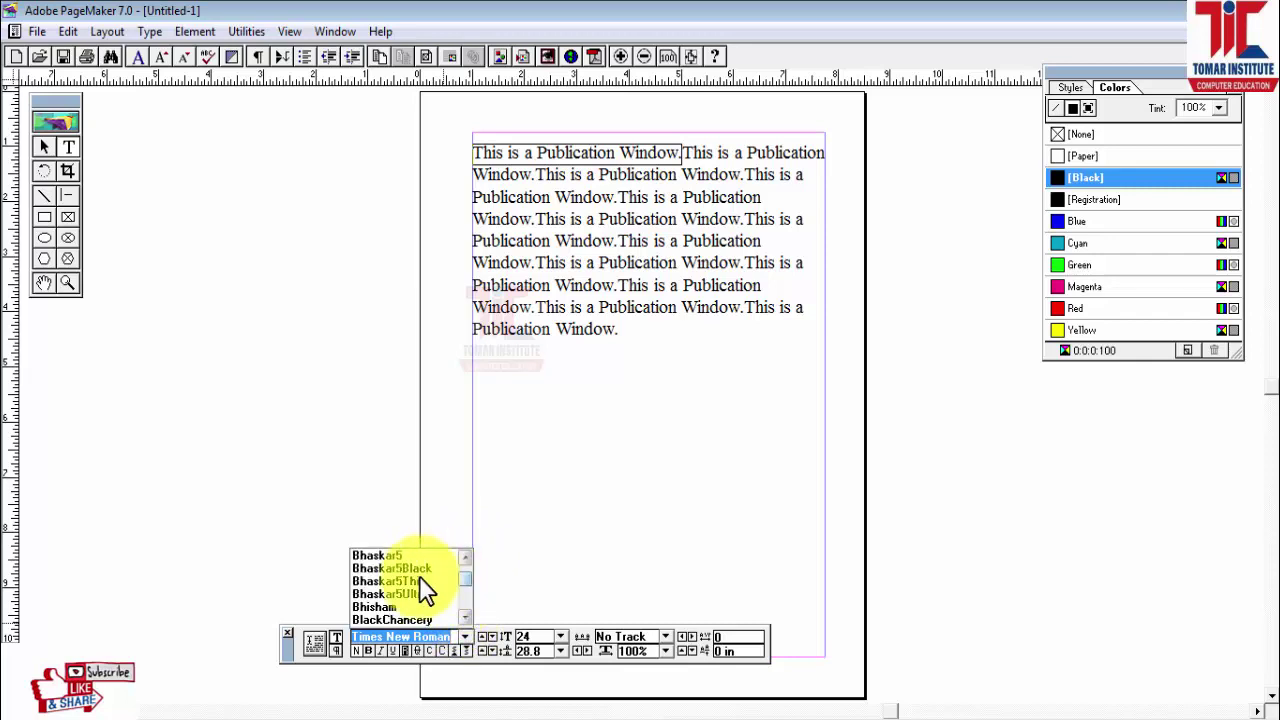
pyautogui.click(389, 555)
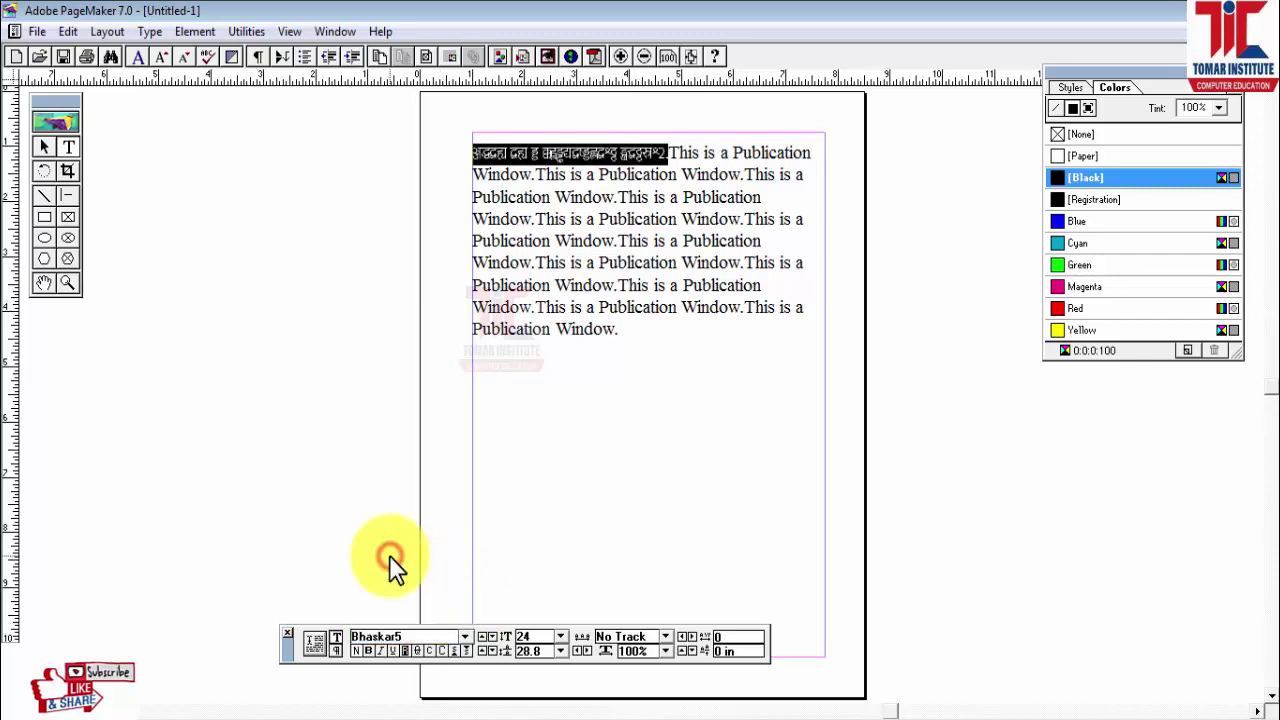
pyautogui.click(465, 637)
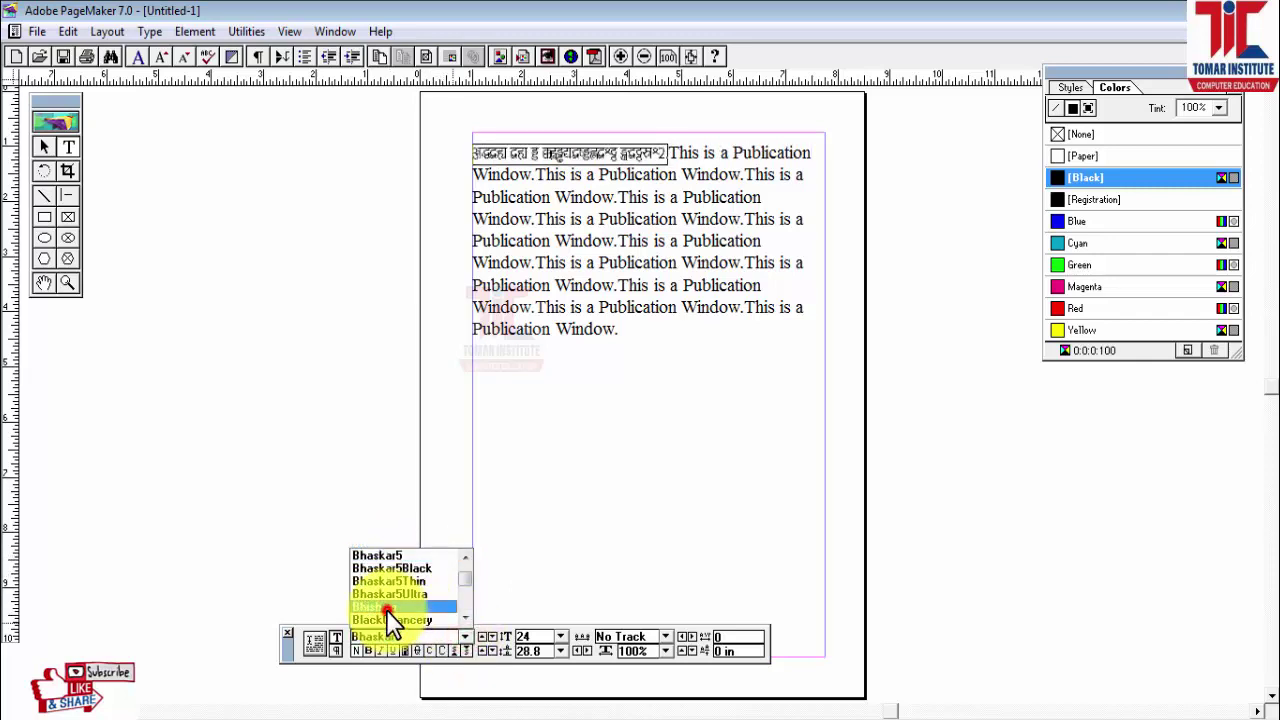
pyautogui.click(386, 607)
pyautogui.click(465, 637)
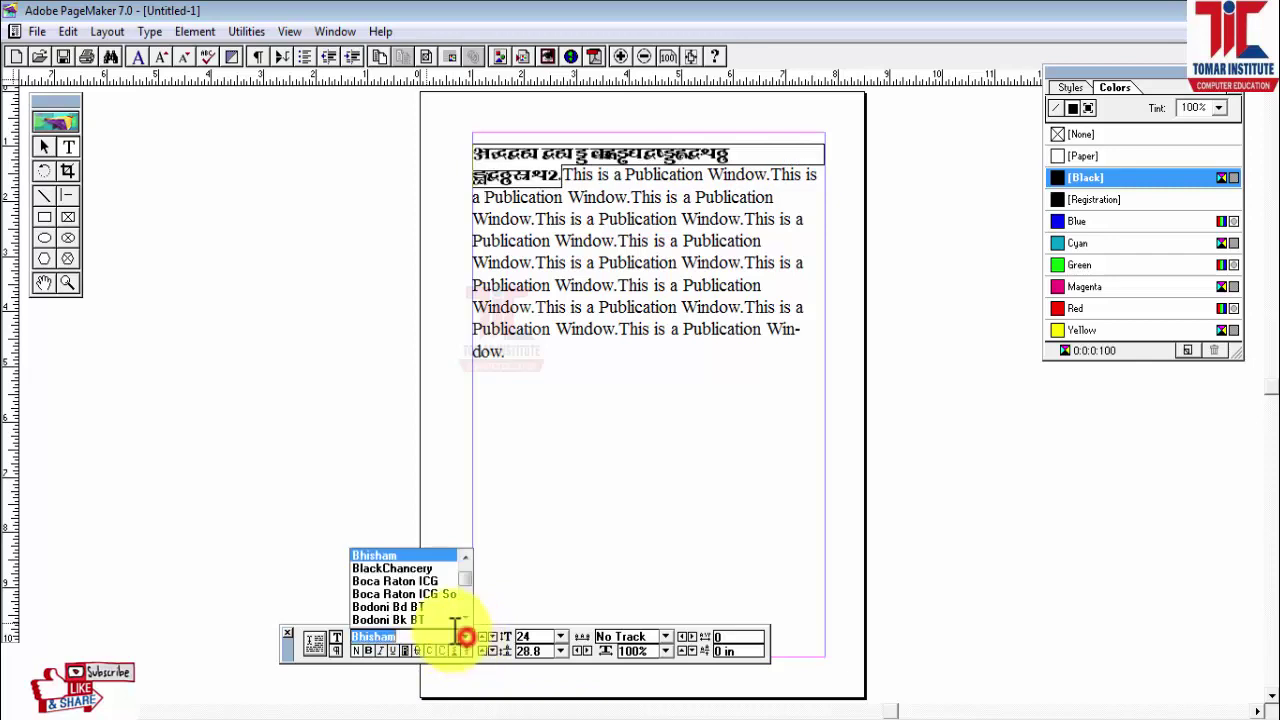
pyautogui.click(406, 620)
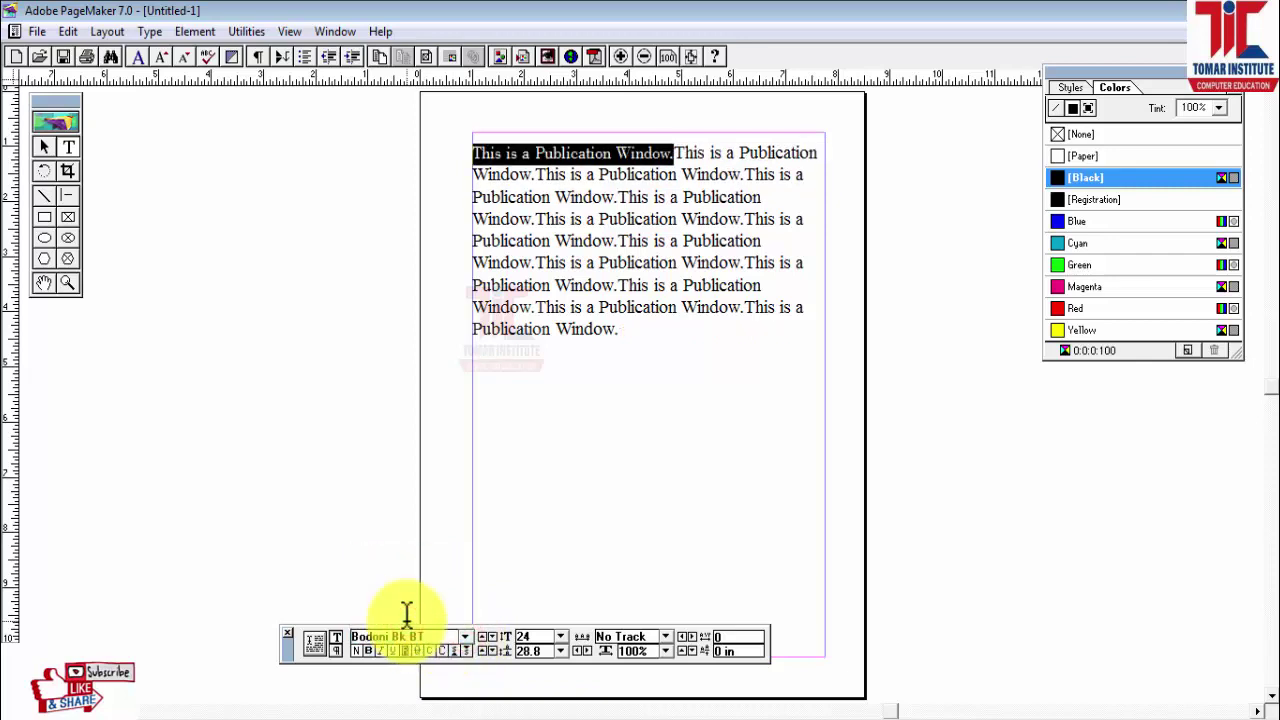
# - Apply bold to the paragraph's first sentence, check it unselected, and remove the bold again
pyautogui.click(368, 651)
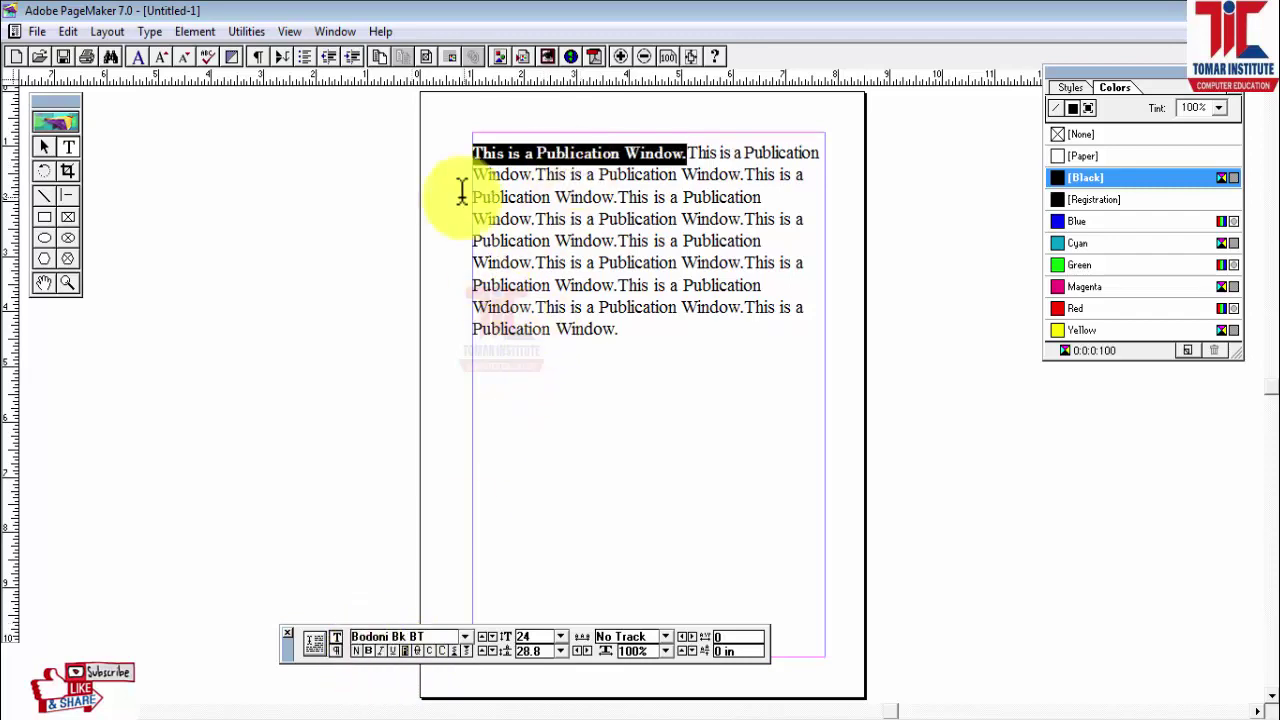
pyautogui.click(585, 170)
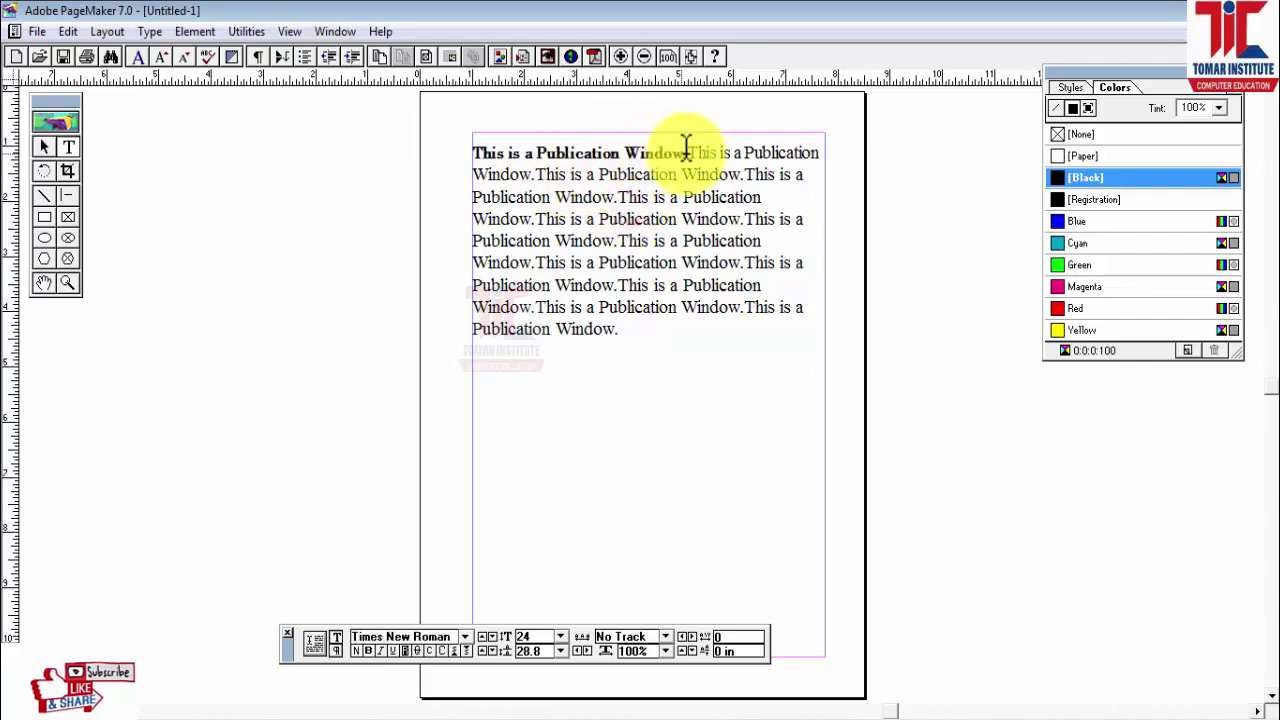
pyautogui.moveTo(686, 153); pyautogui.dragTo(451, 149)
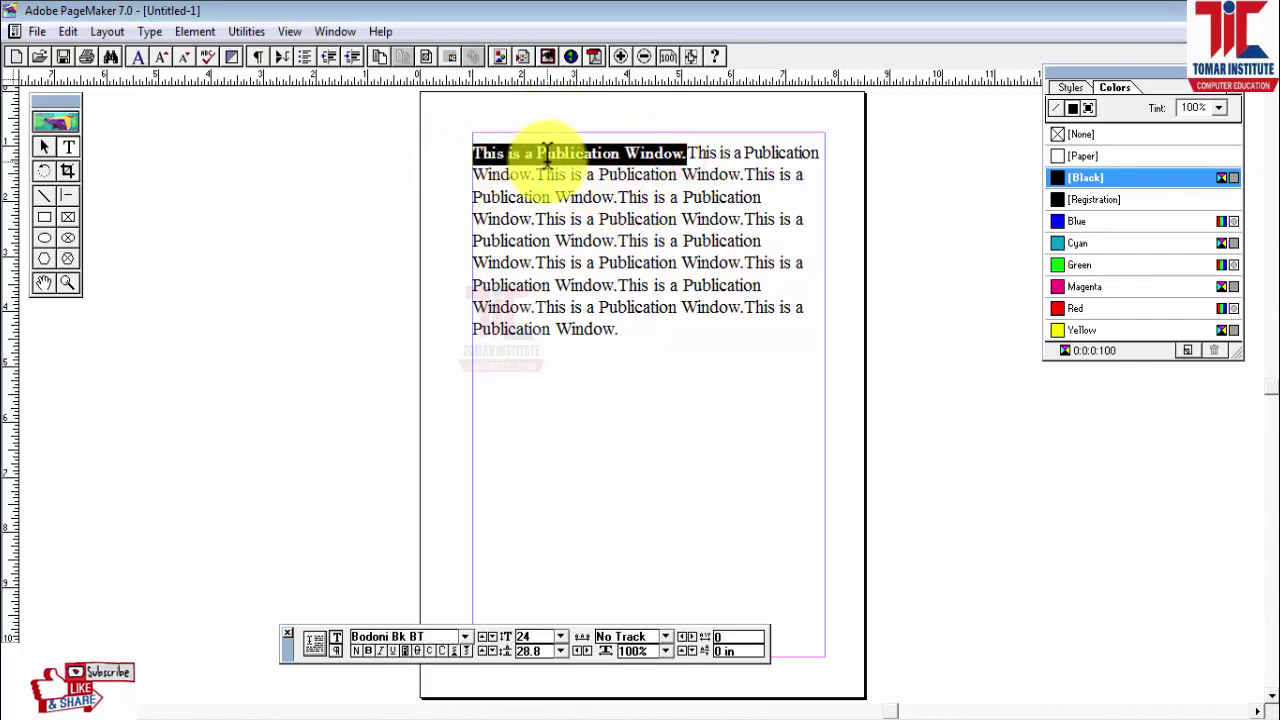
pyautogui.click(367, 650)
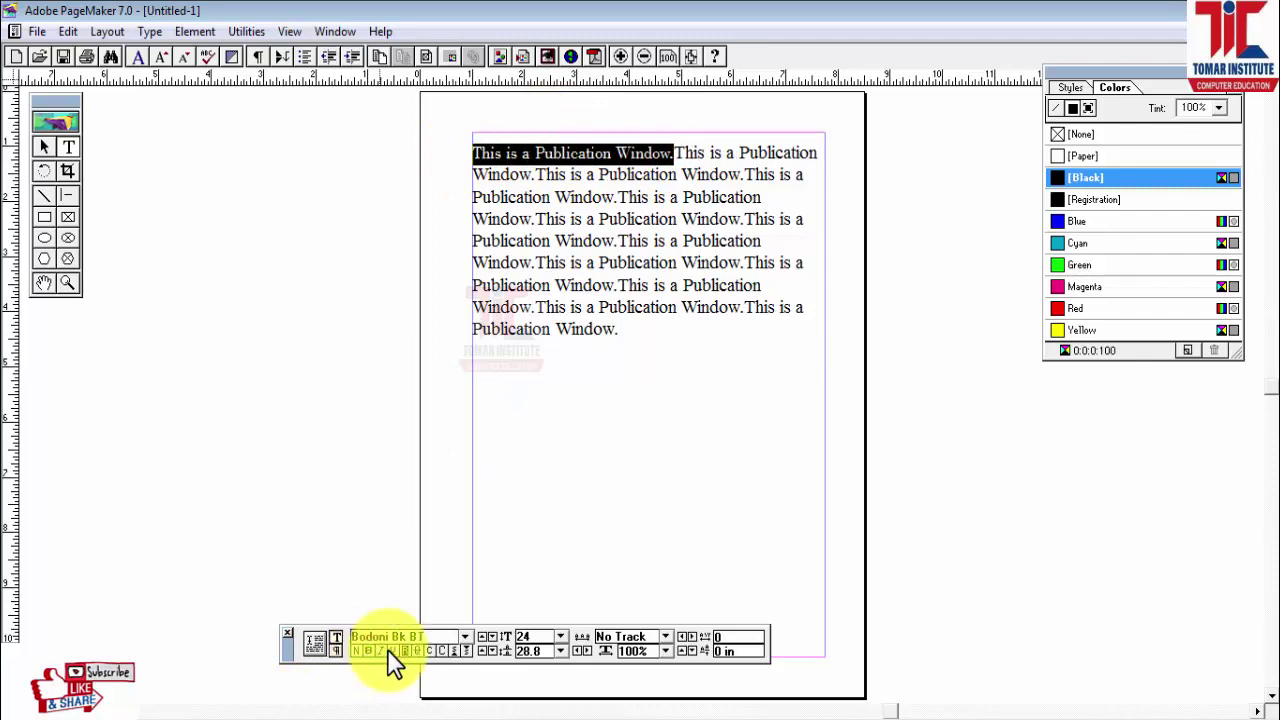
# - Try italic and underline on the first sentence, returning it to the normal style after each
pyautogui.click(379, 651)
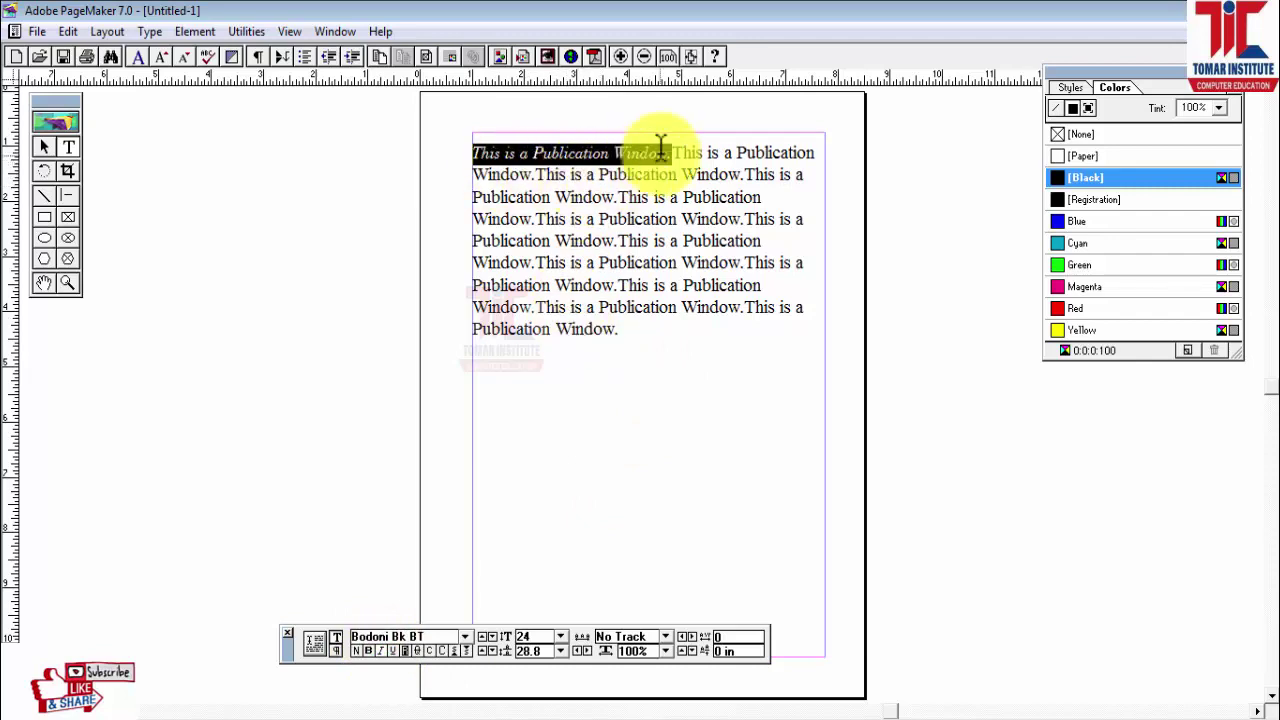
pyautogui.click(381, 653)
pyautogui.click(380, 651)
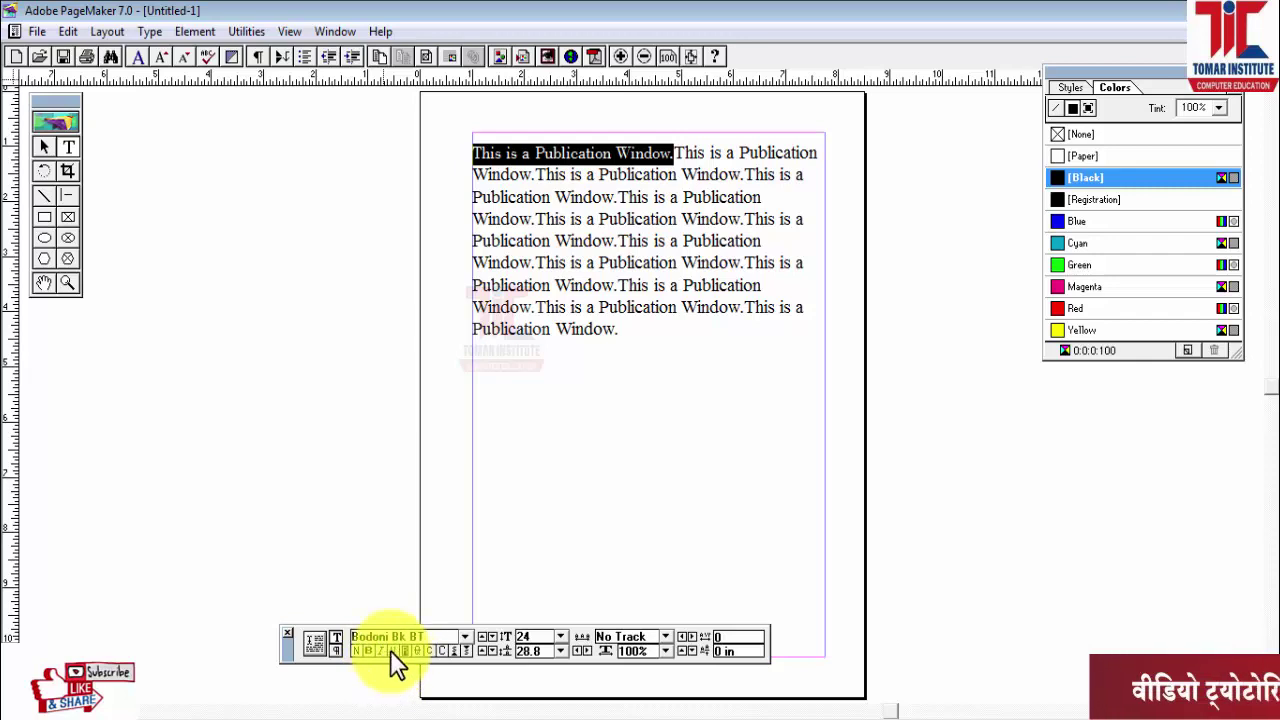
pyautogui.click(392, 650)
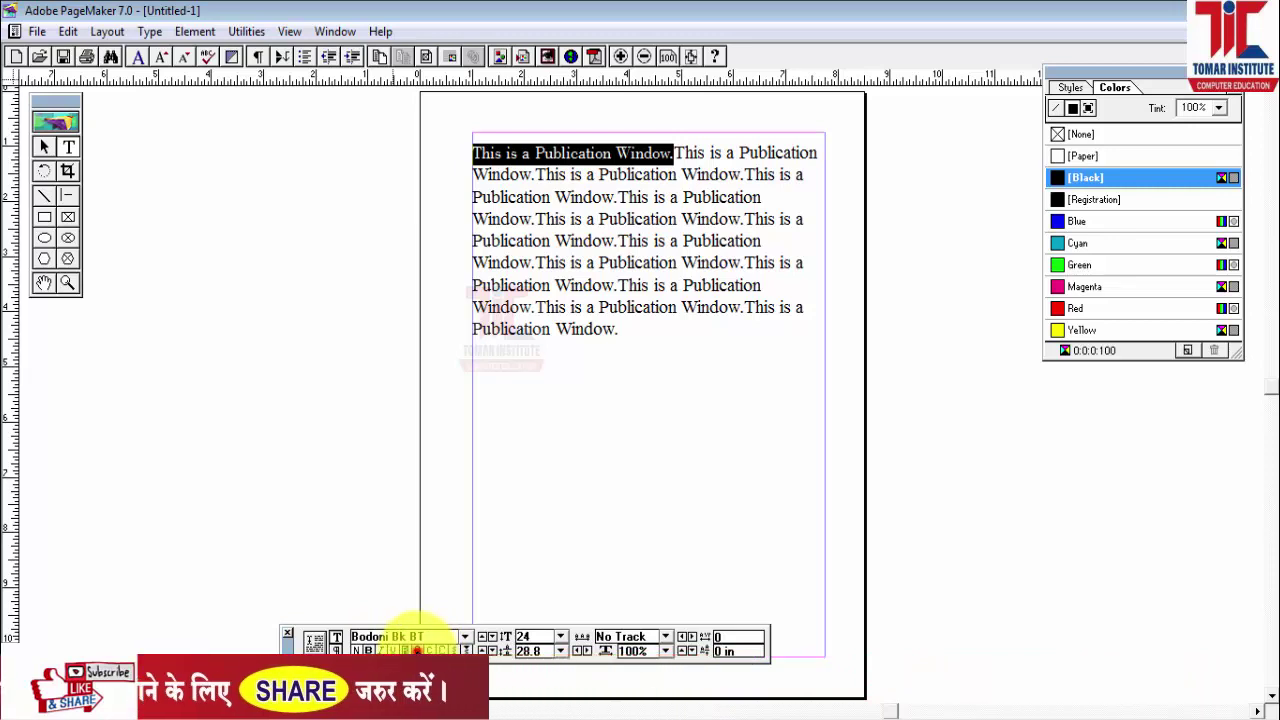
# - Apply strikethrough to the first sentence and take it off again
pyautogui.click(416, 650)
pyautogui.moveTo(471, 149); pyautogui.dragTo(668, 172)
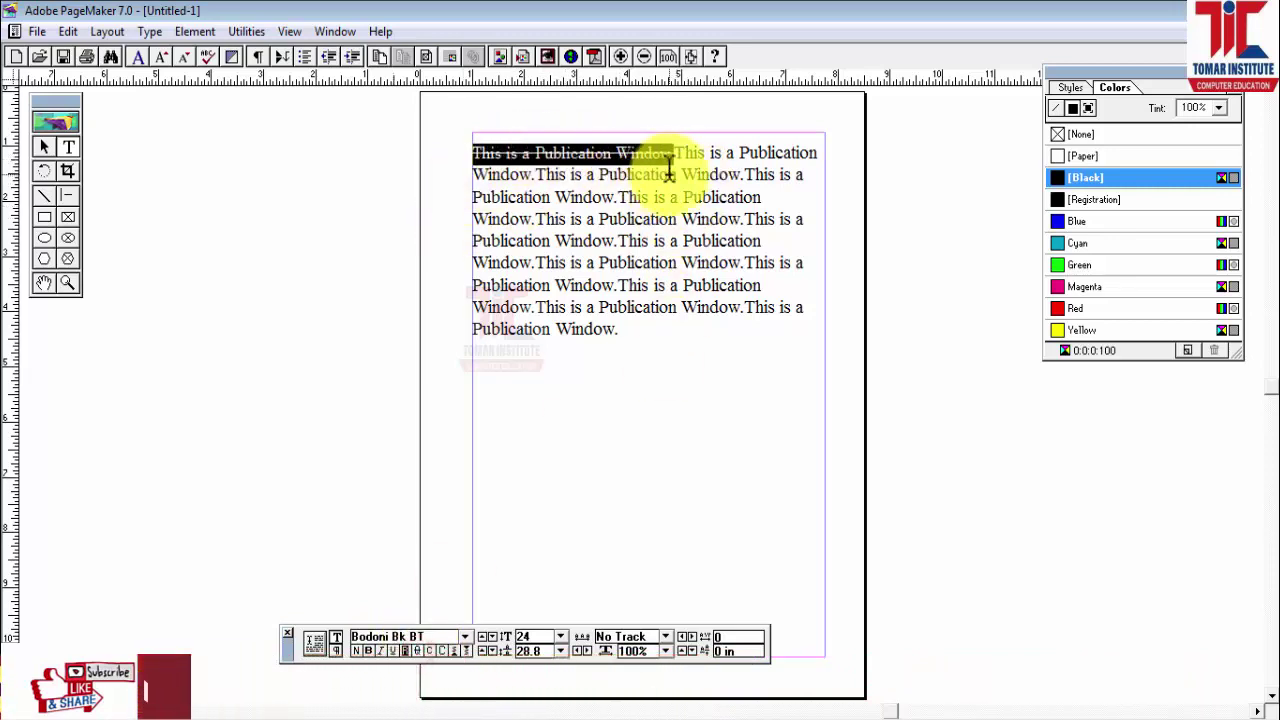
pyautogui.click(417, 648)
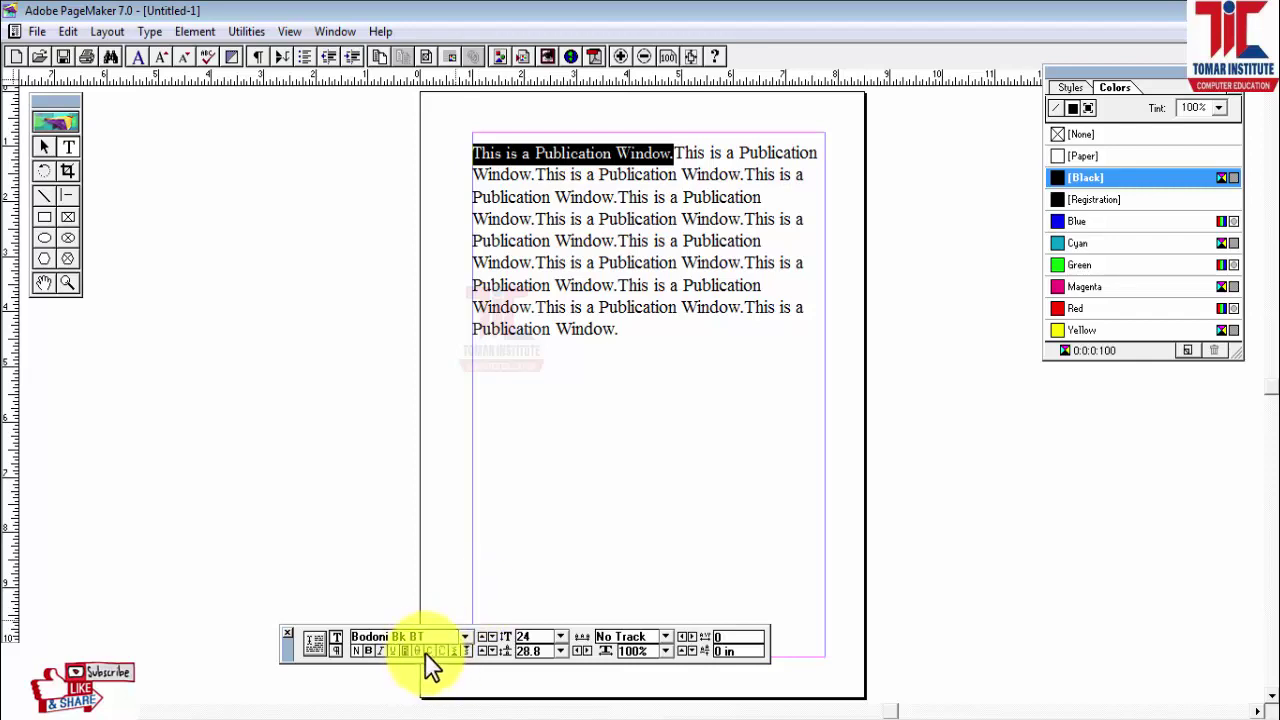
# - Format the first sentence in small caps, and switch it to all caps
pyautogui.click(428, 651)
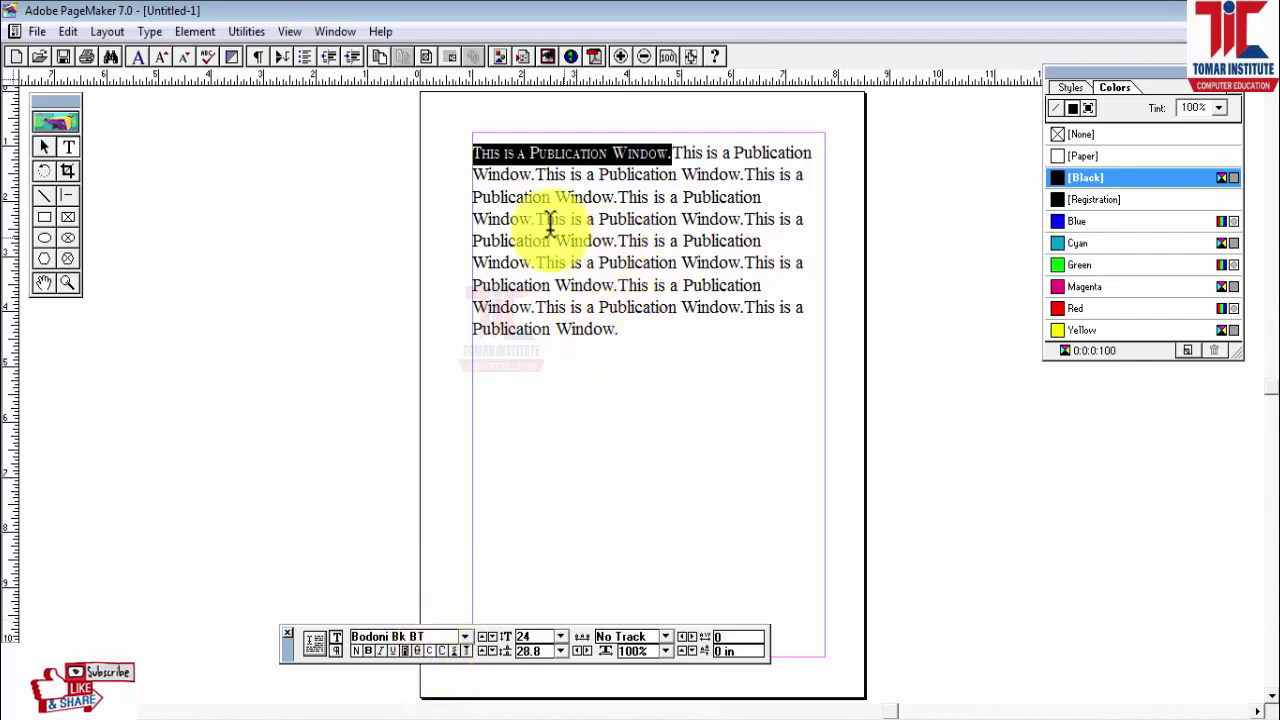
pyautogui.click(657, 218)
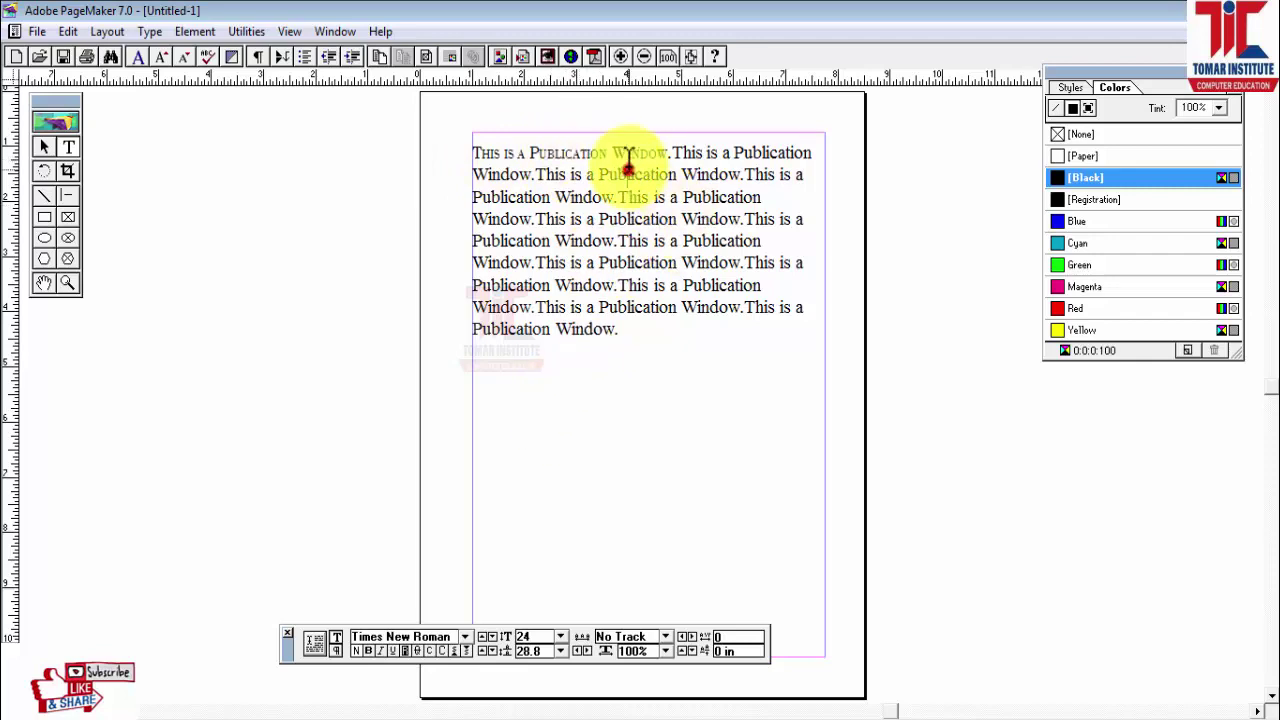
pyautogui.moveTo(676, 150); pyautogui.dragTo(460, 148)
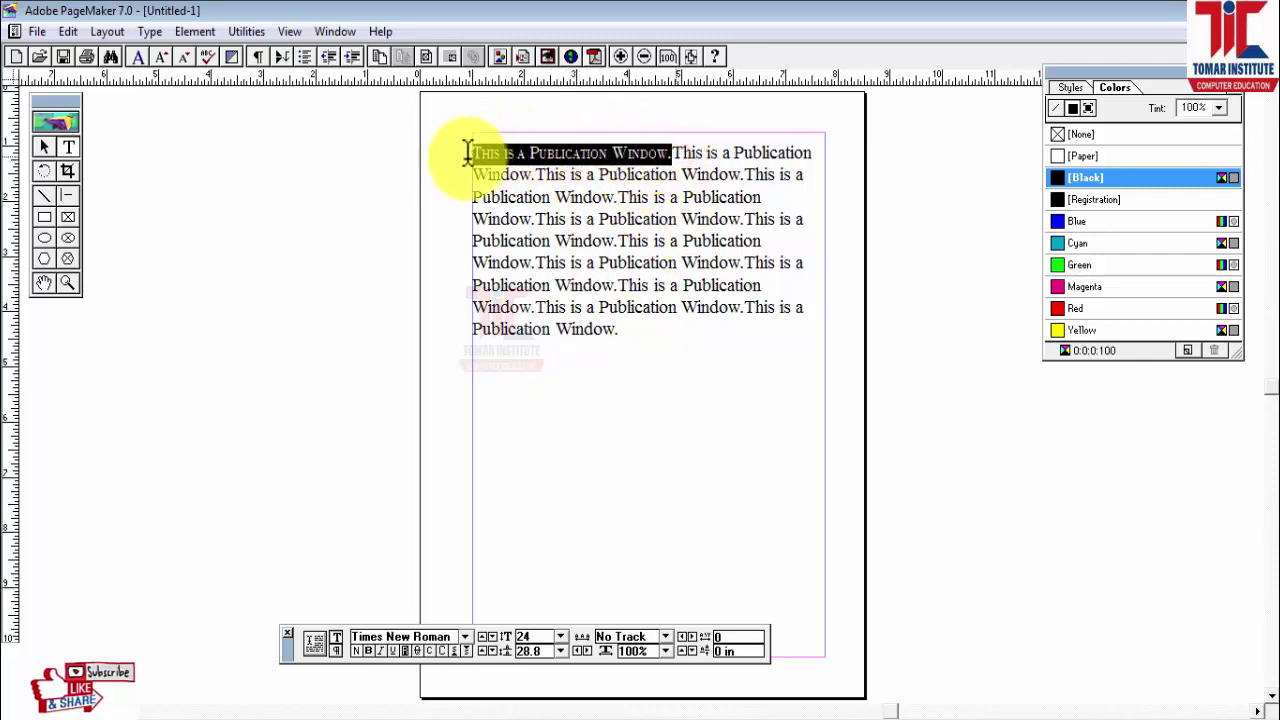
pyautogui.click(443, 650)
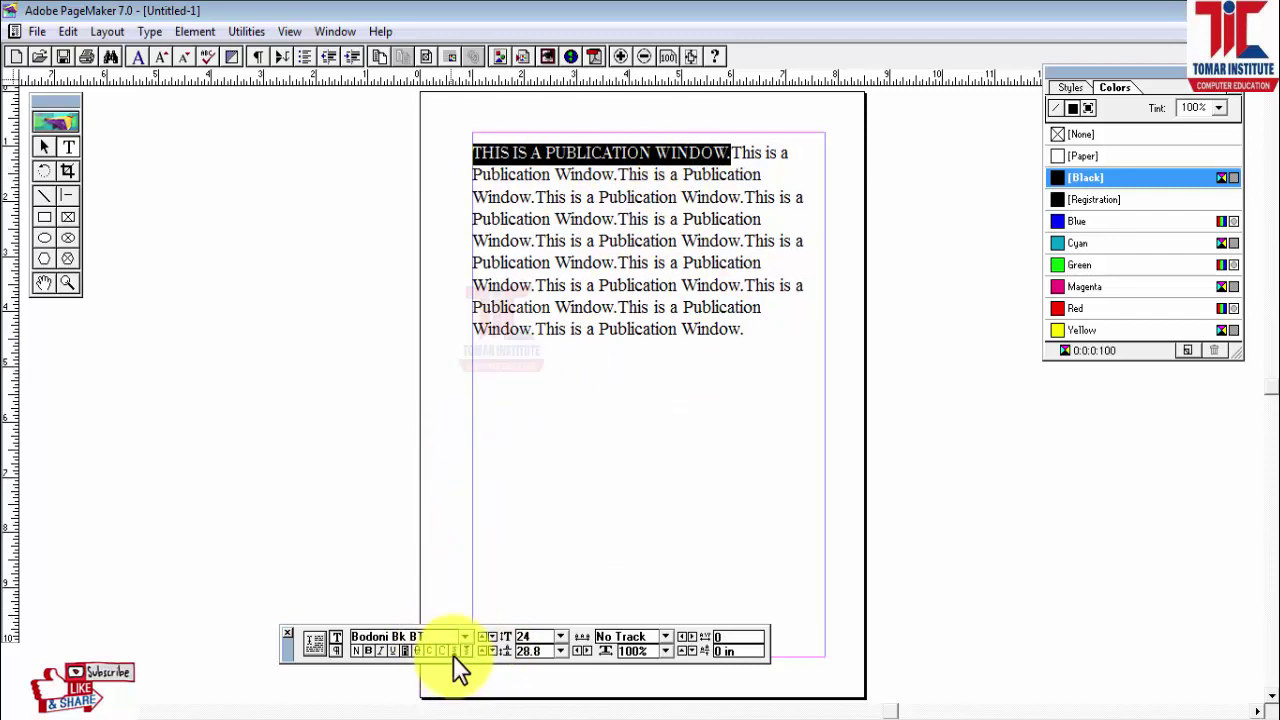
pyautogui.click(601, 413)
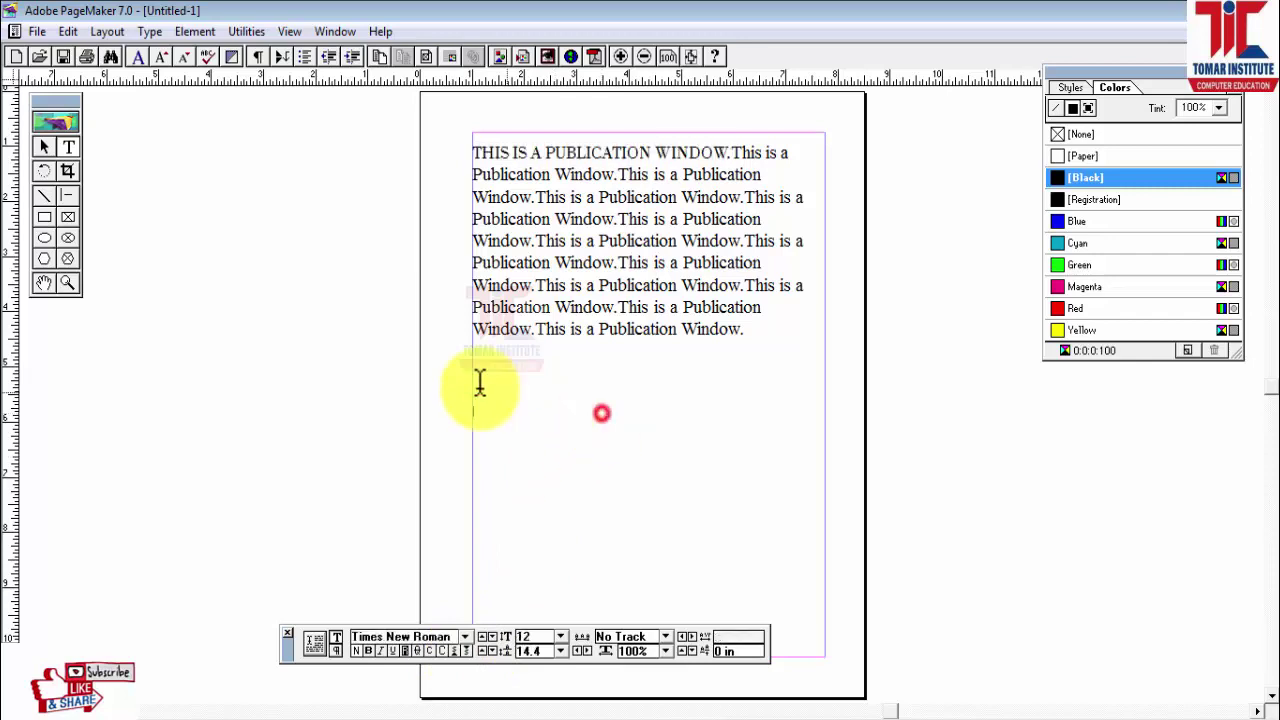
# - Start new text below the paragraph at font size 36 and enter H2O and IST on separate lines
pyautogui.click(508, 368)
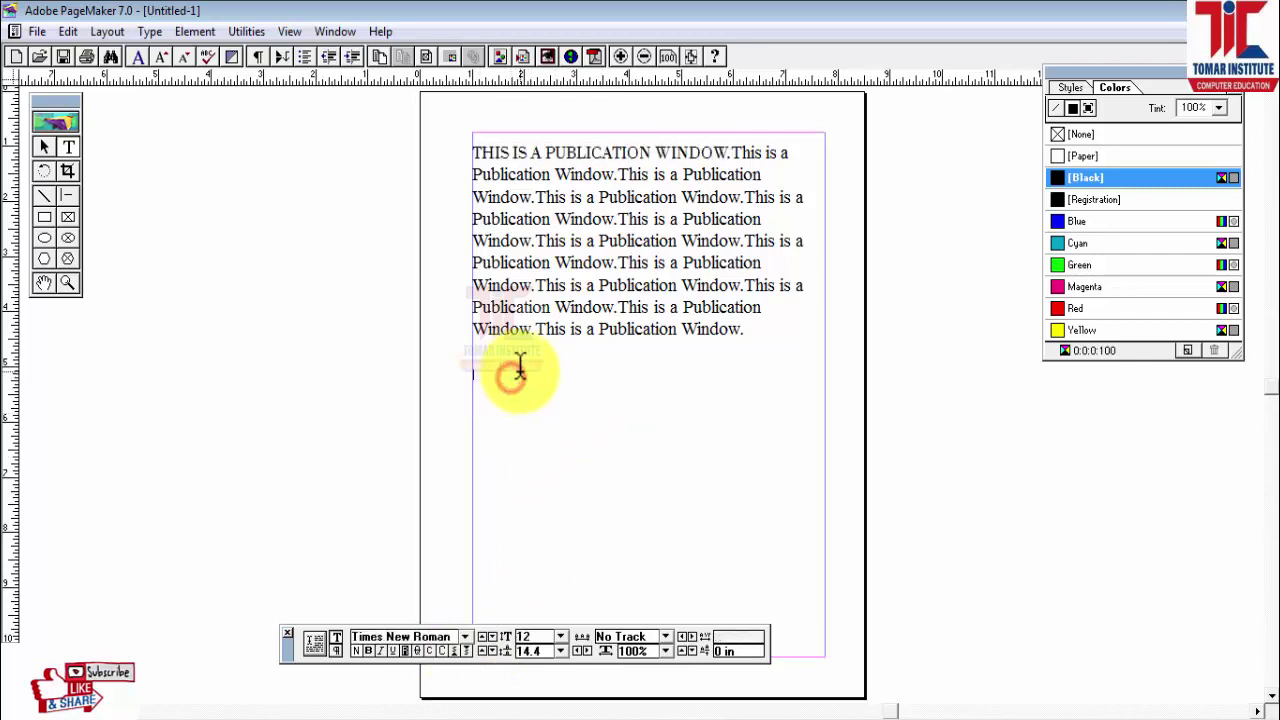
pyautogui.click(560, 637)
pyautogui.click(523, 617)
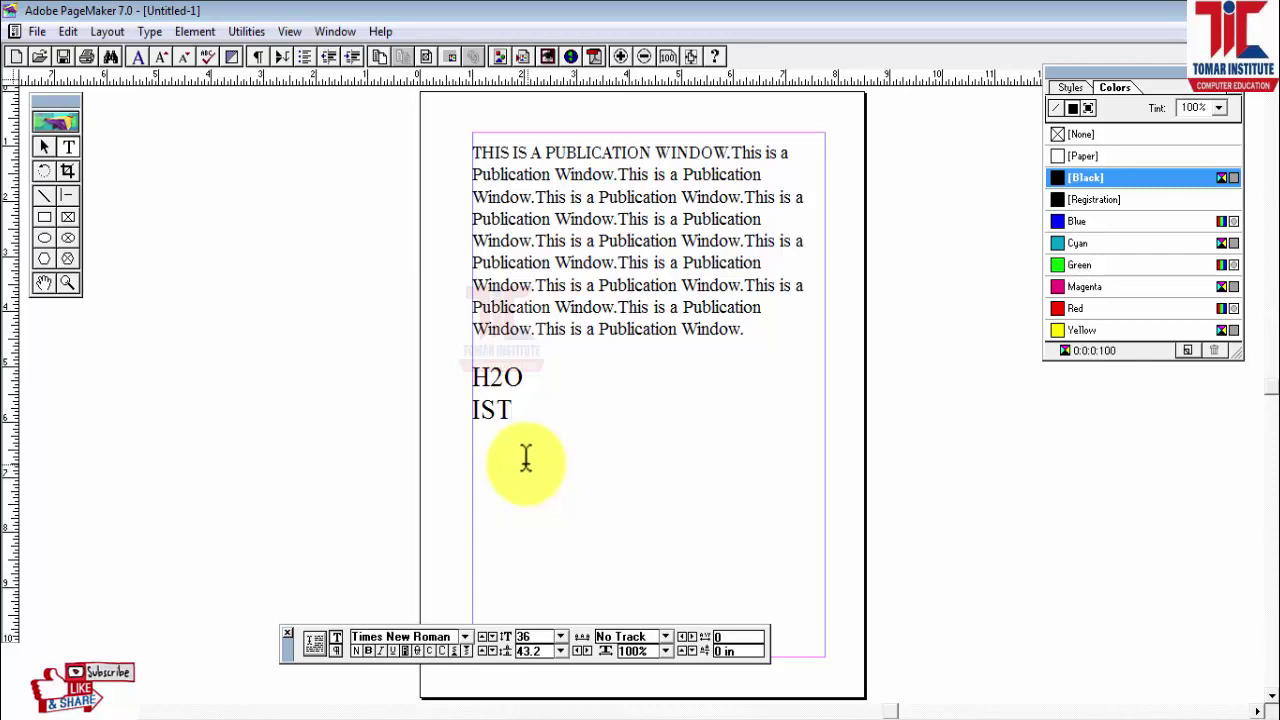
# - Format the letters ST in IST as superscript and the 2 in H2O as subscript
pyautogui.click(477, 405)
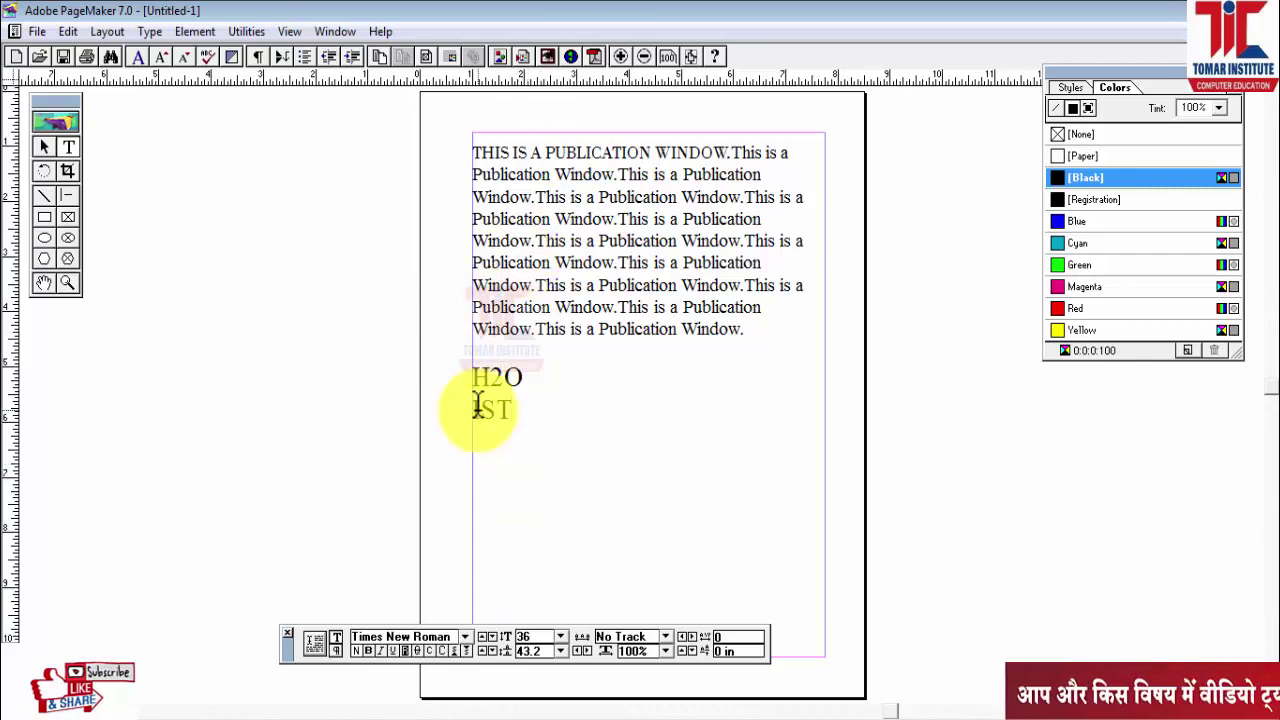
pyautogui.click(594, 515)
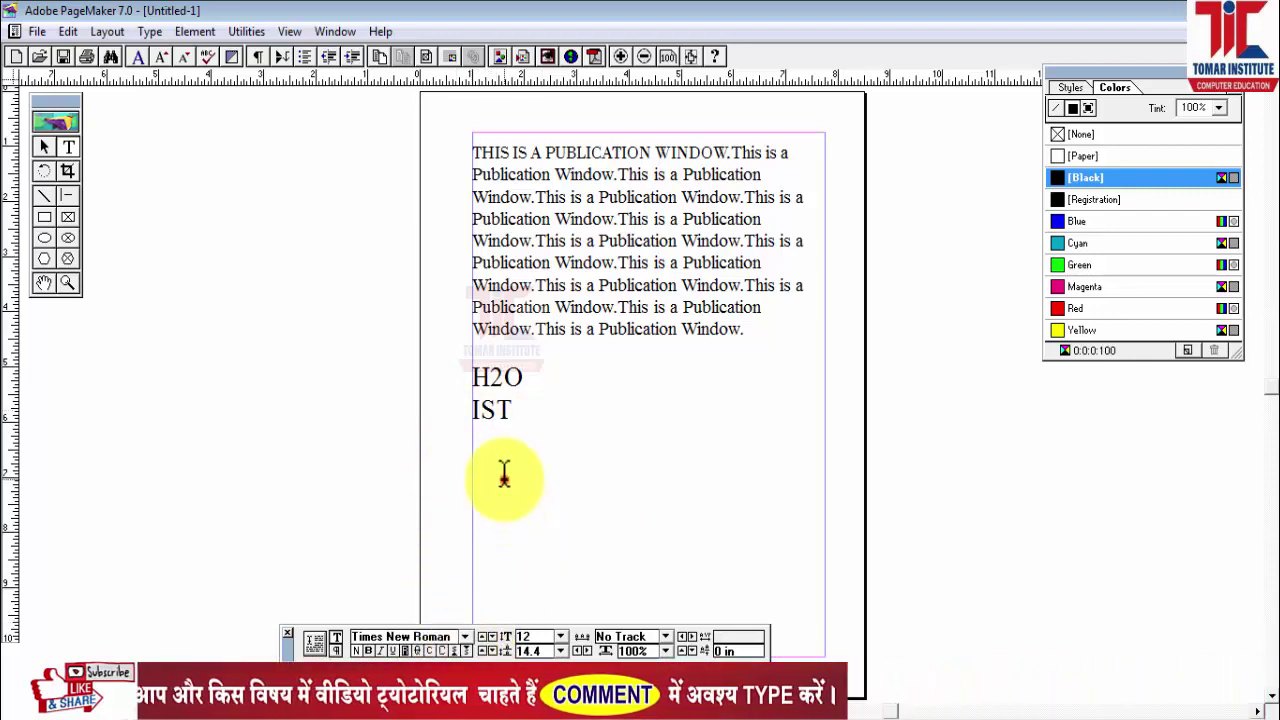
pyautogui.moveTo(514, 410); pyautogui.dragTo(485, 410)
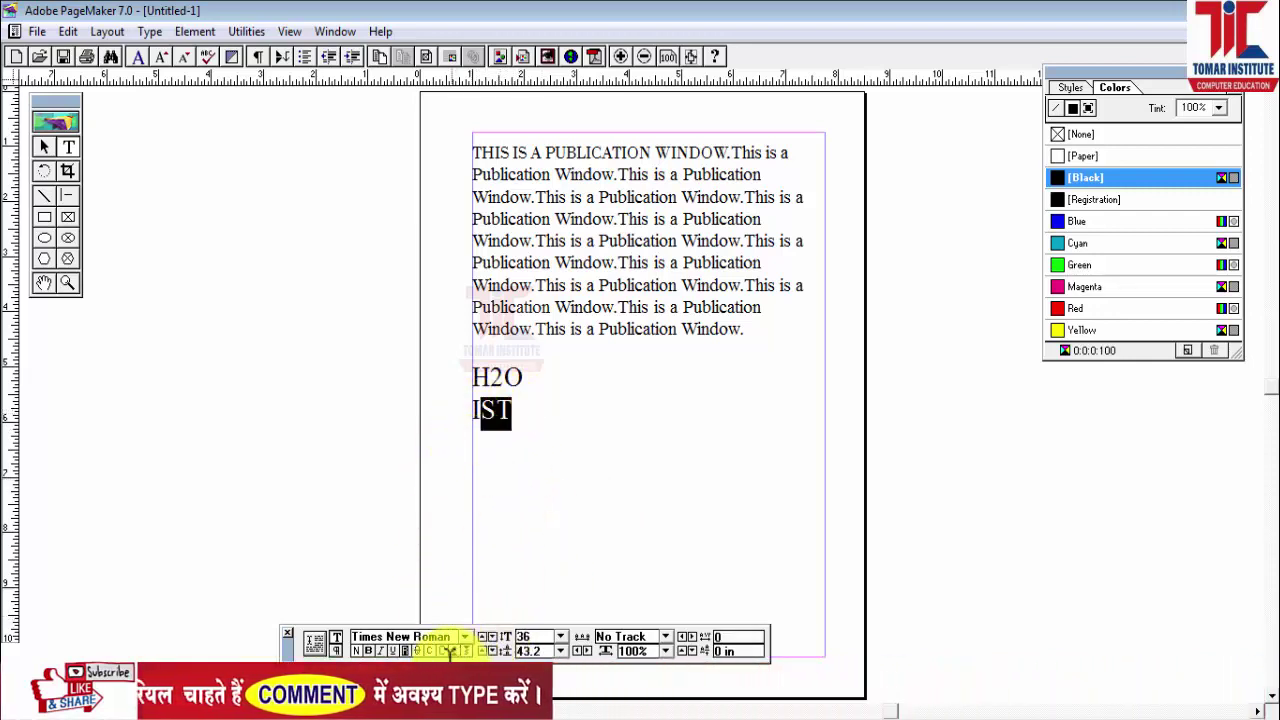
pyautogui.click(453, 651)
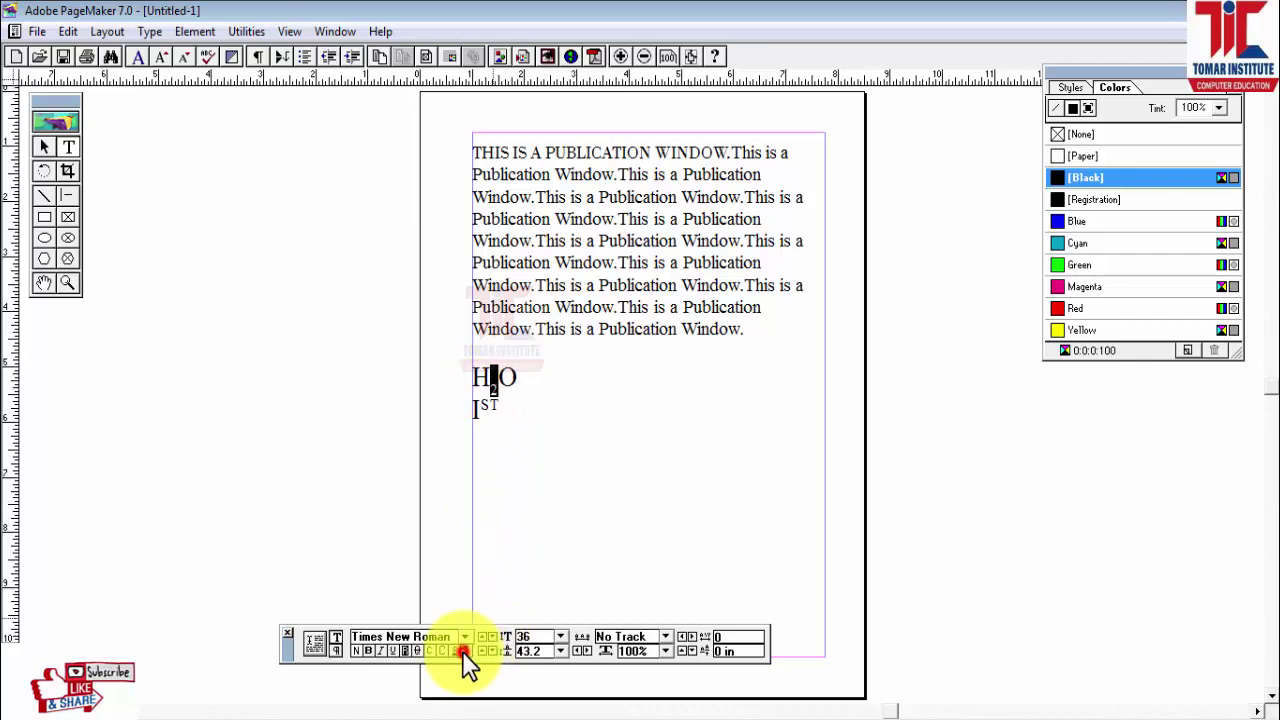
pyautogui.click(541, 544)
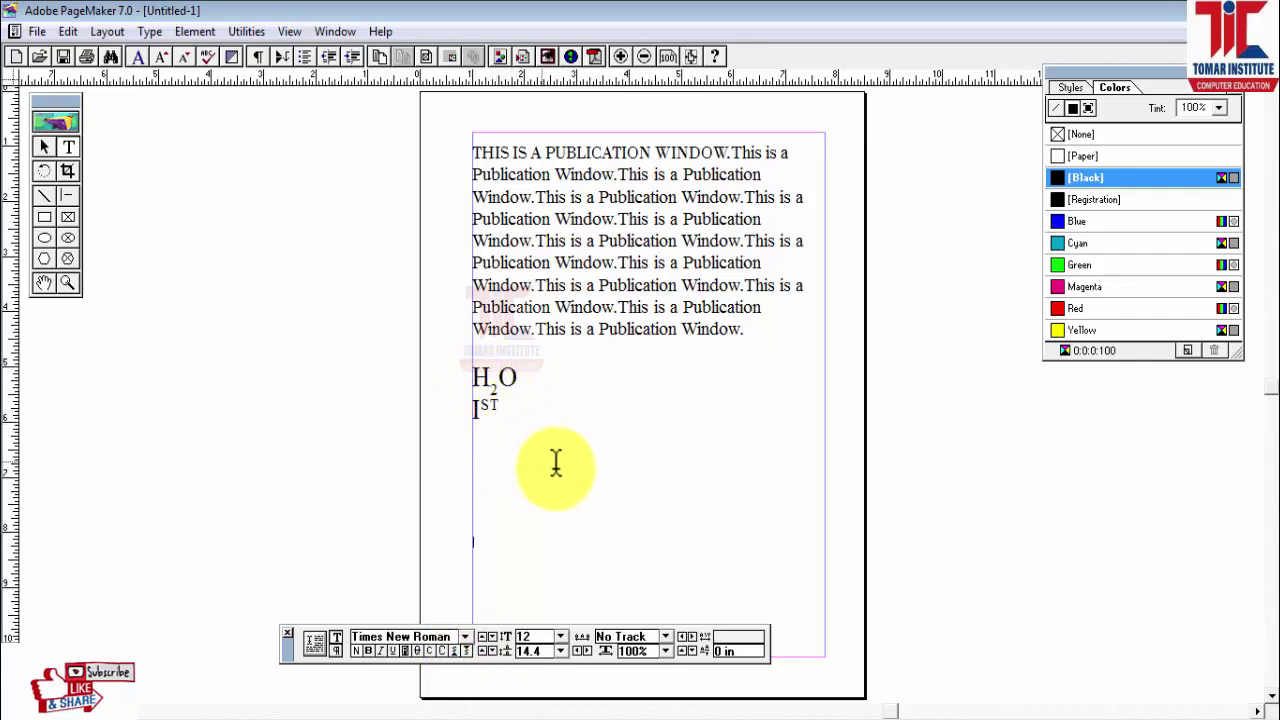
# - Delete the H2O and IST lines below the paragraph
pyautogui.moveTo(480, 378); pyautogui.dragTo(484, 410)
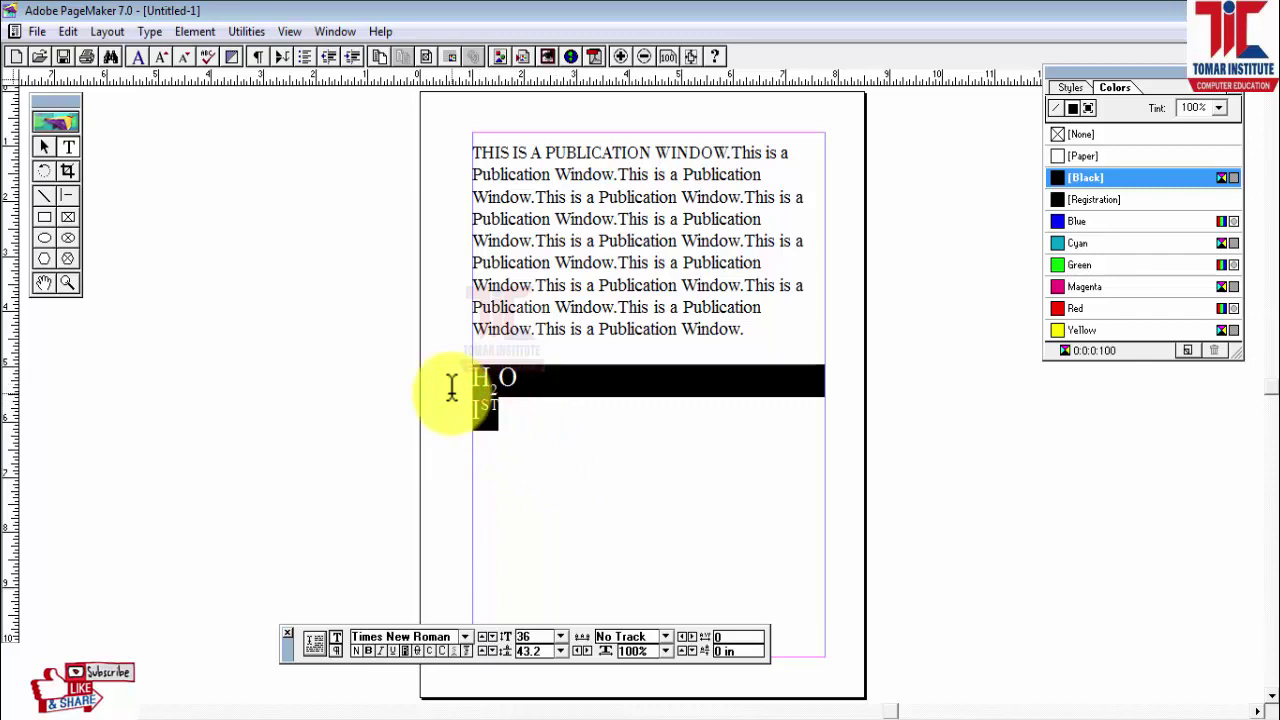
pyautogui.press('BackSpace')
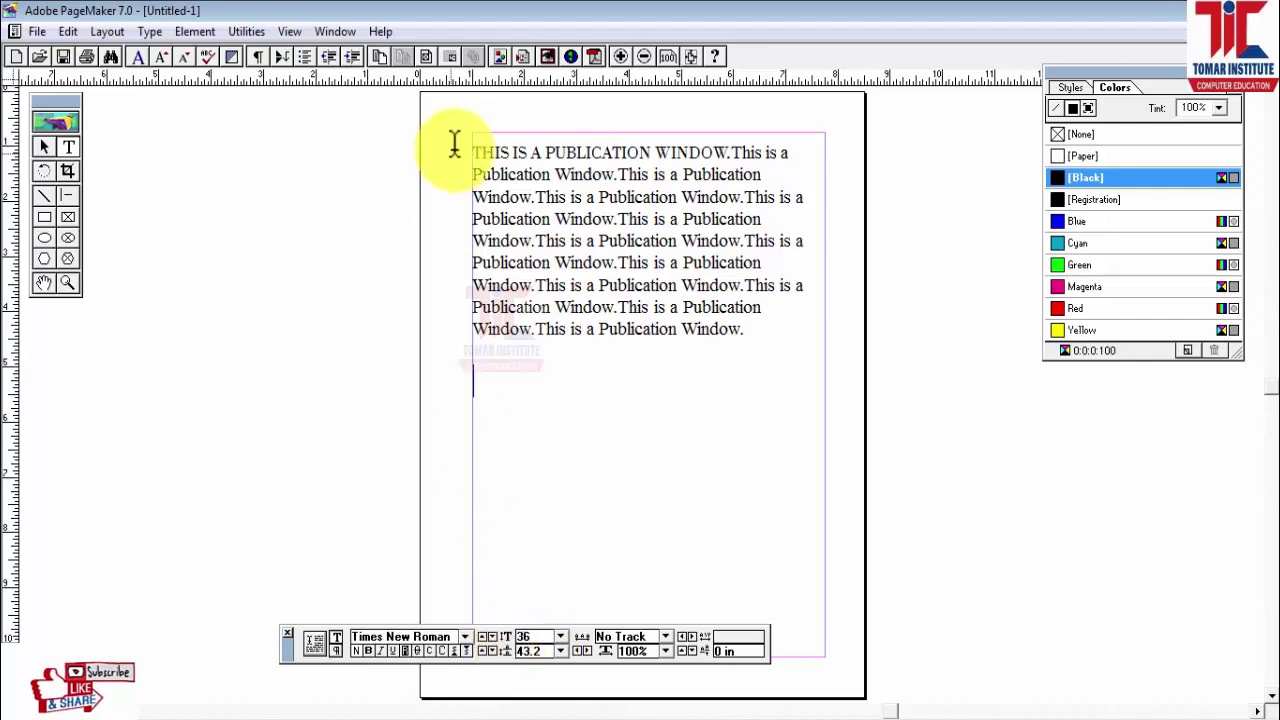
# - Try a leading of 48 on the text from the paragraph's second line to its end, and set it to 26
pyautogui.moveTo(477, 172); pyautogui.dragTo(643, 337)
pyautogui.click(648, 314)
pyautogui.moveTo(474, 172); pyautogui.dragTo(766, 360)
pyautogui.click(561, 651)
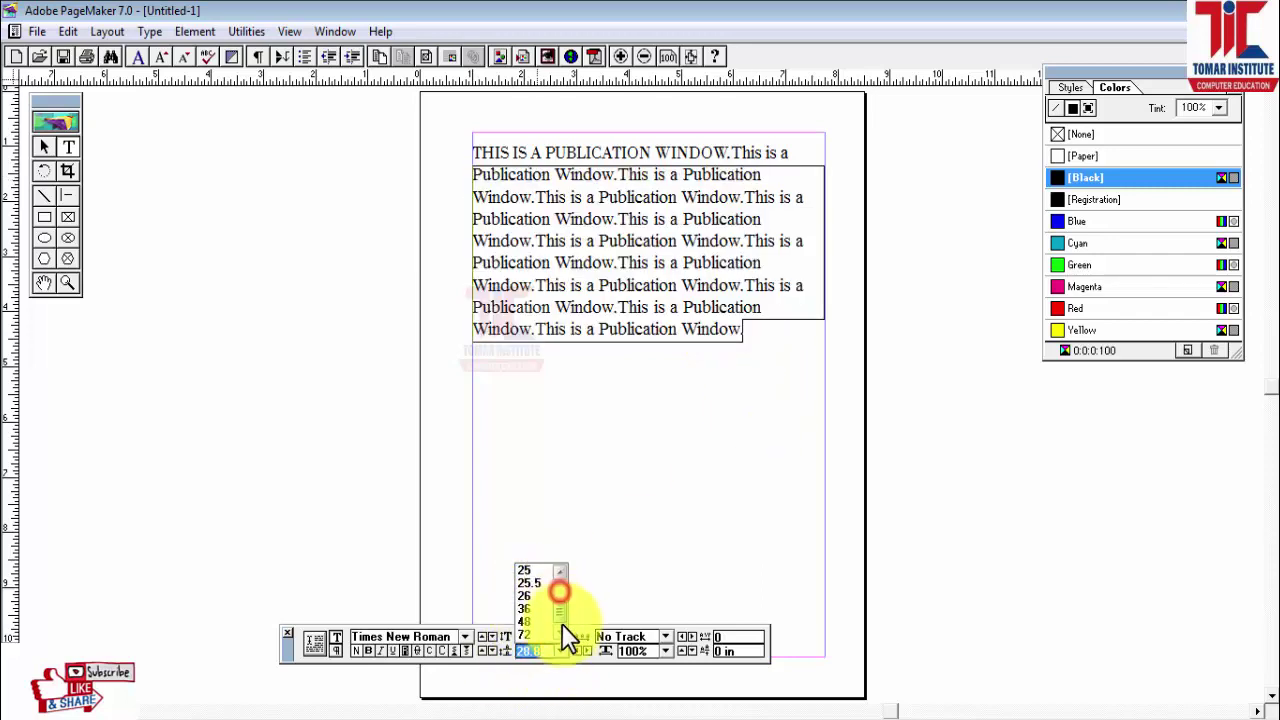
pyautogui.click(530, 575)
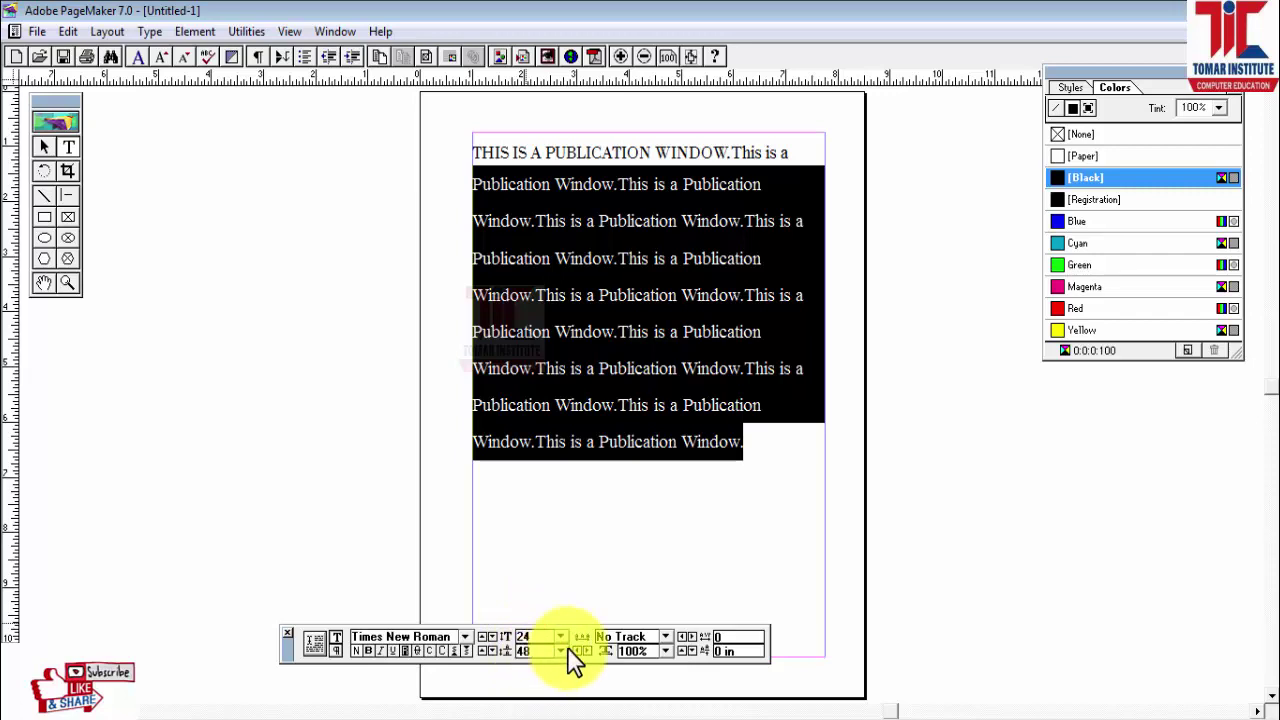
pyautogui.click(561, 651)
pyautogui.click(523, 594)
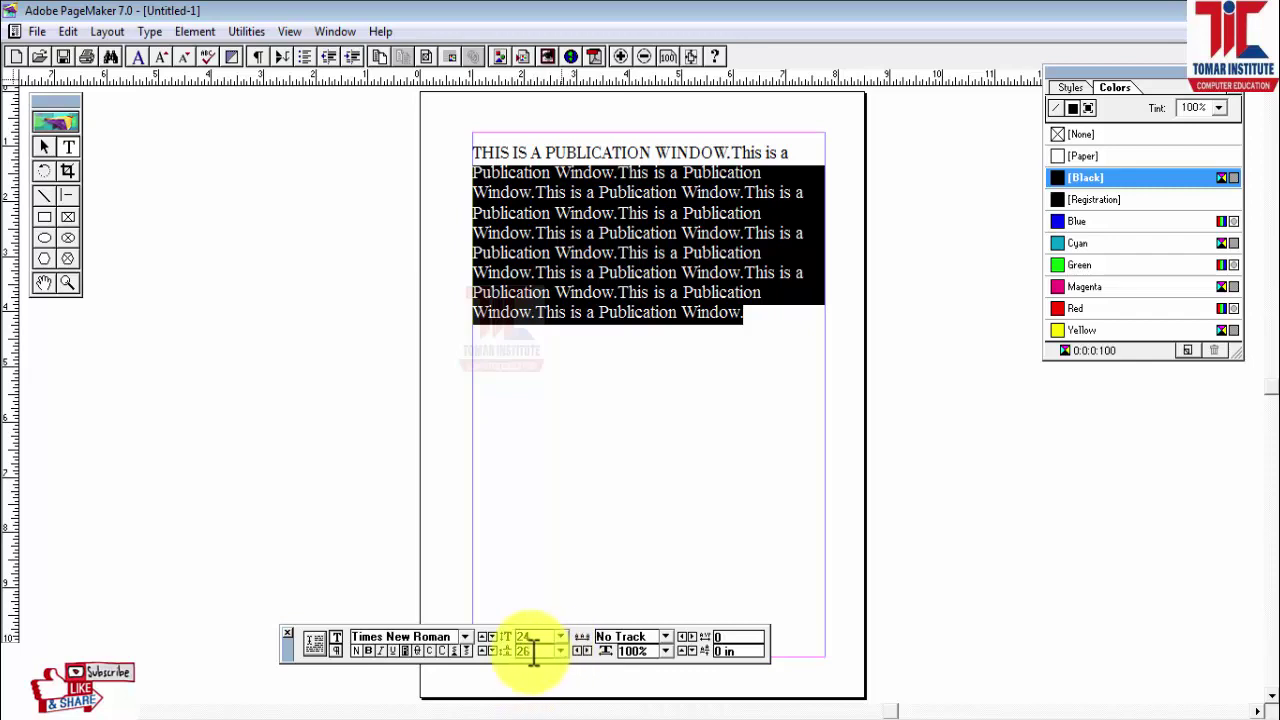
pyautogui.click(595, 484)
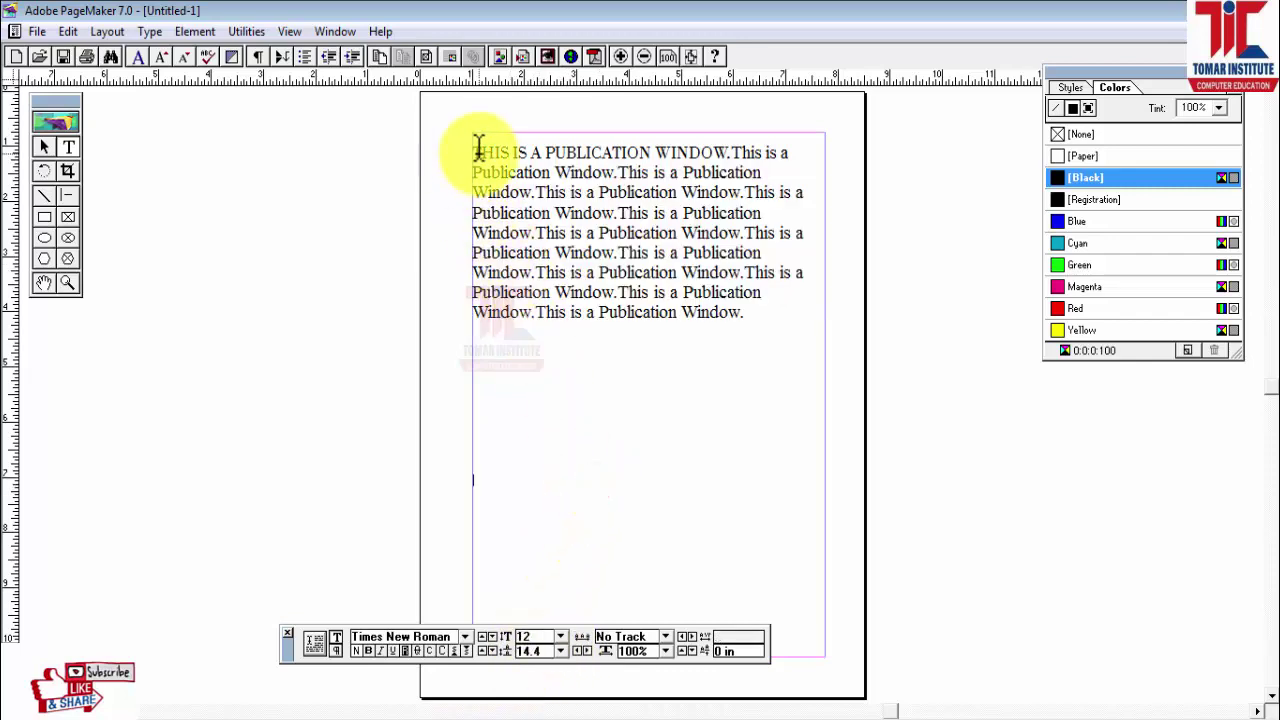
# - Remove the all caps style from the first sentence of the paragraph
pyautogui.moveTo(478, 150); pyautogui.dragTo(563, 206)
pyautogui.click(563, 206)
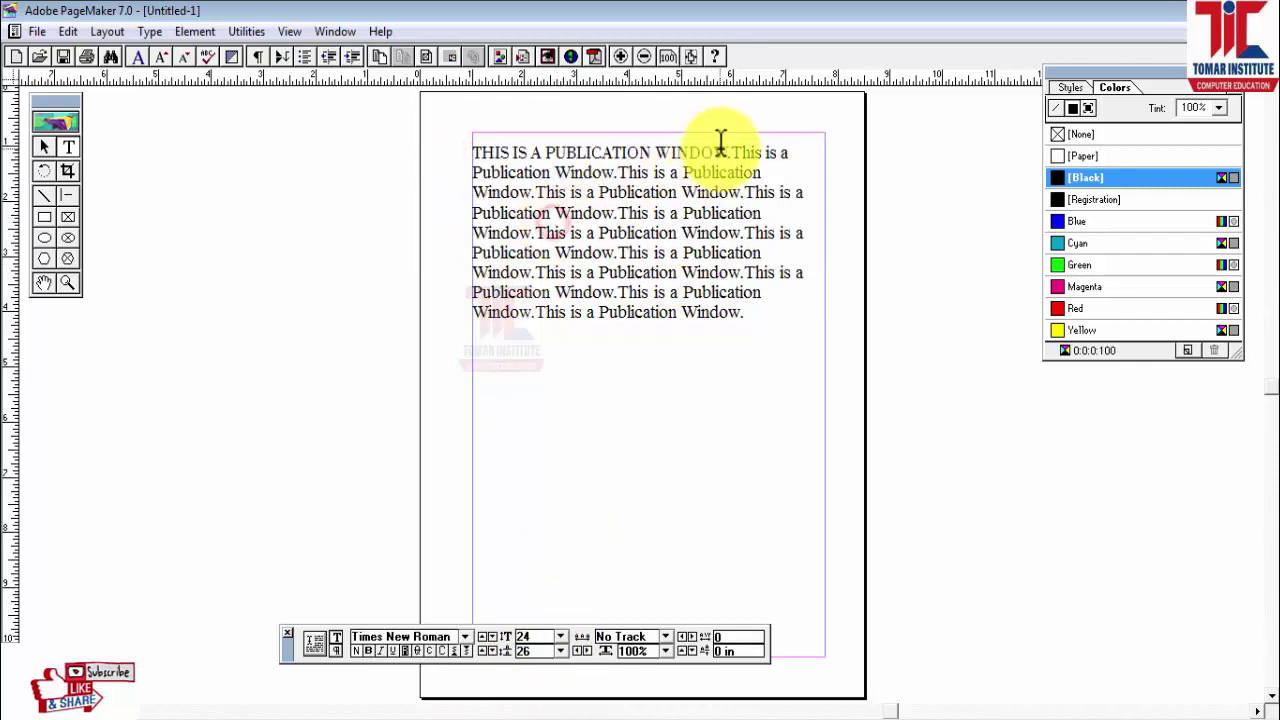
pyautogui.moveTo(734, 149); pyautogui.dragTo(417, 137)
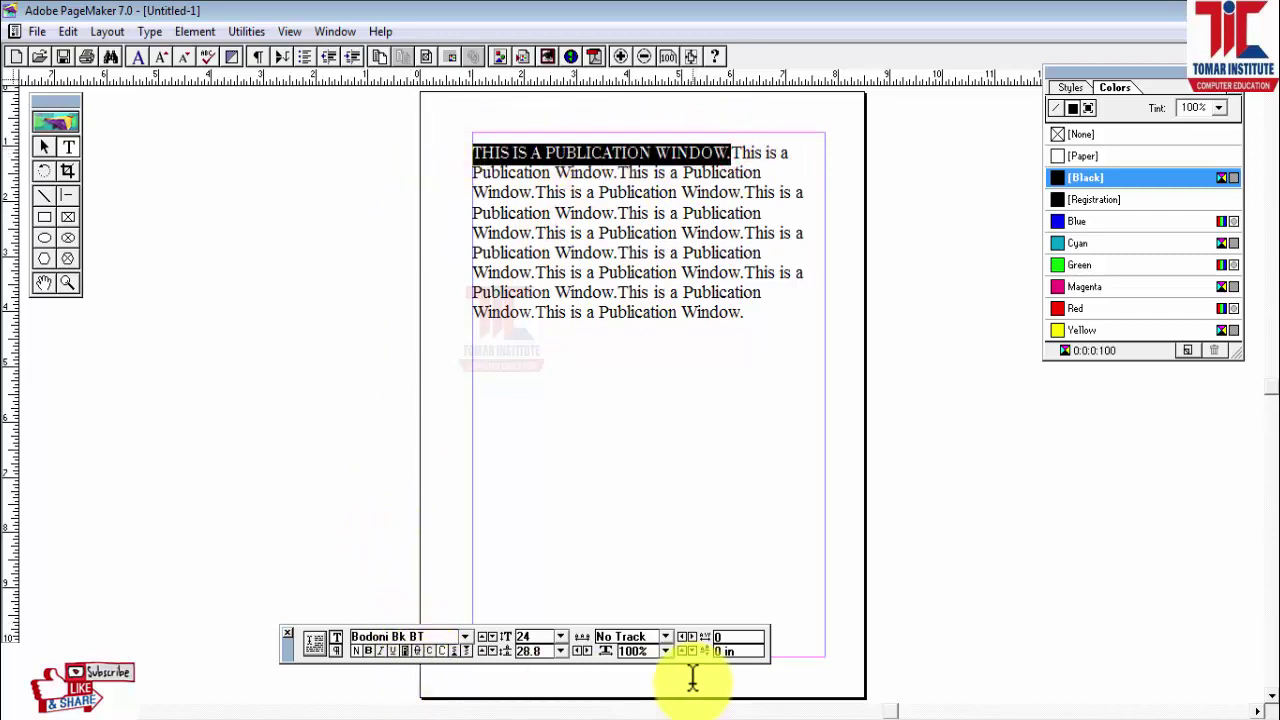
pyautogui.click(441, 650)
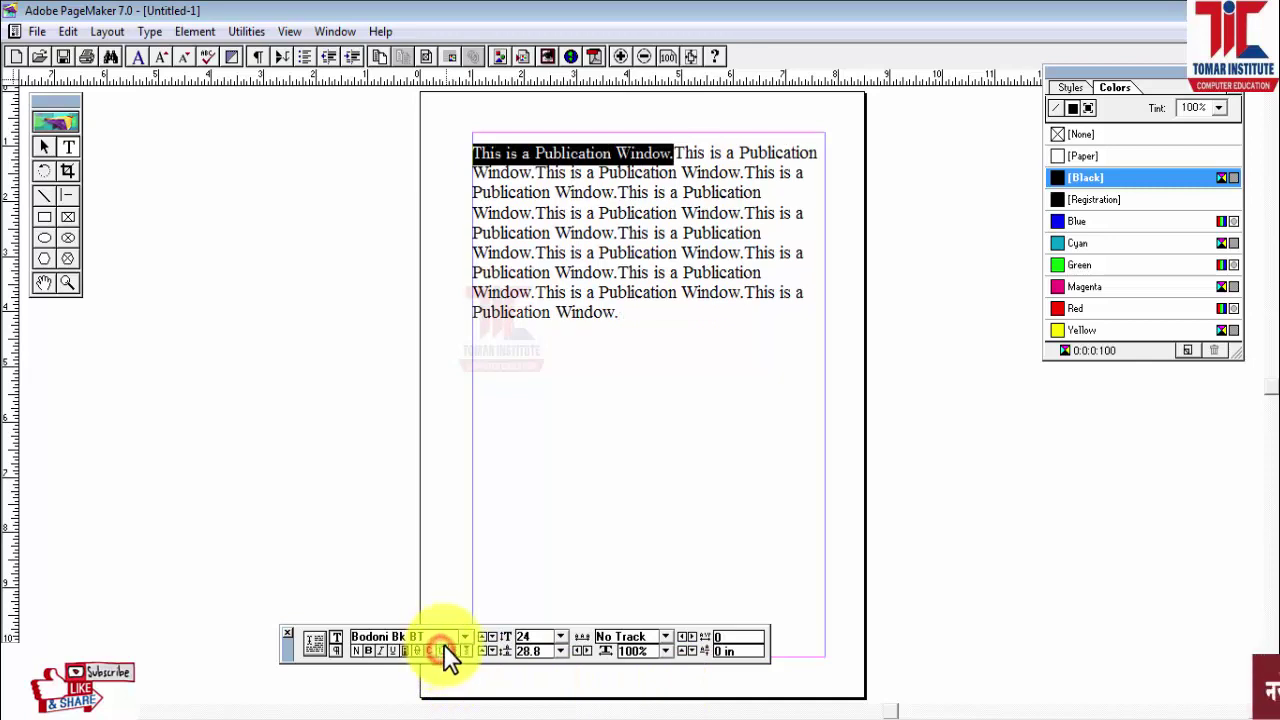
pyautogui.click(615, 449)
# - Try Very Loose, Loose and Tight tracking on the whole paragraph, and set it to Normal
pyautogui.moveTo(474, 152); pyautogui.dragTo(661, 317)
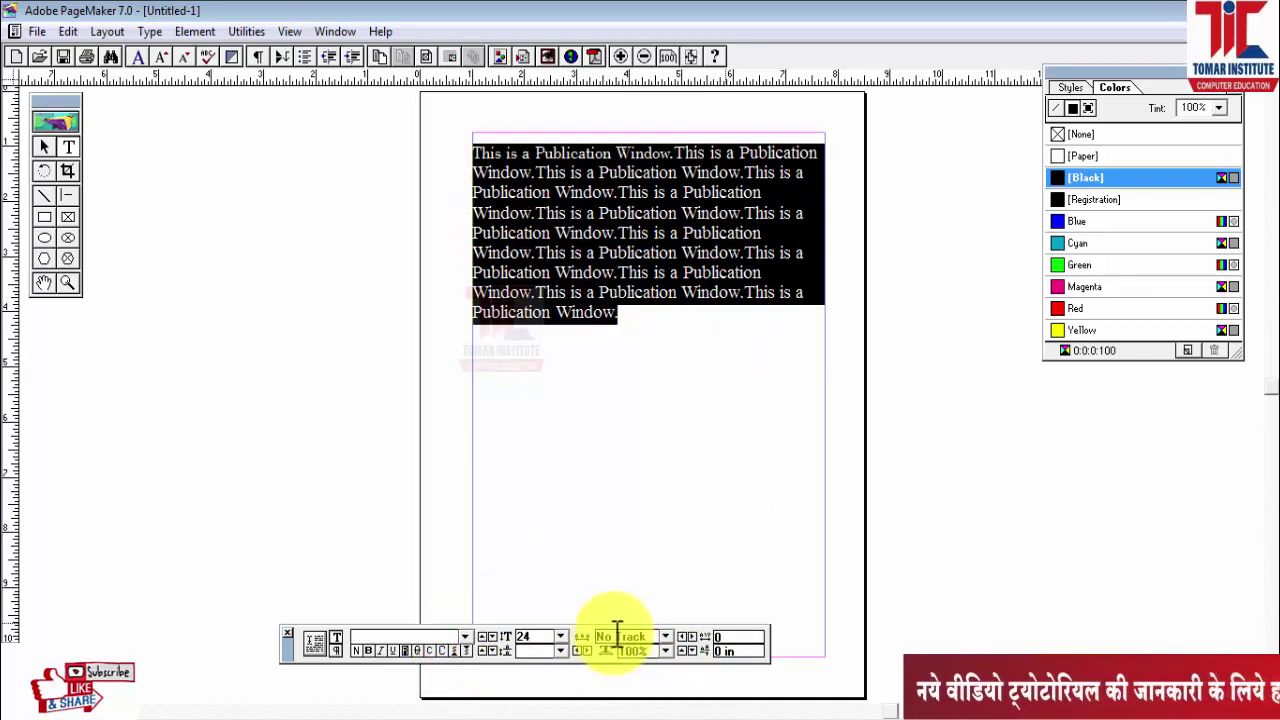
pyautogui.click(667, 636)
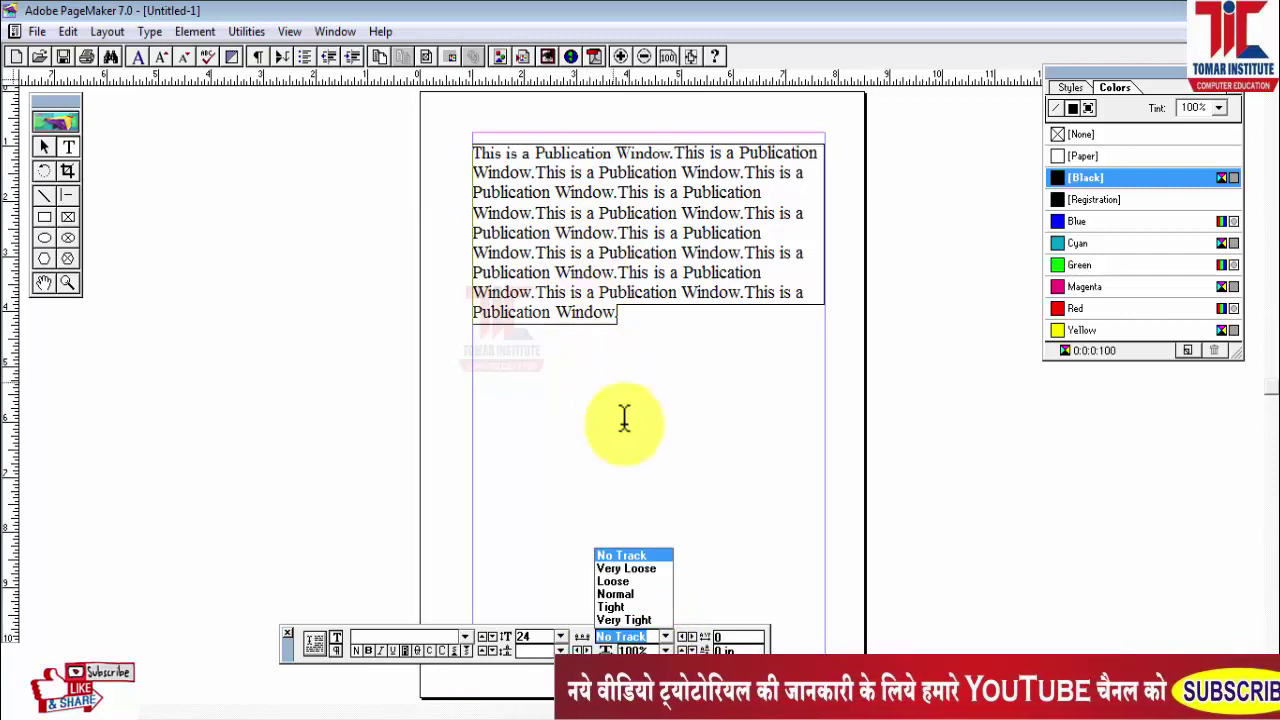
pyautogui.click(606, 569)
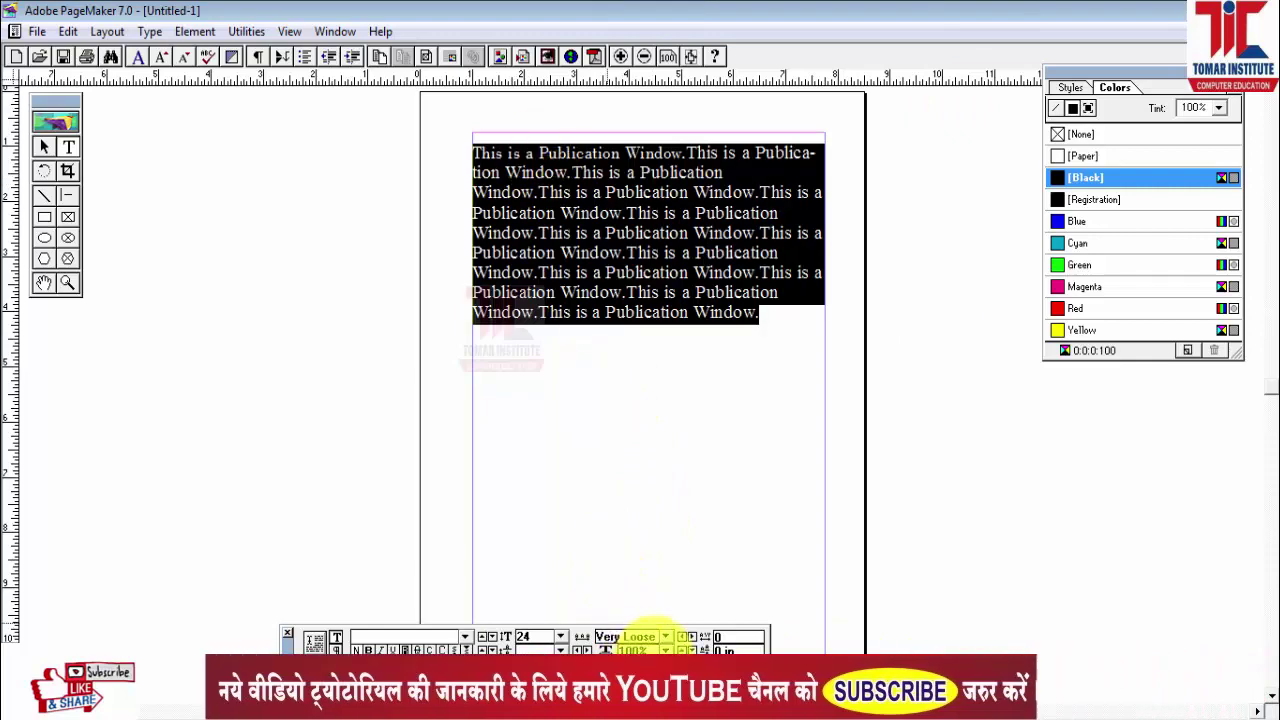
pyautogui.click(665, 636)
pyautogui.click(605, 577)
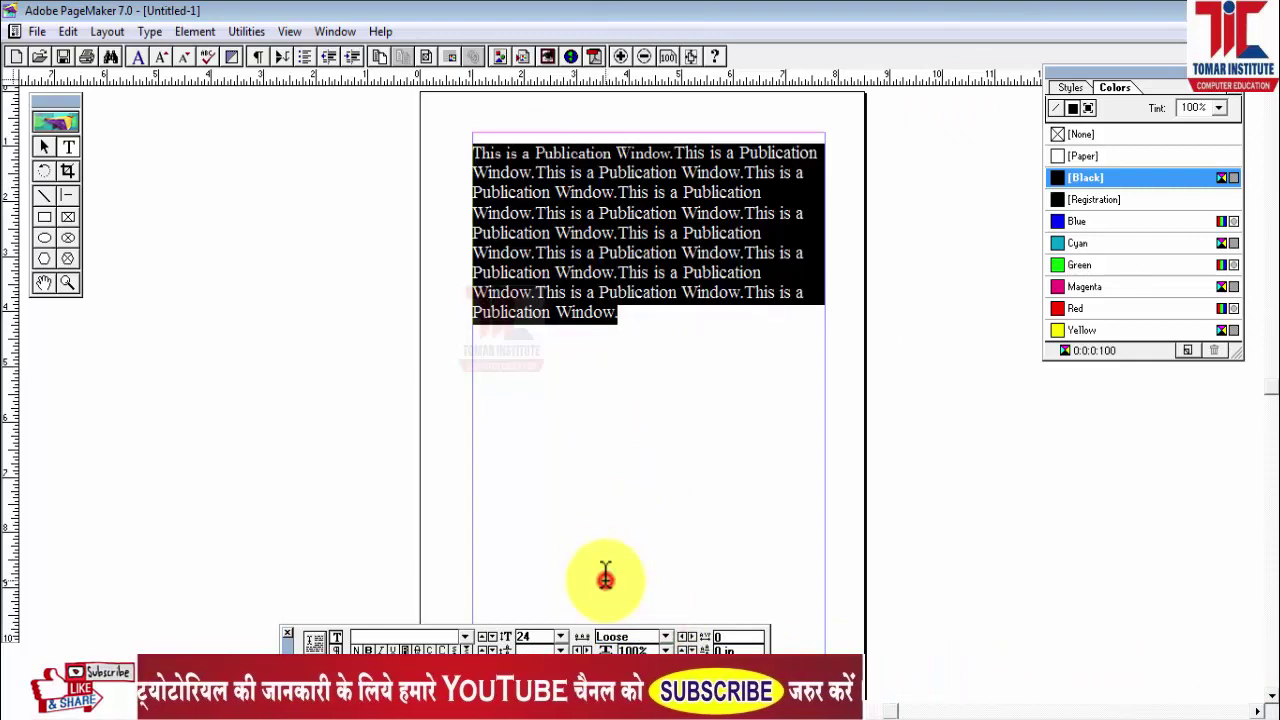
pyautogui.click(665, 636)
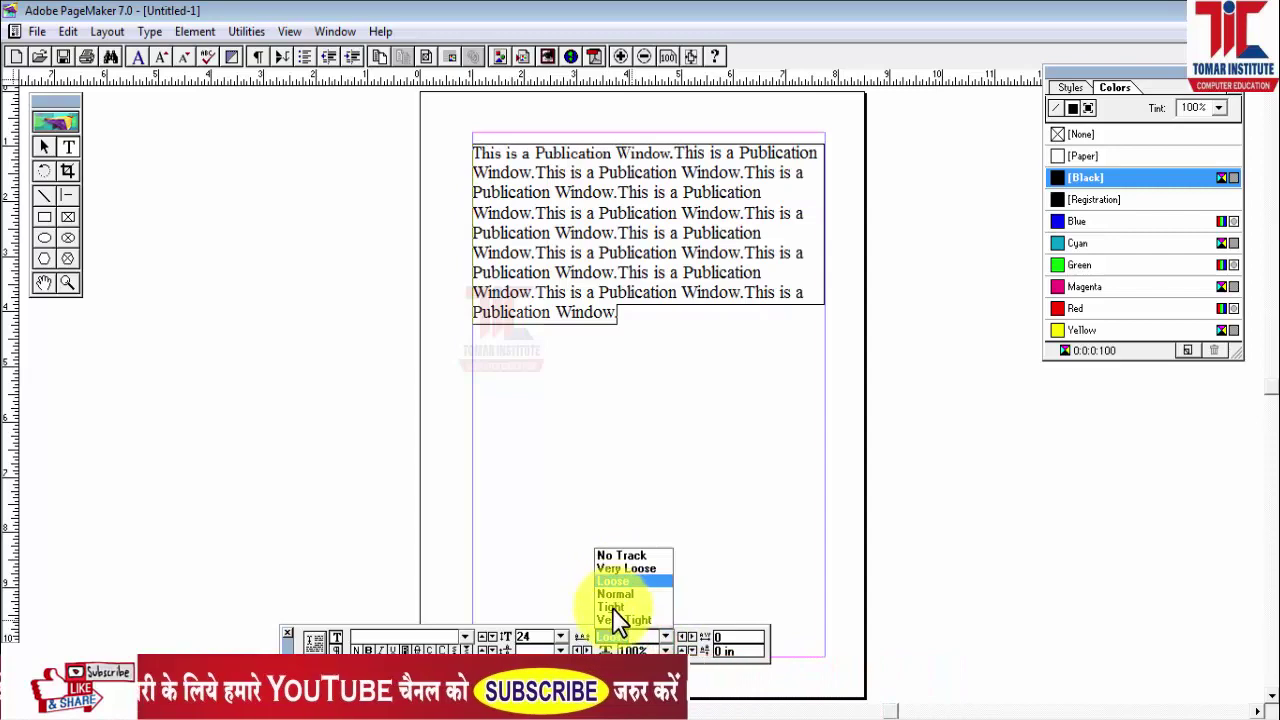
pyautogui.click(612, 608)
pyautogui.click(664, 636)
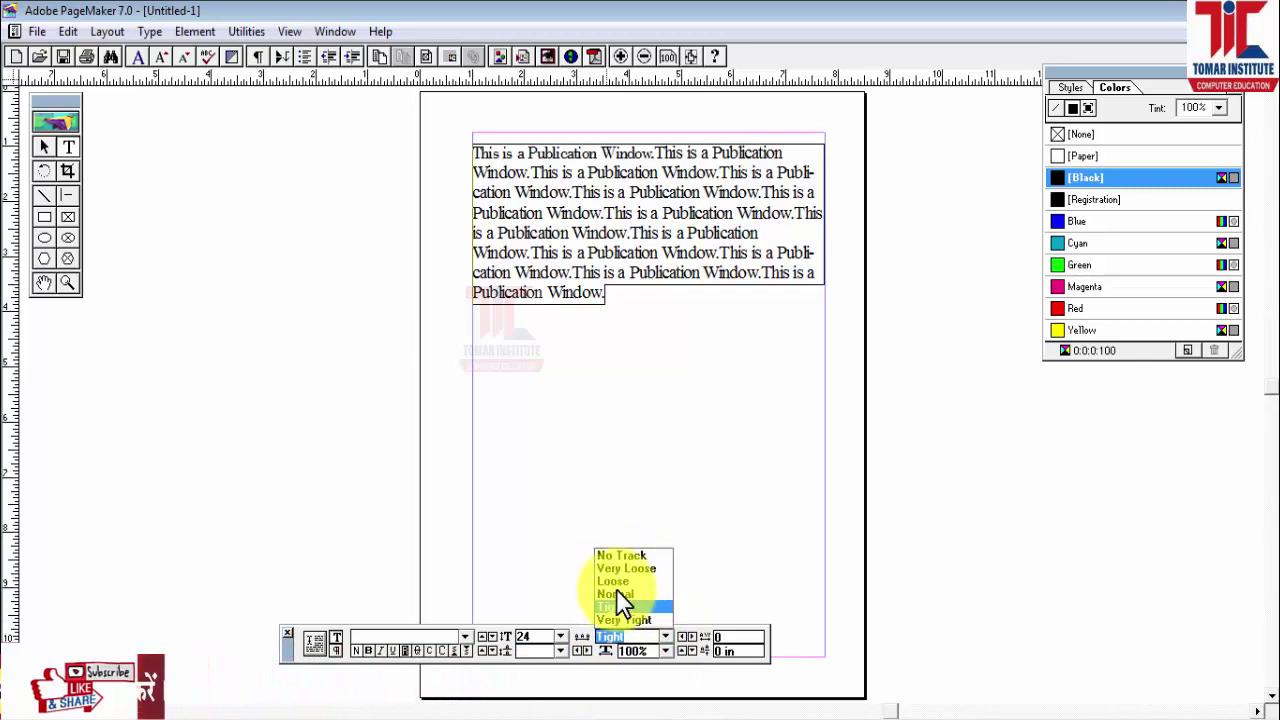
pyautogui.click(618, 594)
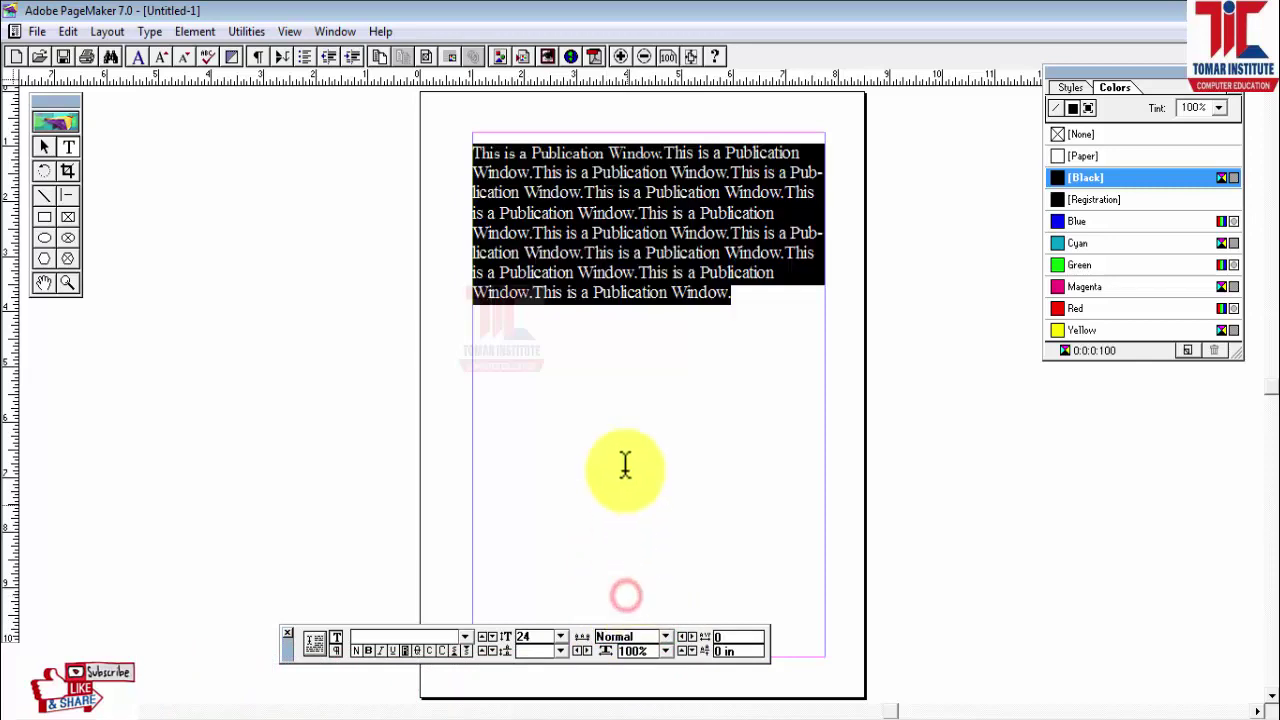
# - Set the horizontal scale of the whole paragraph to 80%
pyautogui.click(665, 650)
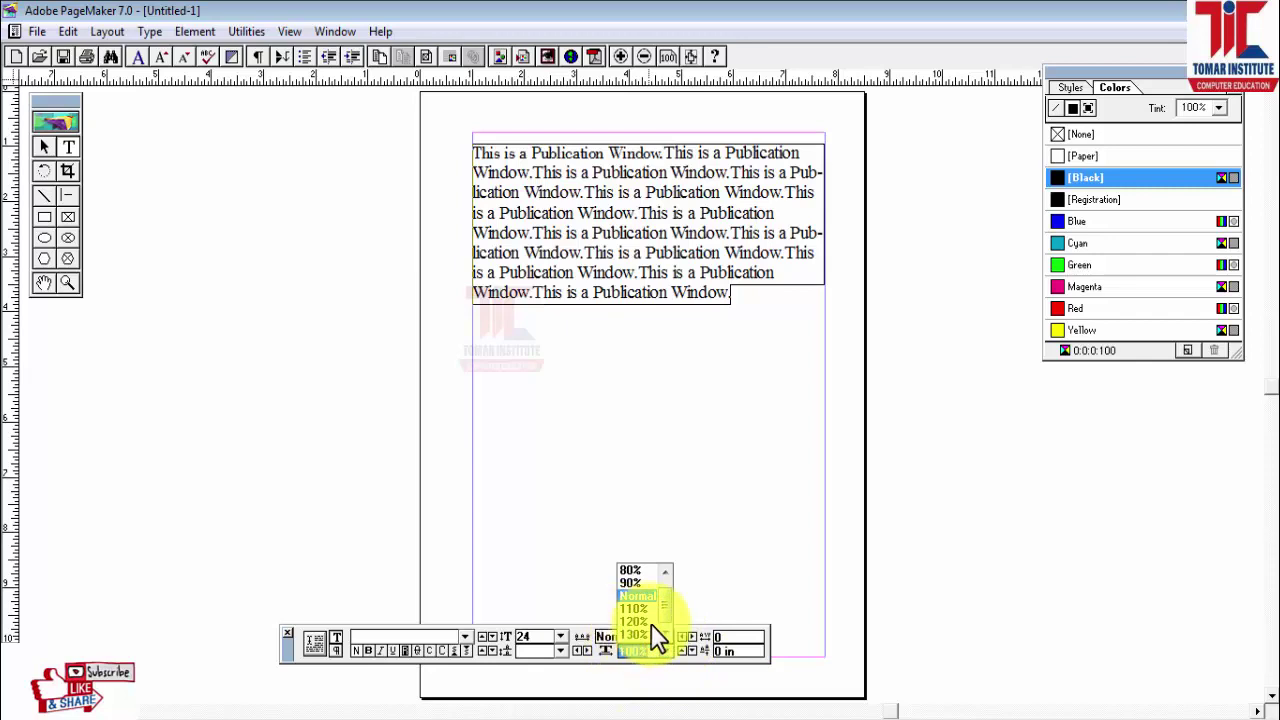
pyautogui.click(628, 570)
pyautogui.click(641, 519)
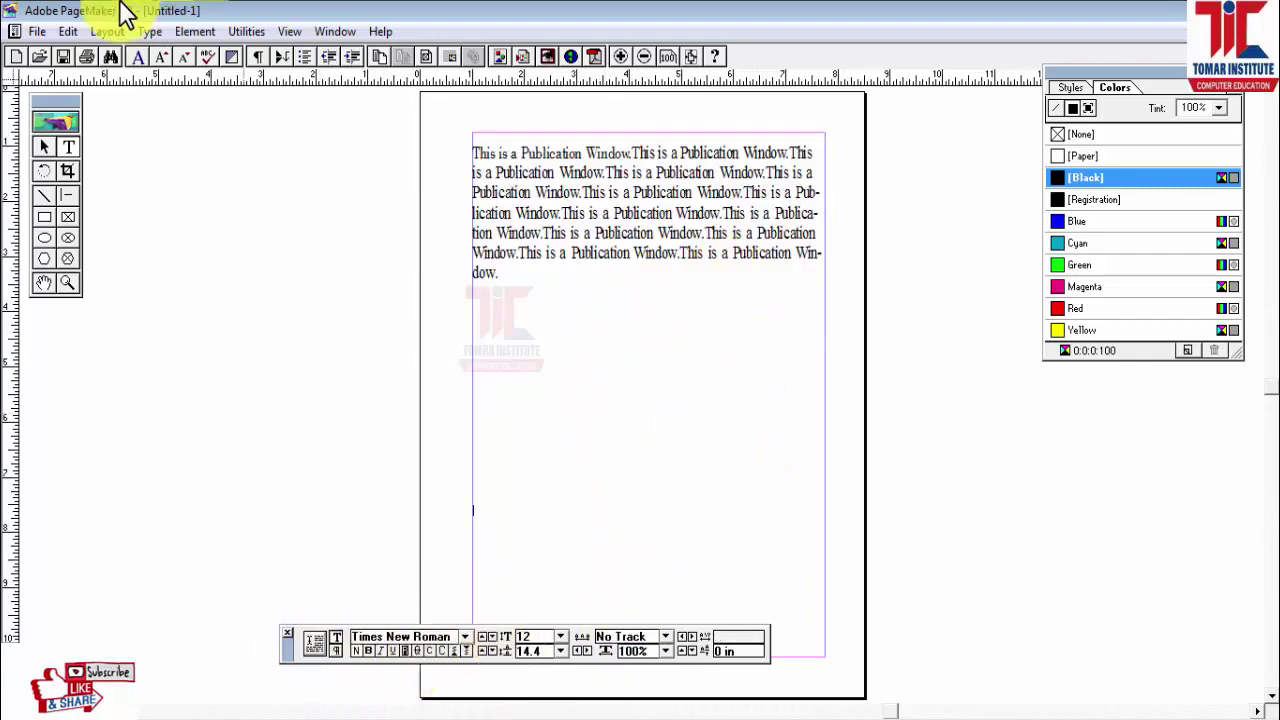
pyautogui.click(149, 31)
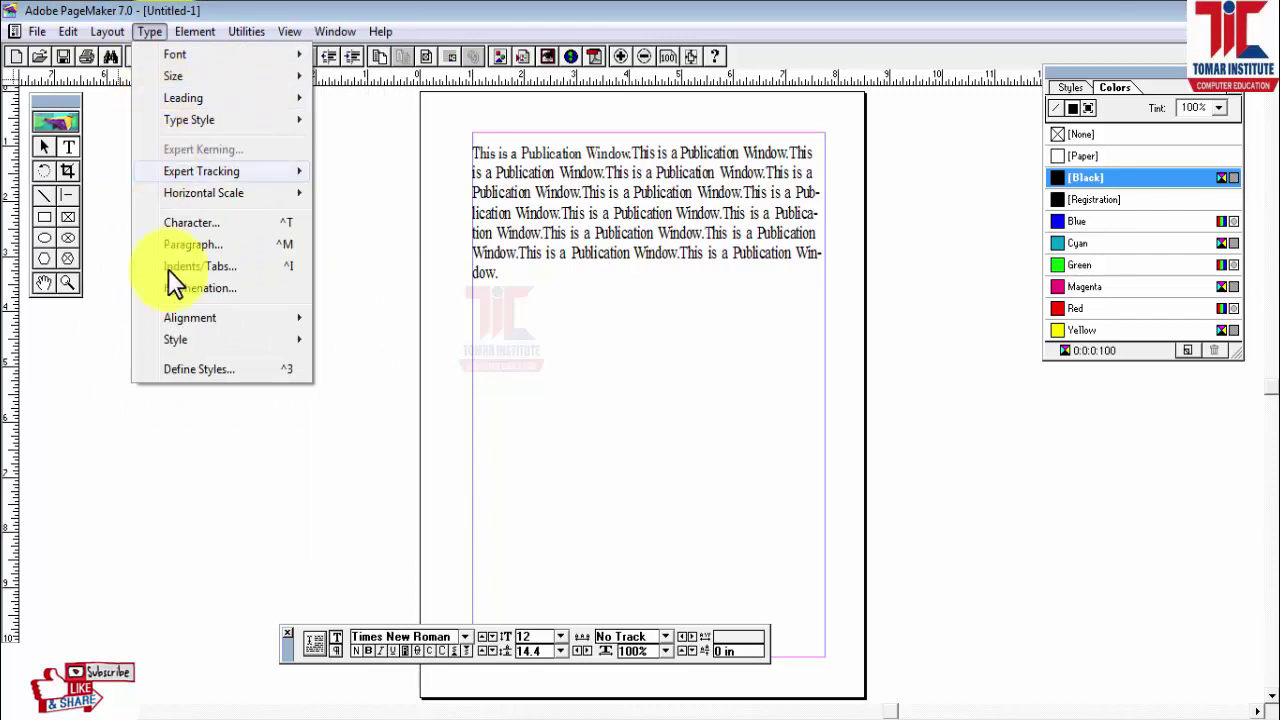
pyautogui.click(614, 432)
pyautogui.press('Escape')
pyautogui.press('Delete')
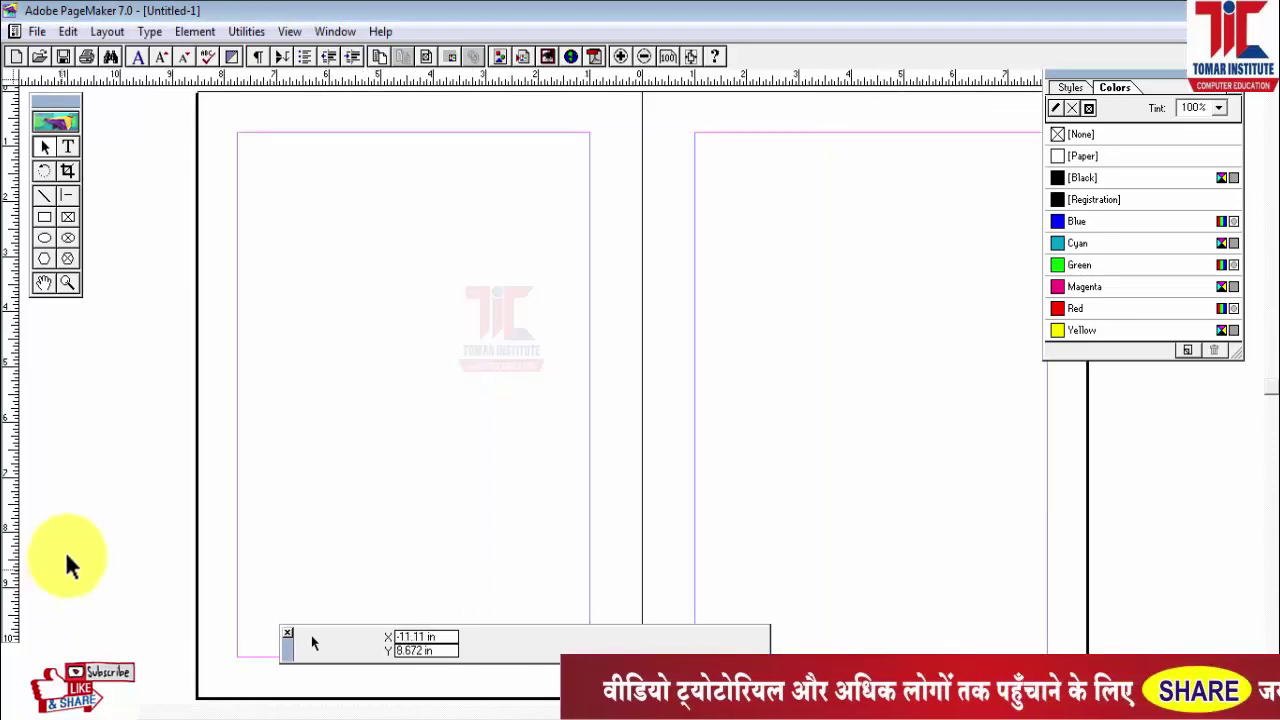
# - Place the Tulips picture from Sample Pictures in the upper part of the left page, about 4.2 in wide and 2 in high
pyautogui.click(36, 31)
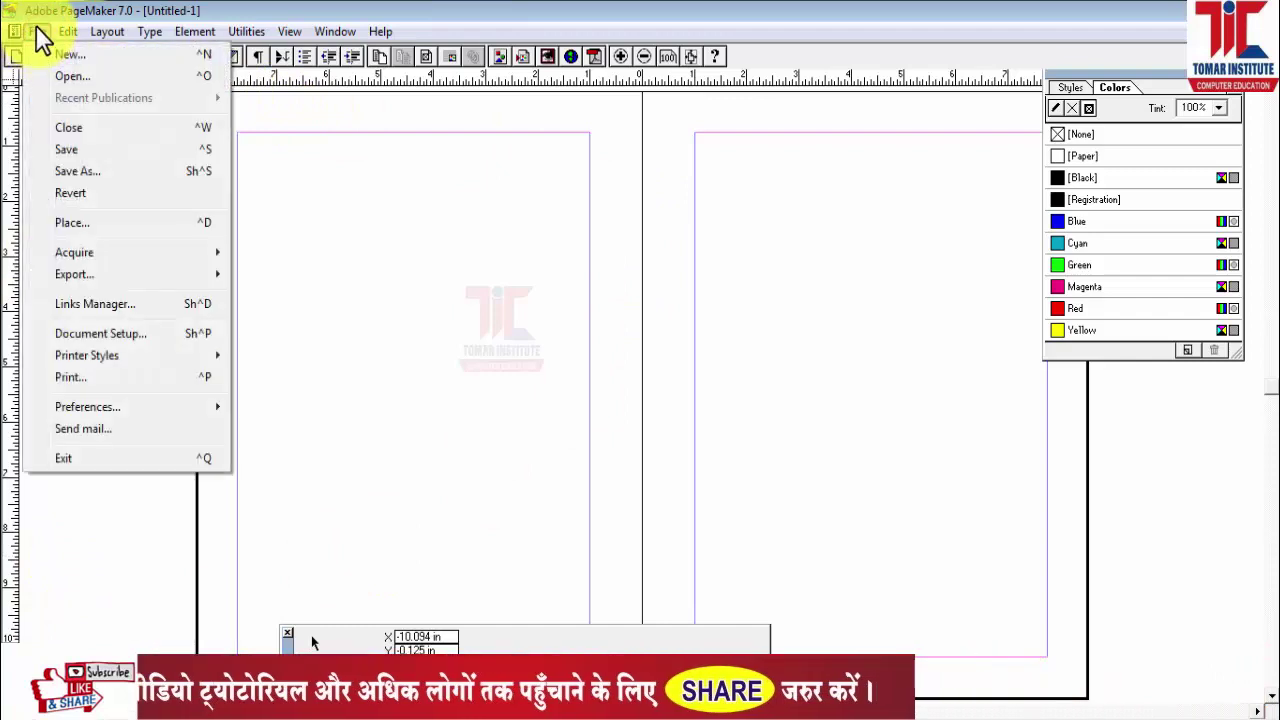
pyautogui.click(78, 224)
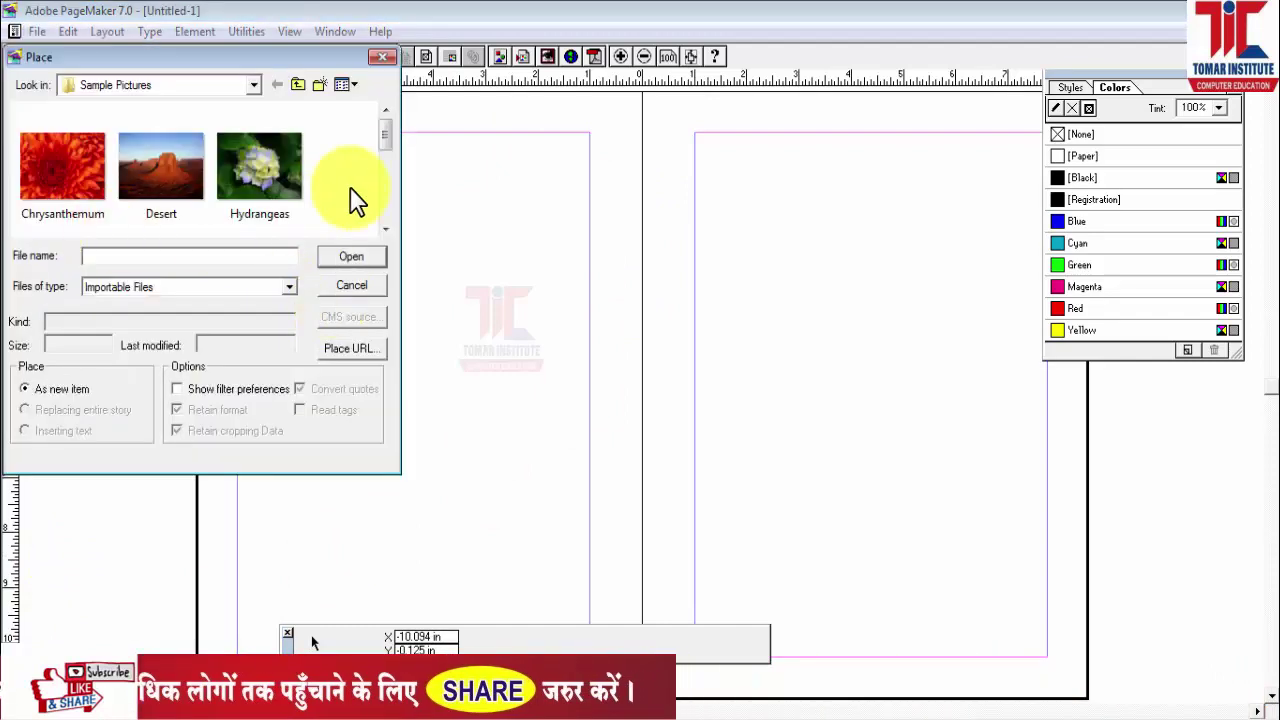
pyautogui.moveTo(388, 150); pyautogui.dragTo(377, 225)
pyautogui.click(150, 188)
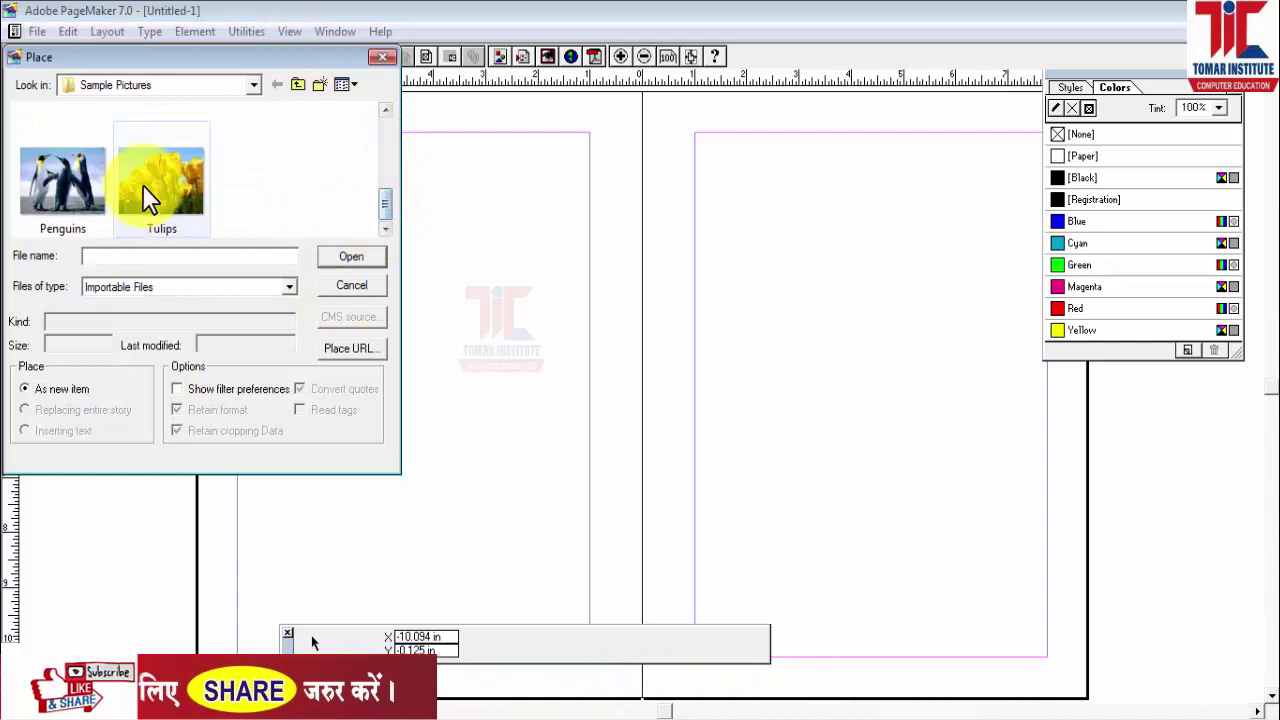
pyautogui.click(349, 256)
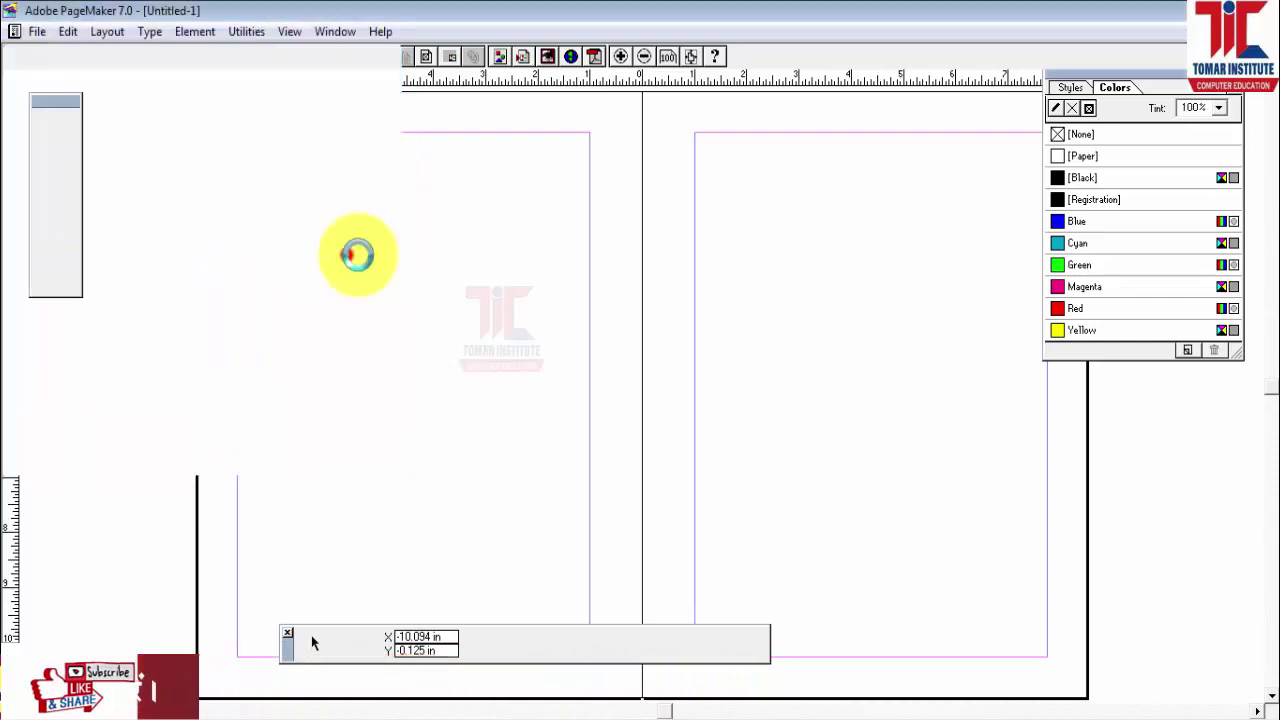
pyautogui.click(606, 402)
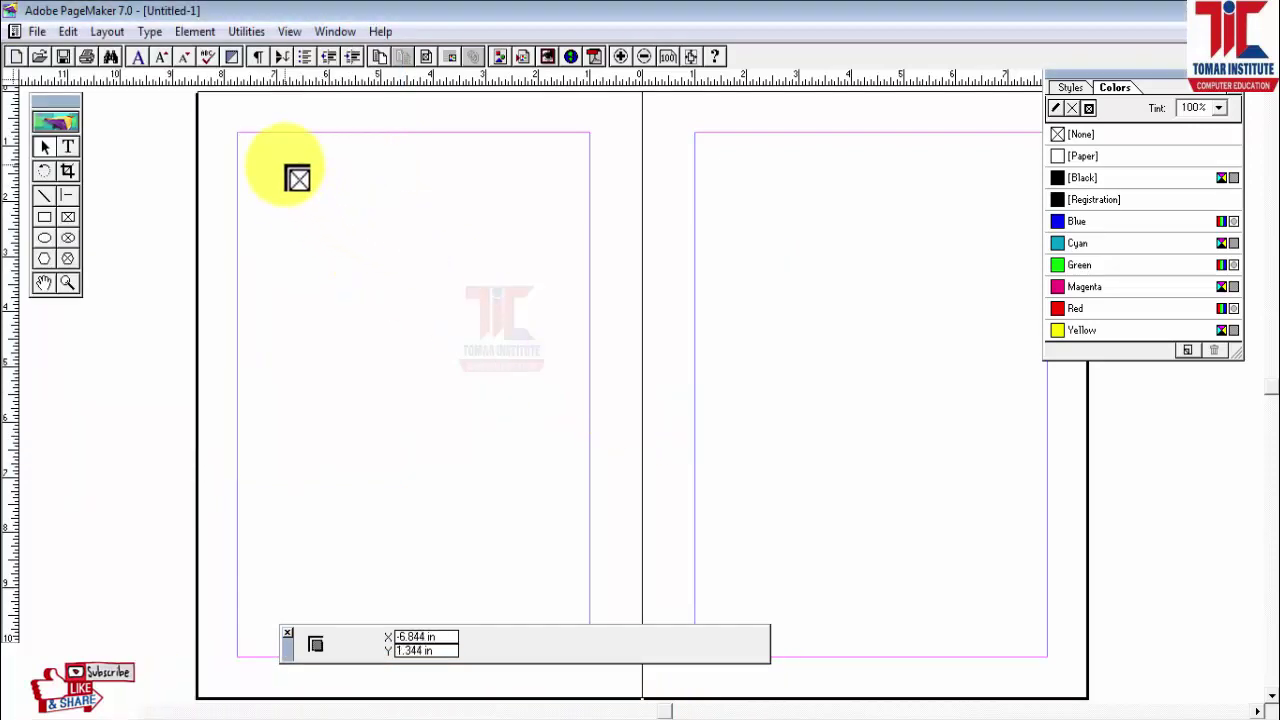
pyautogui.moveTo(285, 165); pyautogui.dragTo(507, 280)
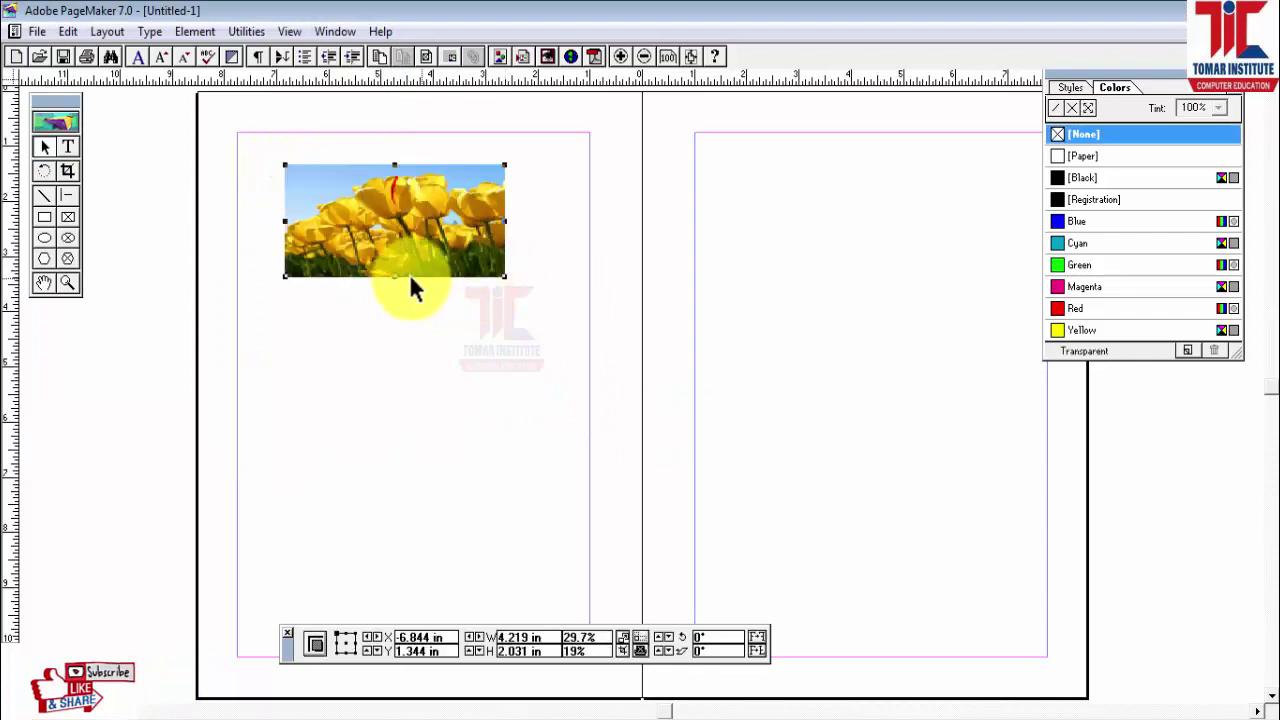
# - Stretch the tulips picture downward to about 2.7 in high and narrow it slightly from its left edge
pyautogui.moveTo(395, 278); pyautogui.dragTo(395, 312)
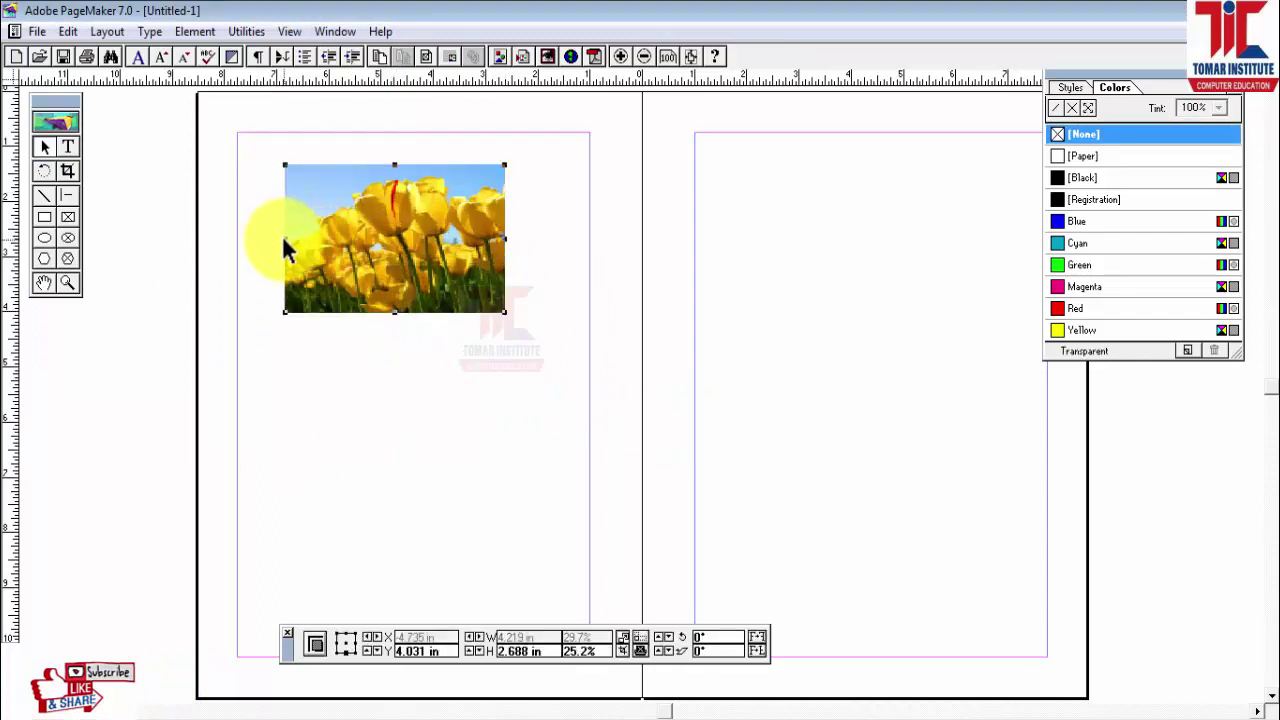
pyautogui.moveTo(285, 239); pyautogui.dragTo(298, 238)
pyautogui.click(517, 297)
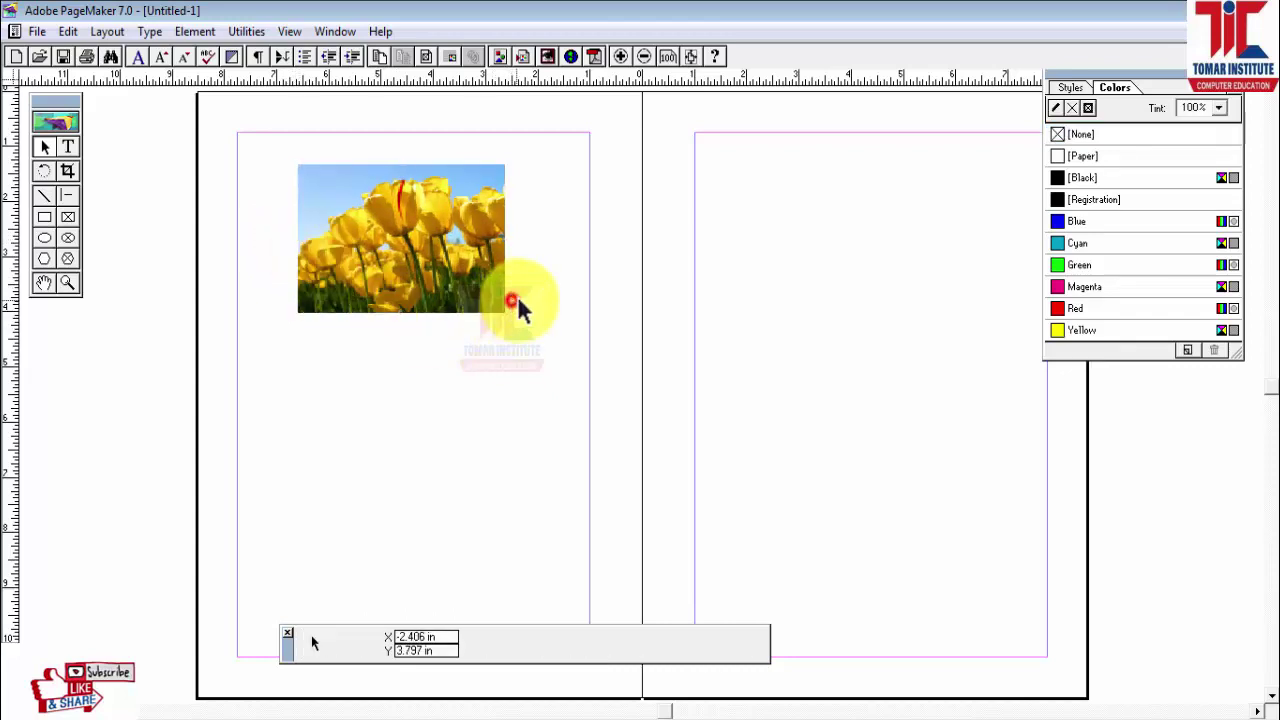
# - Add the caption TULIPS below the tulips picture and set its font size to 30
pyautogui.click(66, 147)
pyautogui.click(364, 335)
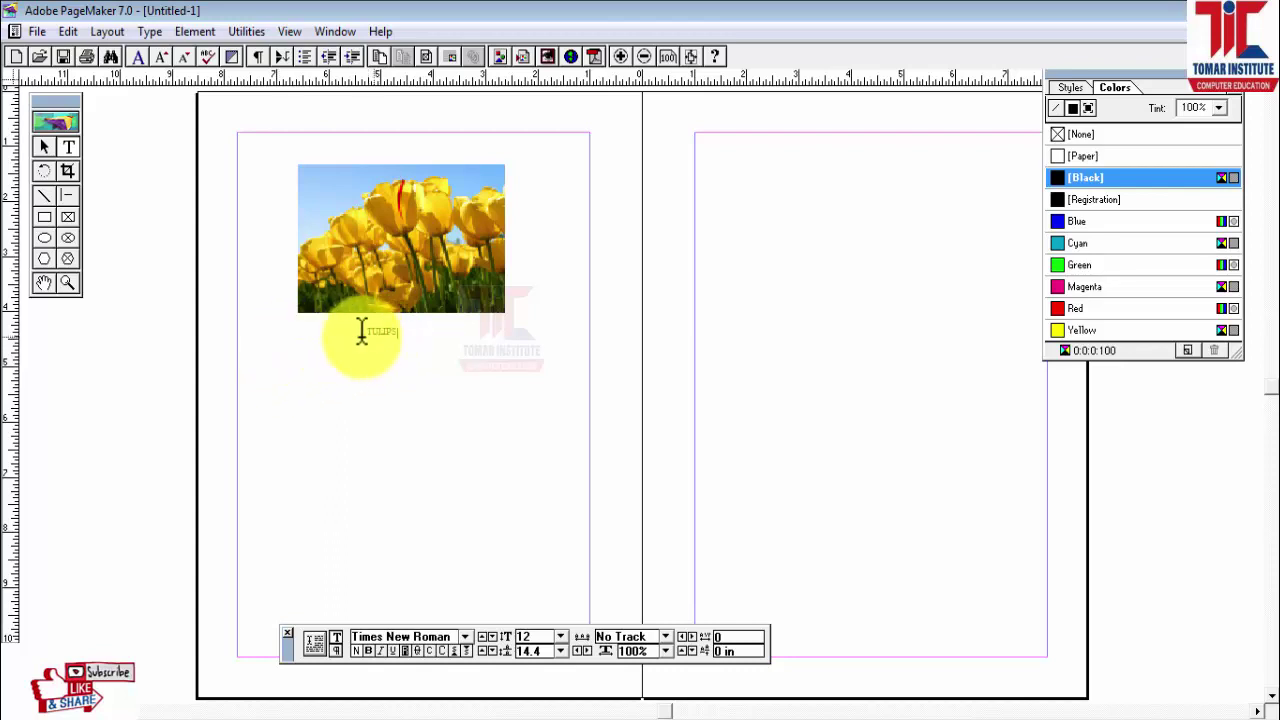
pyautogui.moveTo(342, 332); pyautogui.dragTo(400, 330)
pyautogui.click(560, 636)
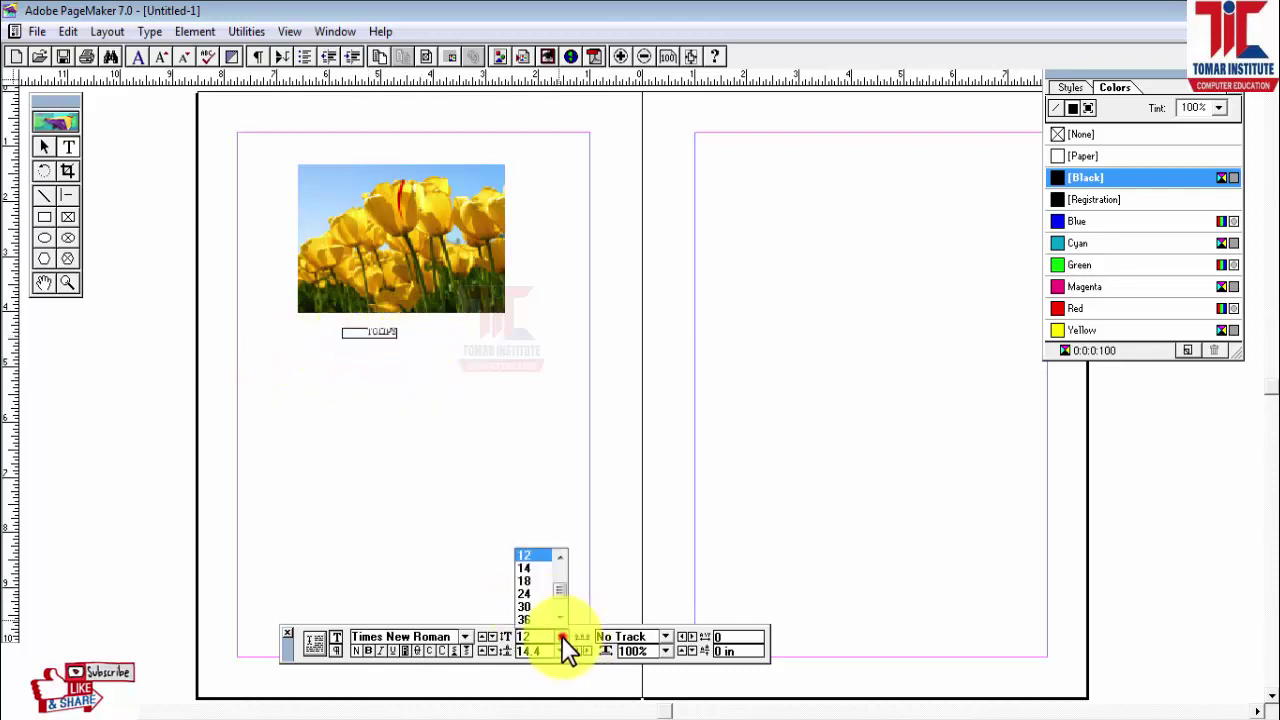
pyautogui.click(526, 609)
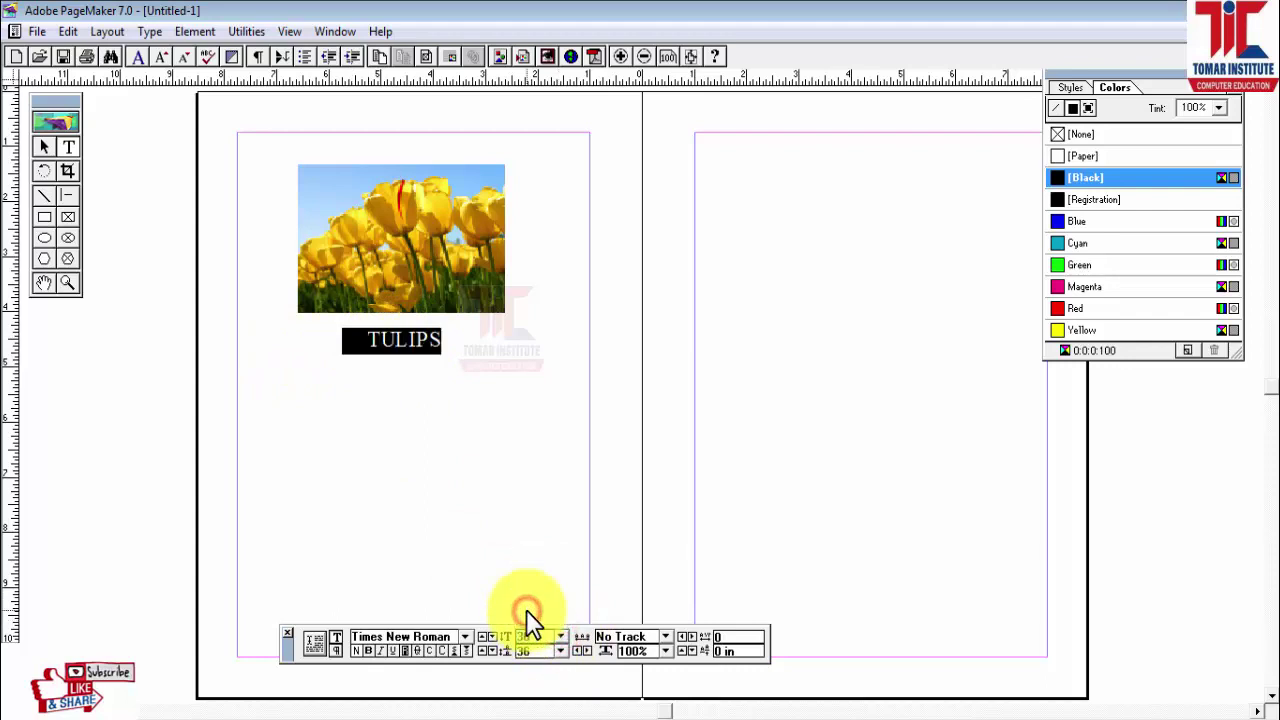
pyautogui.click(466, 503)
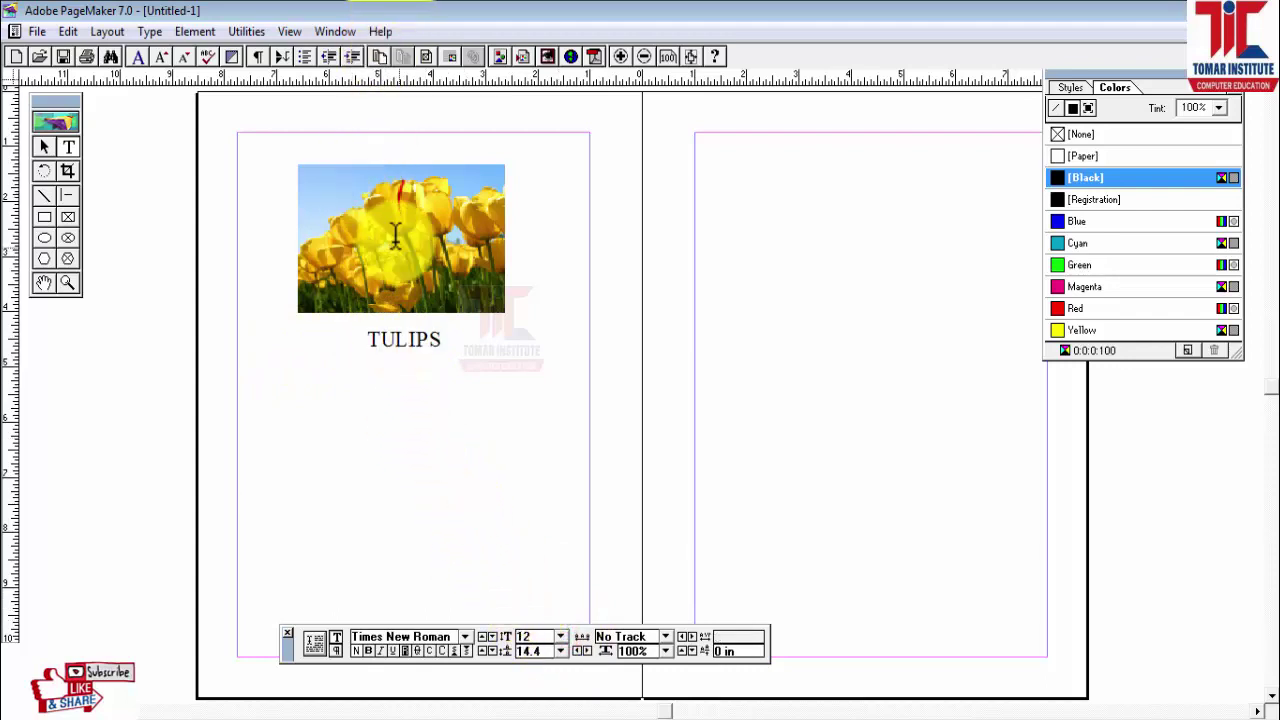
# - Insert 9 pages after the current page using the Document Master
pyautogui.click(100, 32)
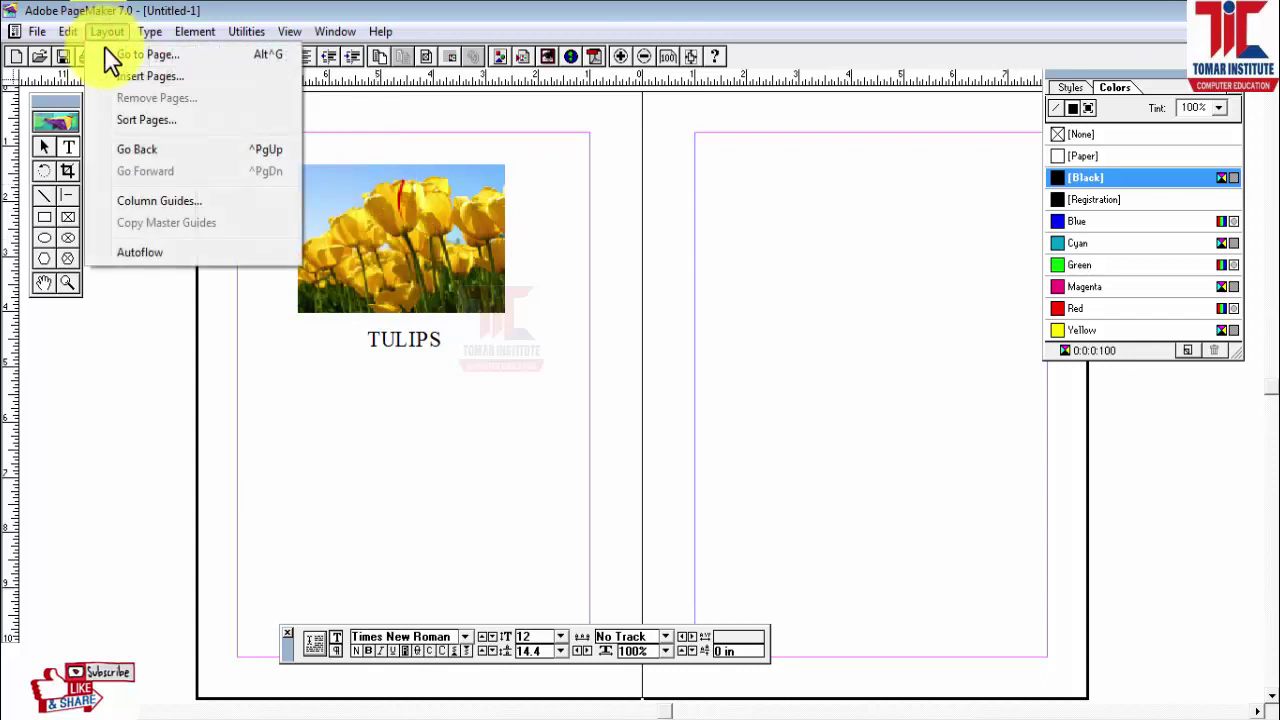
pyautogui.click(131, 77)
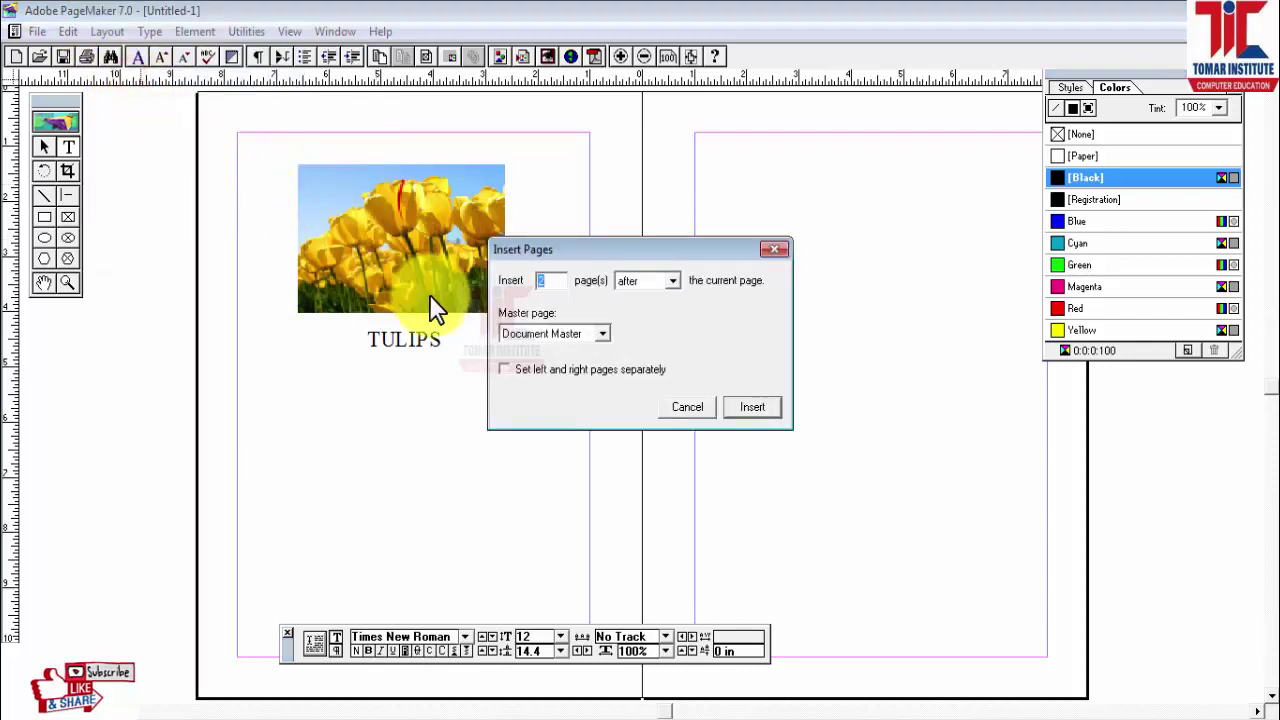
pyautogui.doubleClick(560, 281)
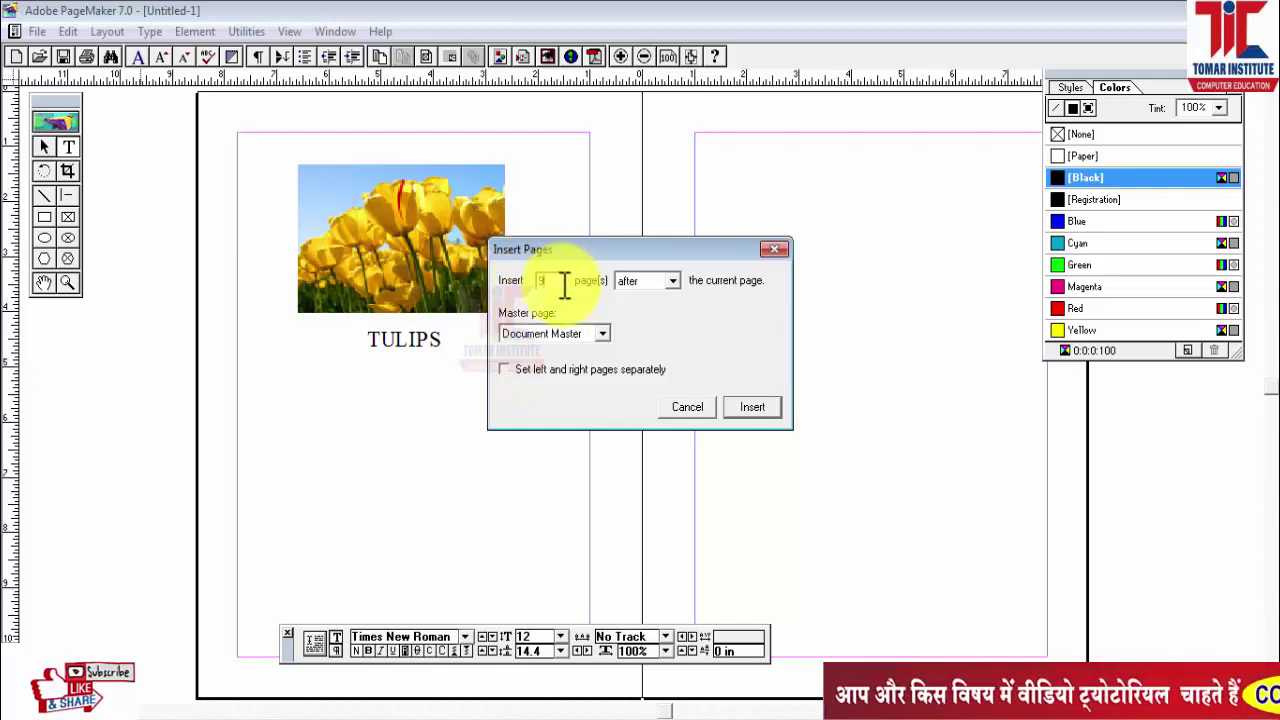
pyautogui.click(748, 406)
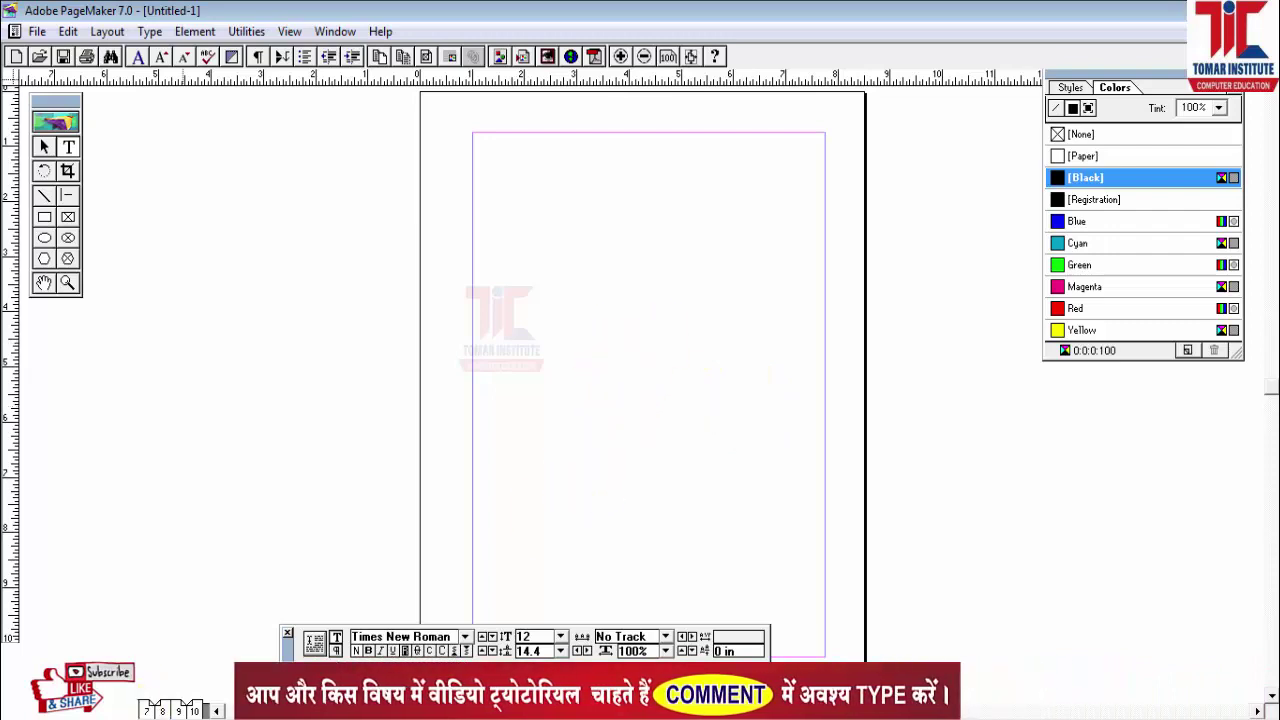
# - Browse the inserted pages to check for the tulips picture and caption
pyautogui.press('pageup')
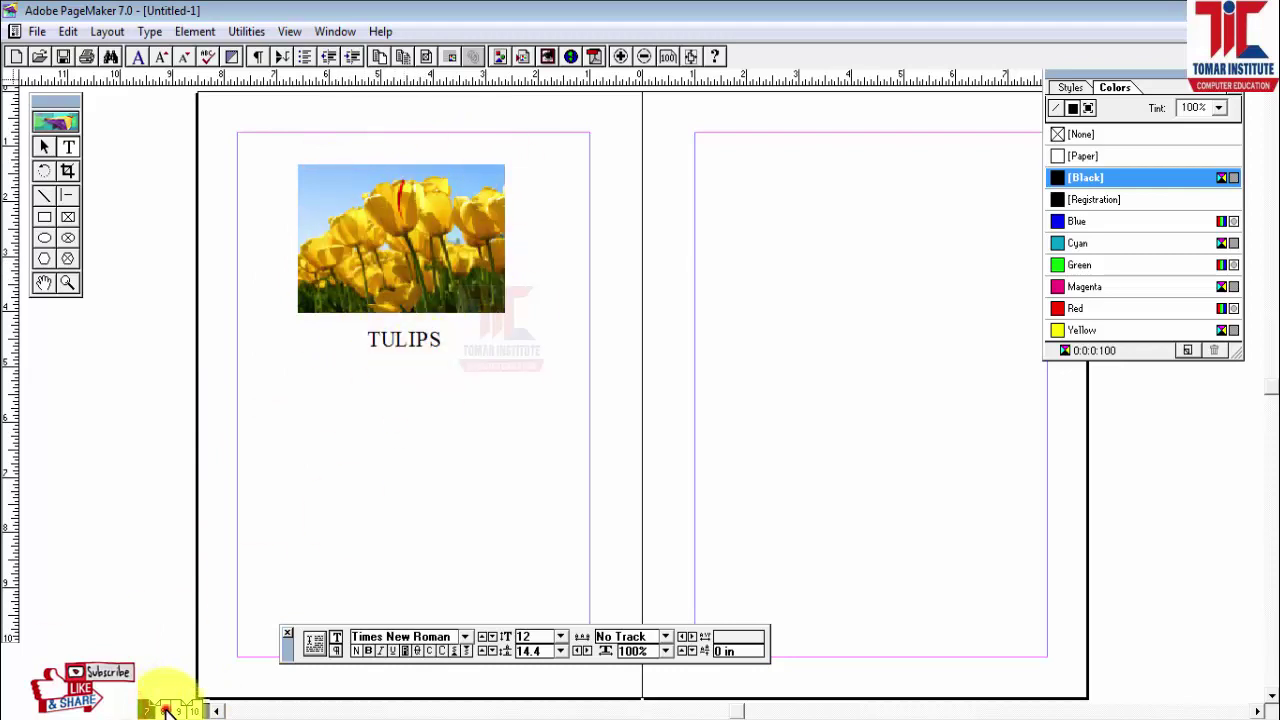
pyautogui.click(195, 711)
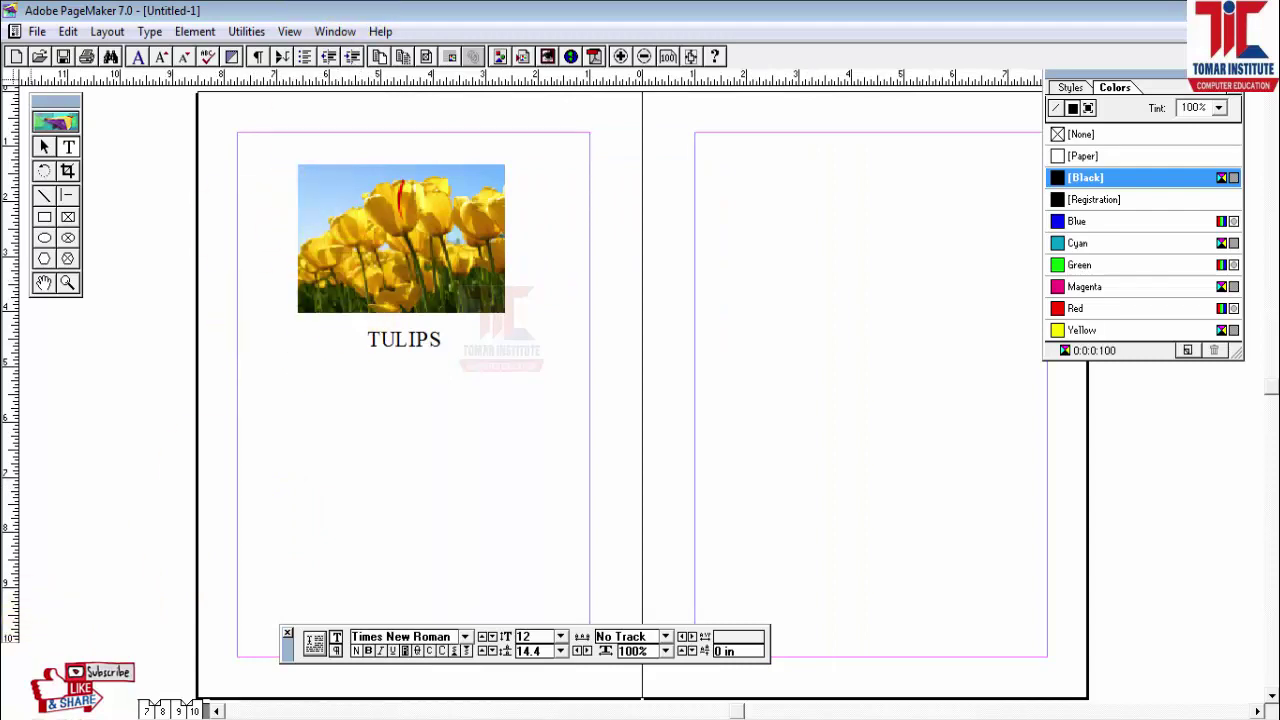
pyautogui.press('pagedown')
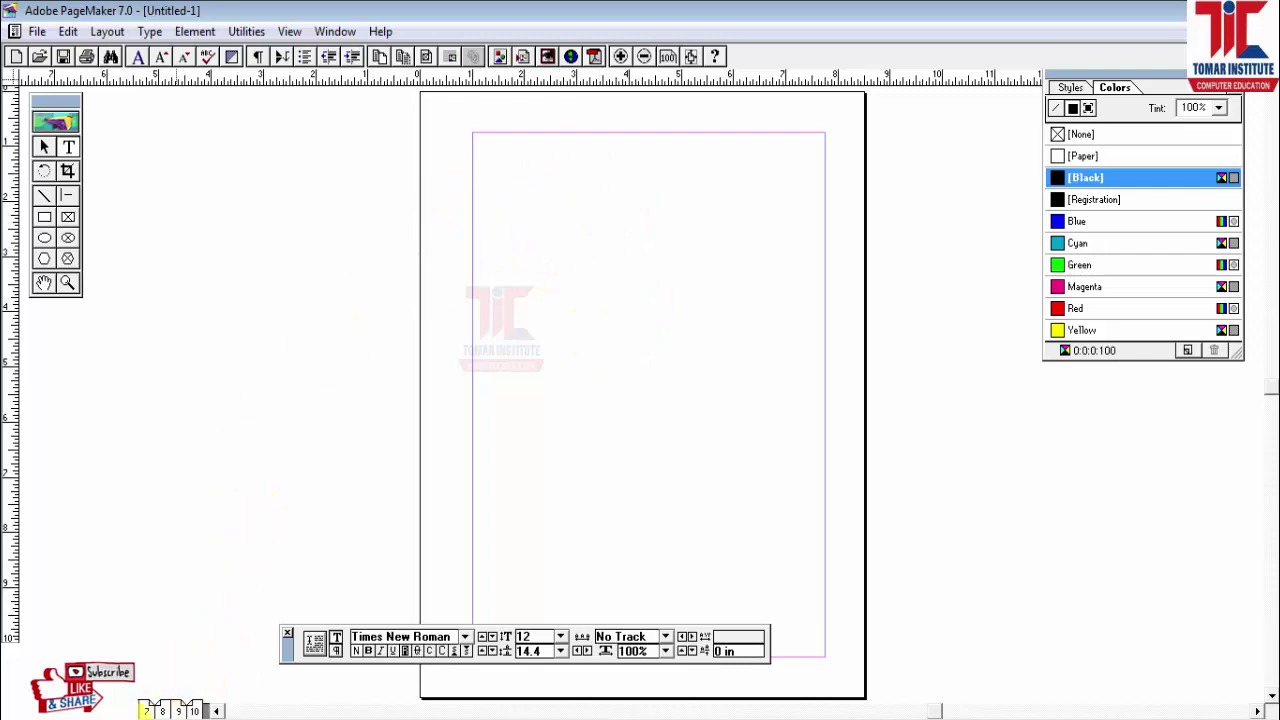
# - Hide the master items on the spread containing page 7, and check pages 8 to 10
pyautogui.click(148, 710)
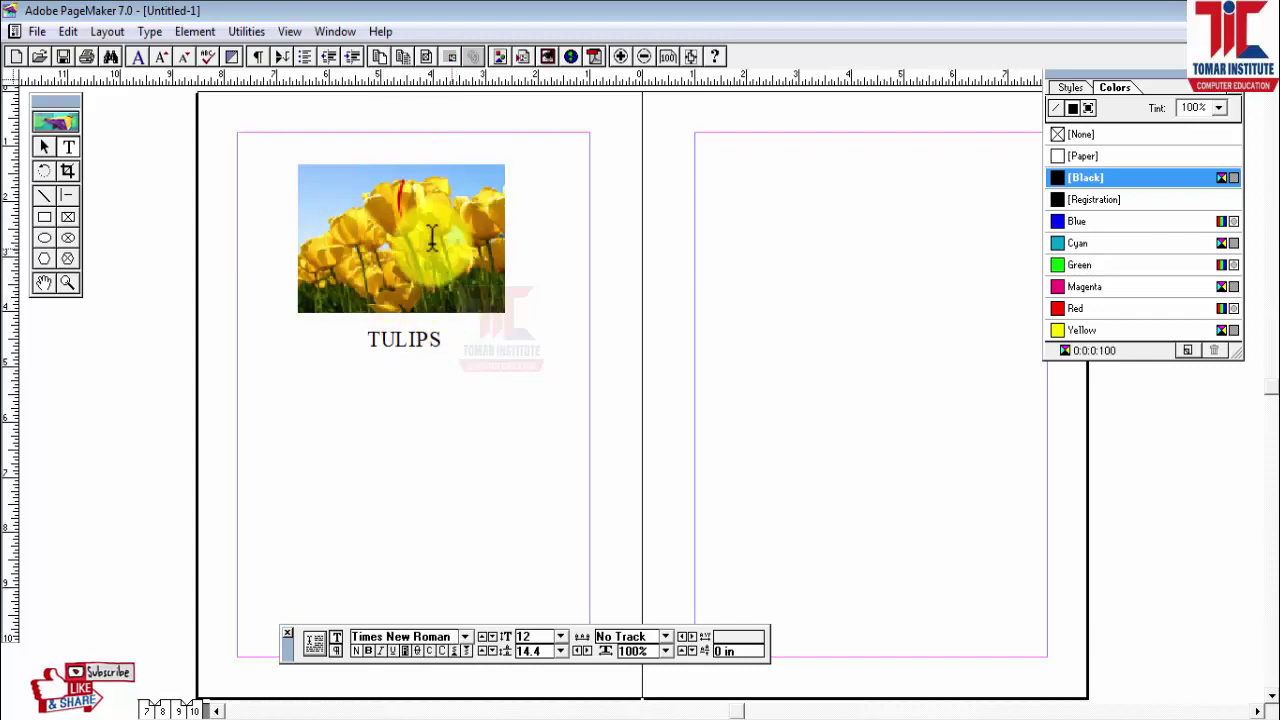
pyautogui.click(288, 31)
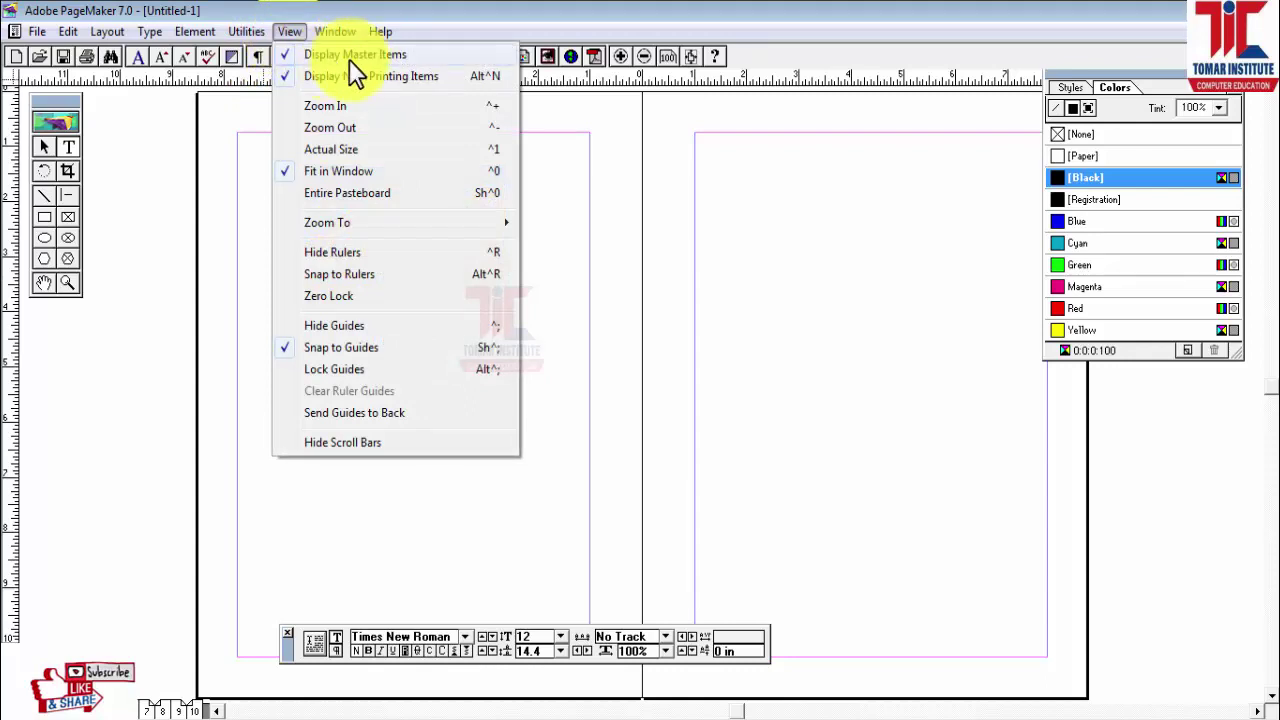
pyautogui.click(282, 54)
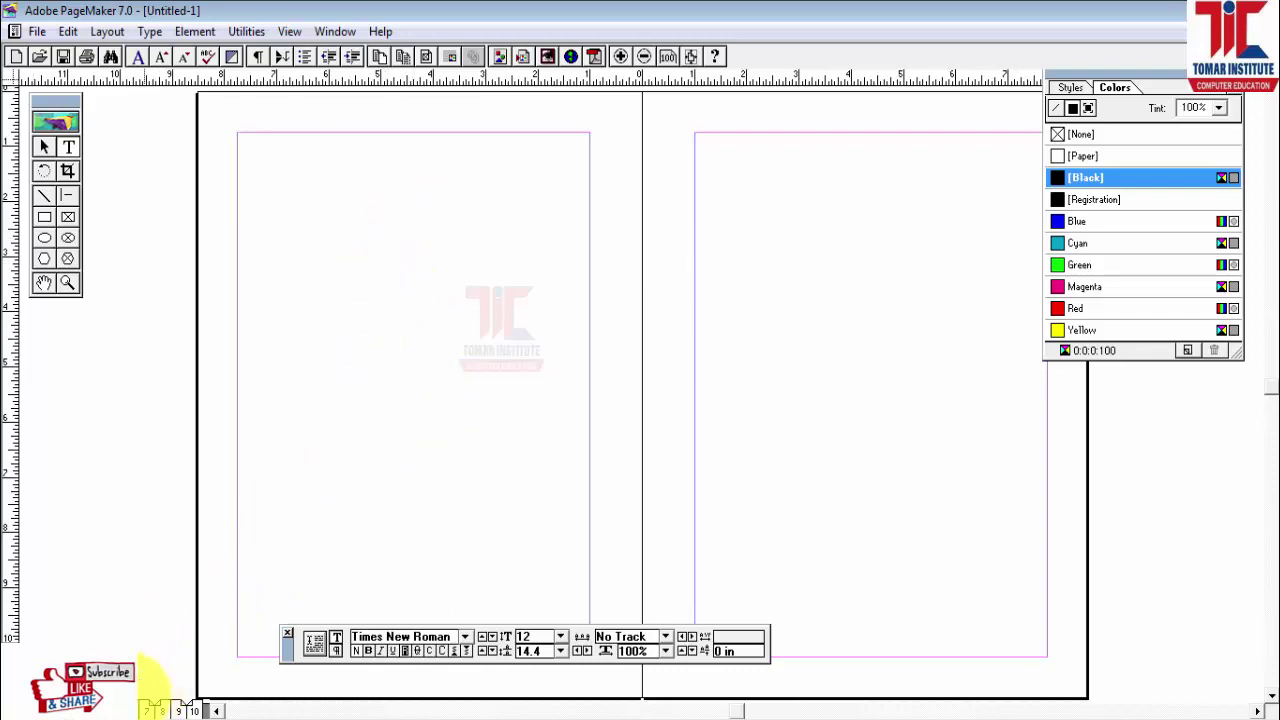
pyautogui.click(162, 710)
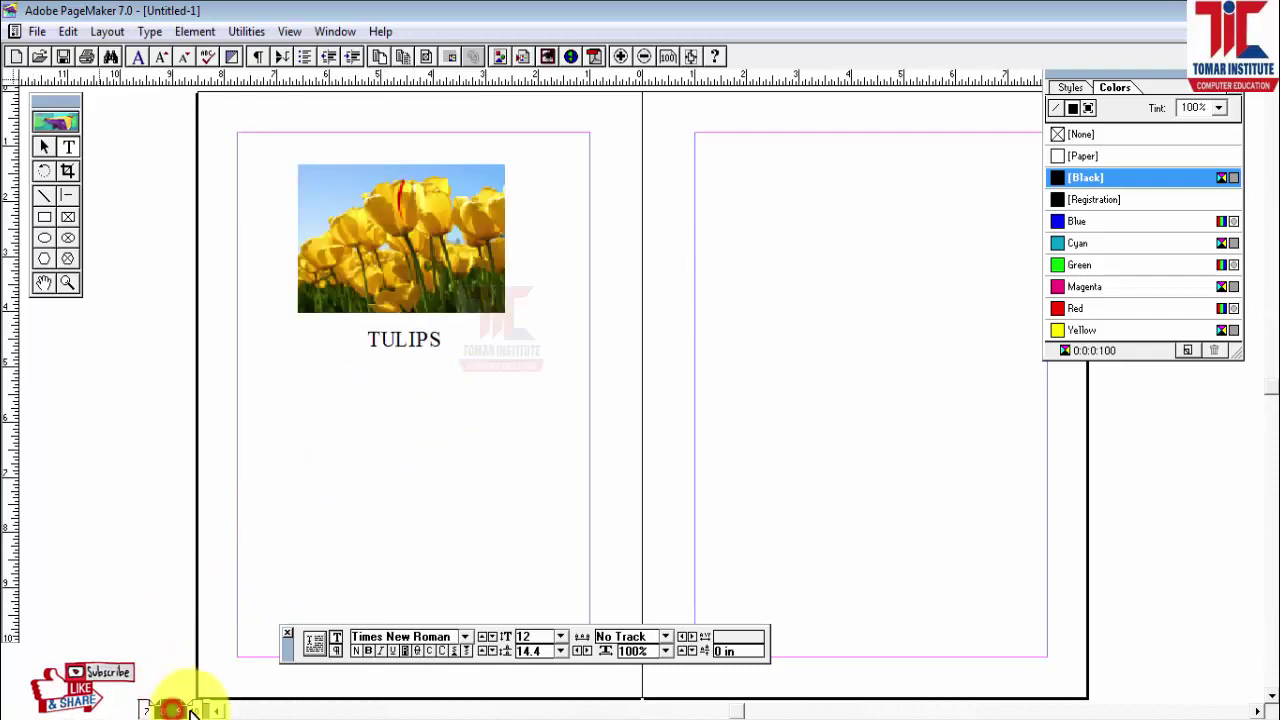
pyautogui.click(192, 710)
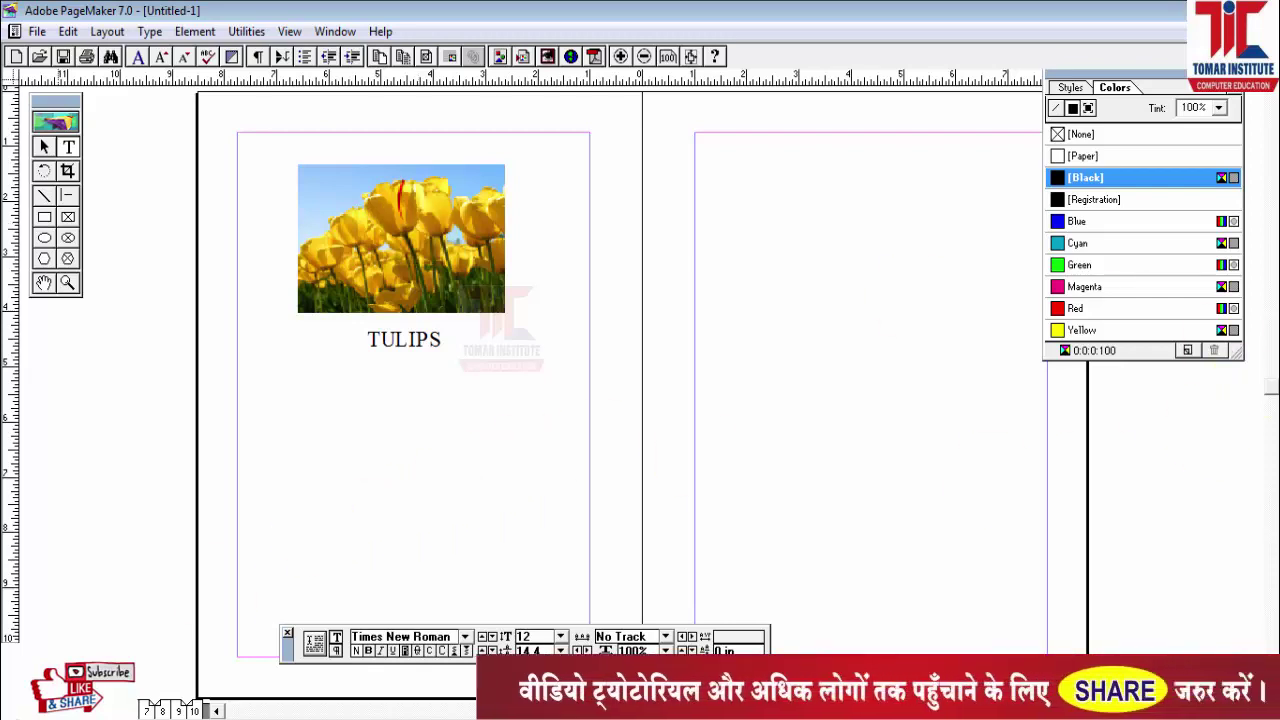
# - Set the column guides of the tulips master spread to 2 columns on both pages
pyautogui.click(117, 35)
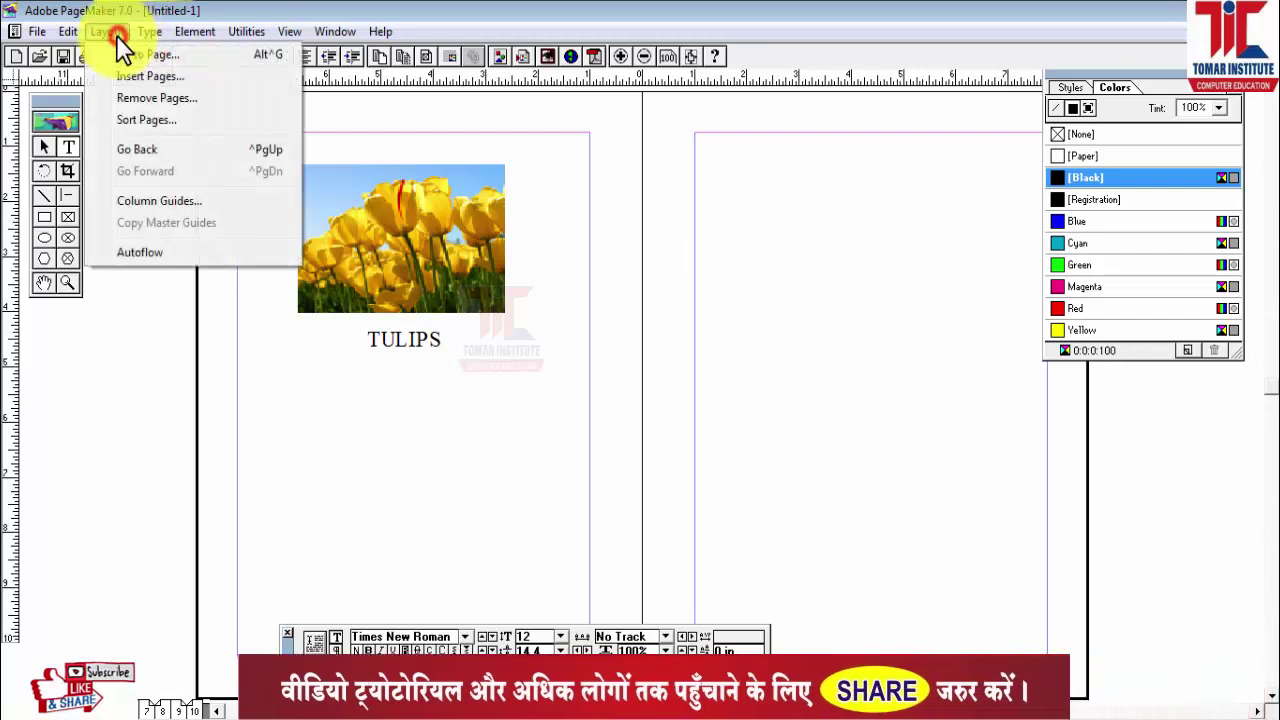
pyautogui.click(168, 201)
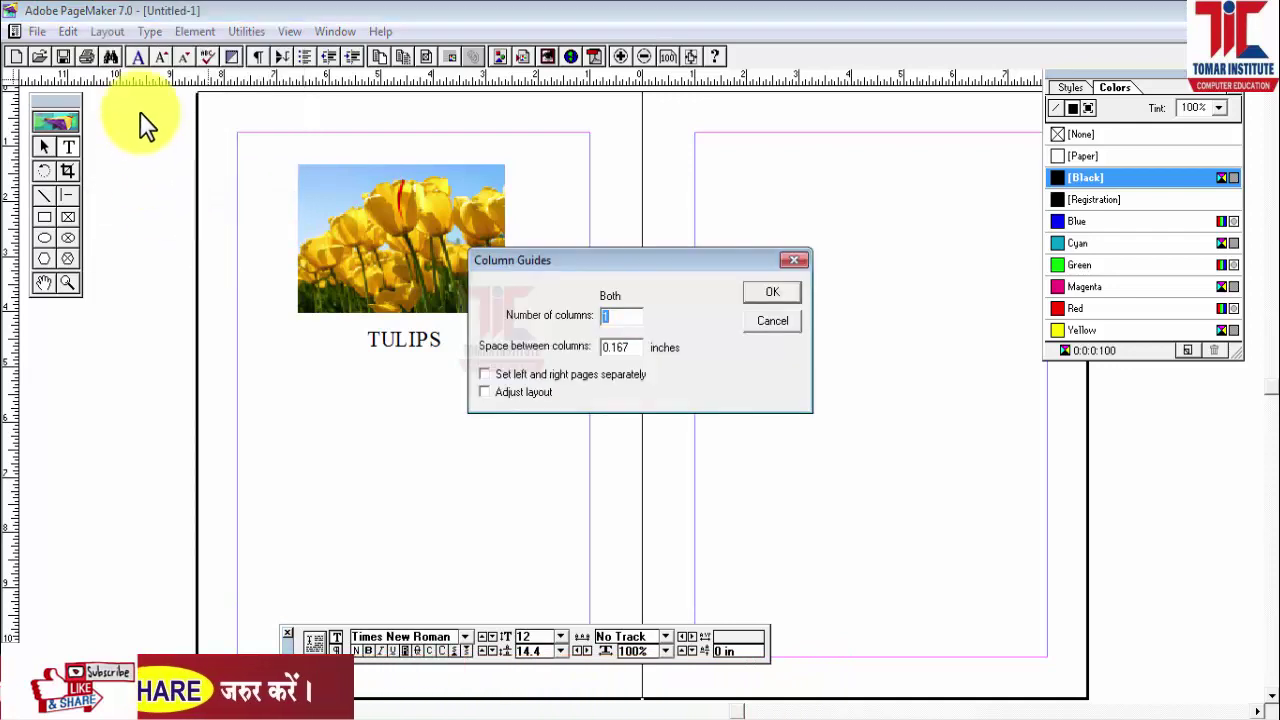
pyautogui.moveTo(586, 257); pyautogui.dragTo(689, 272)
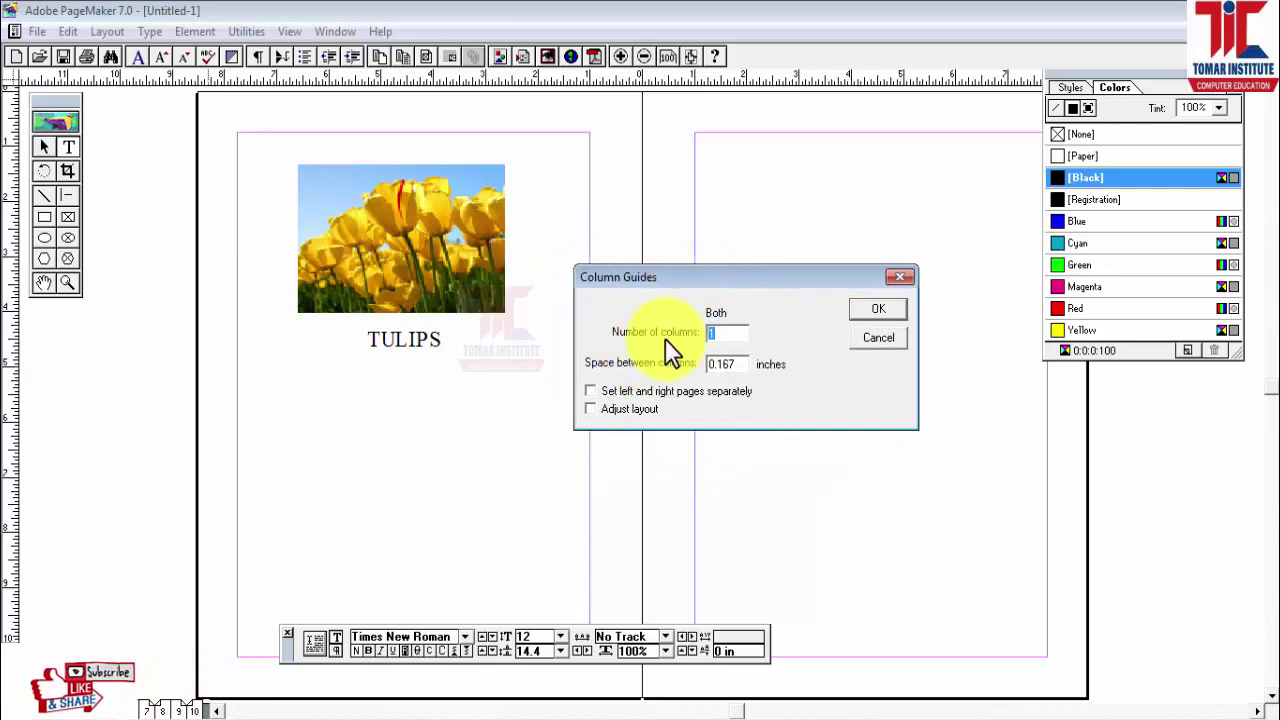
pyautogui.doubleClick(718, 332)
pyautogui.write('2')
pyautogui.click(873, 310)
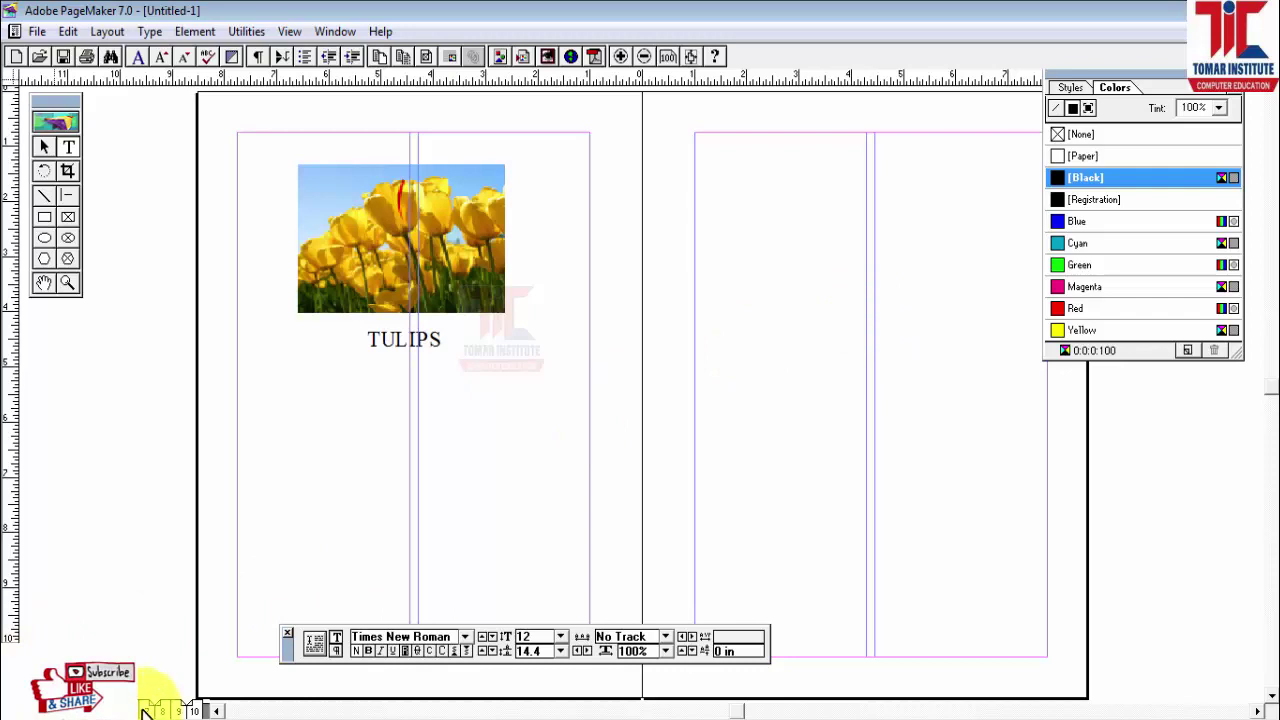
# - Check the column guides on page 10 and on the spread containing page 7
pyautogui.click(195, 710)
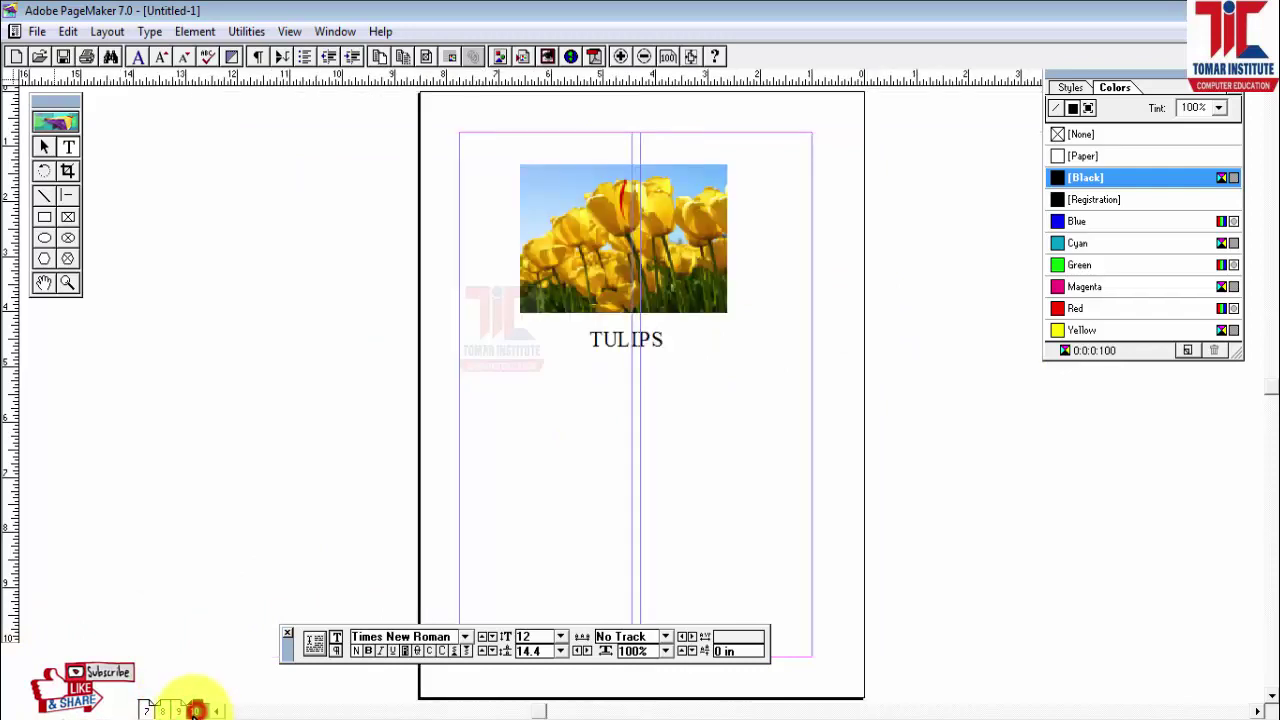
pyautogui.click(194, 710)
pyautogui.click(148, 710)
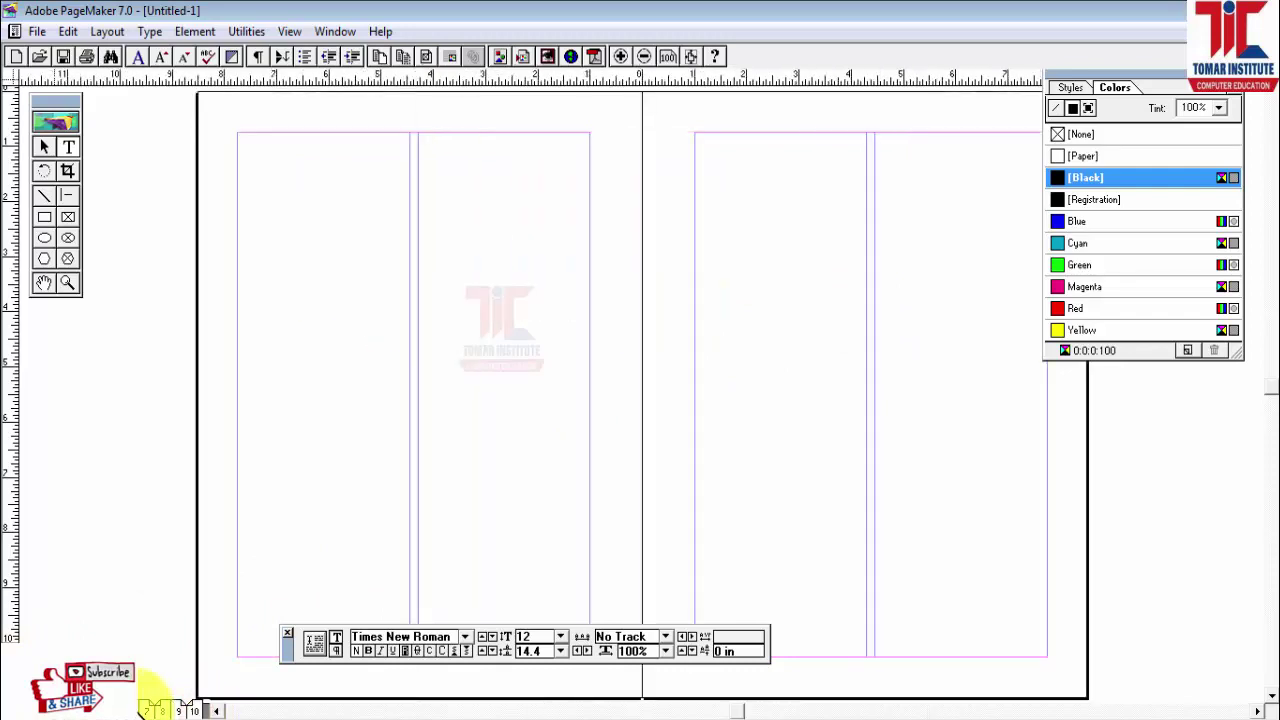
pyautogui.click(150, 708)
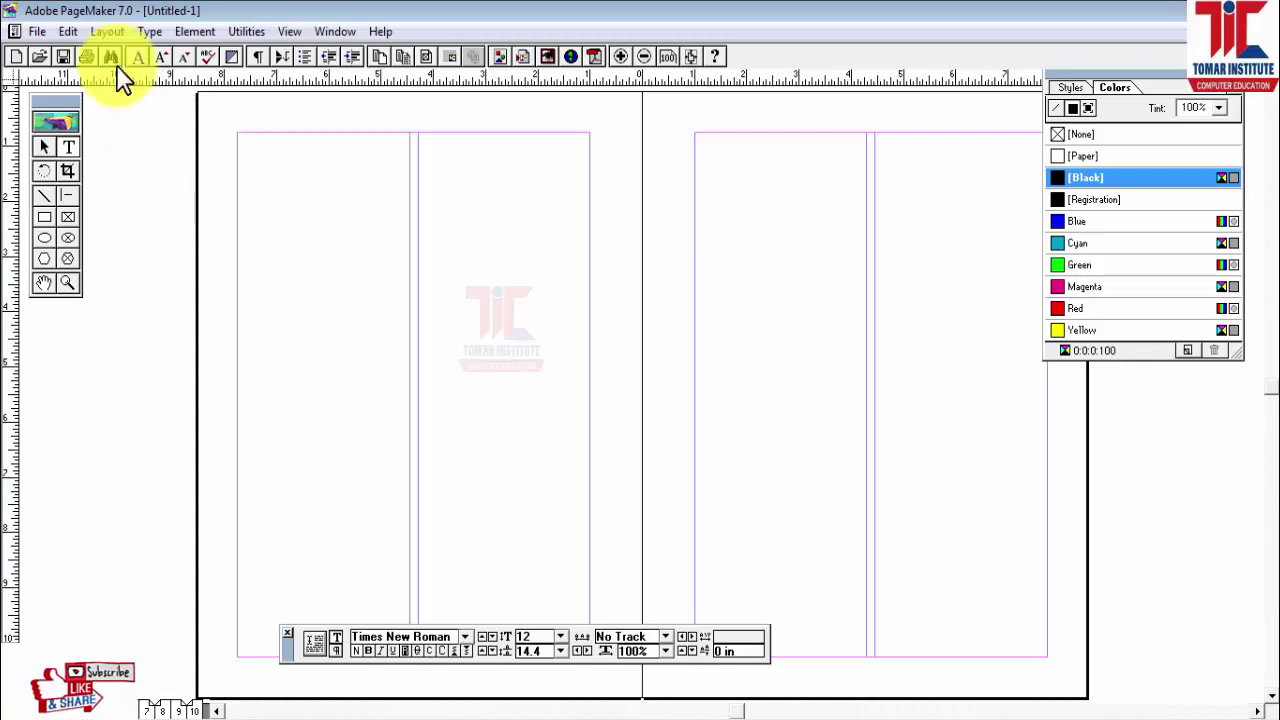
# - Try 0 columns for the spread containing page 7, and set its column guides to 1 column
pyautogui.click(106, 31)
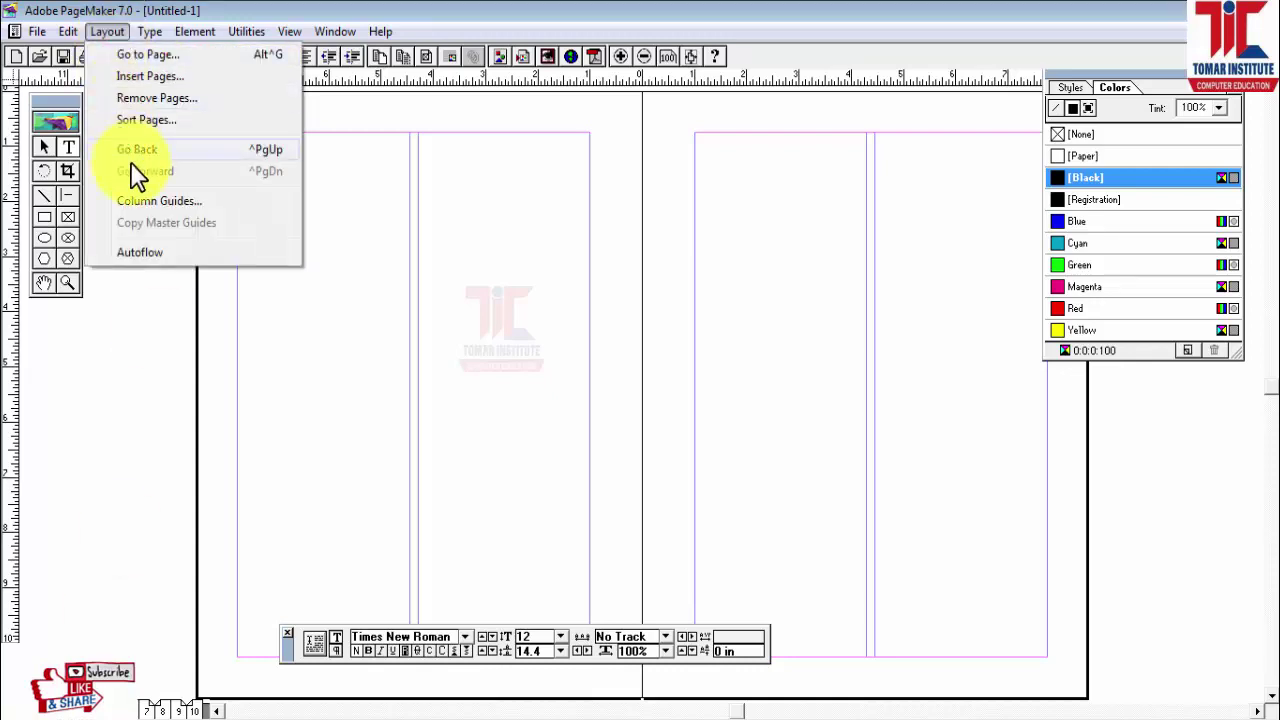
pyautogui.click(151, 201)
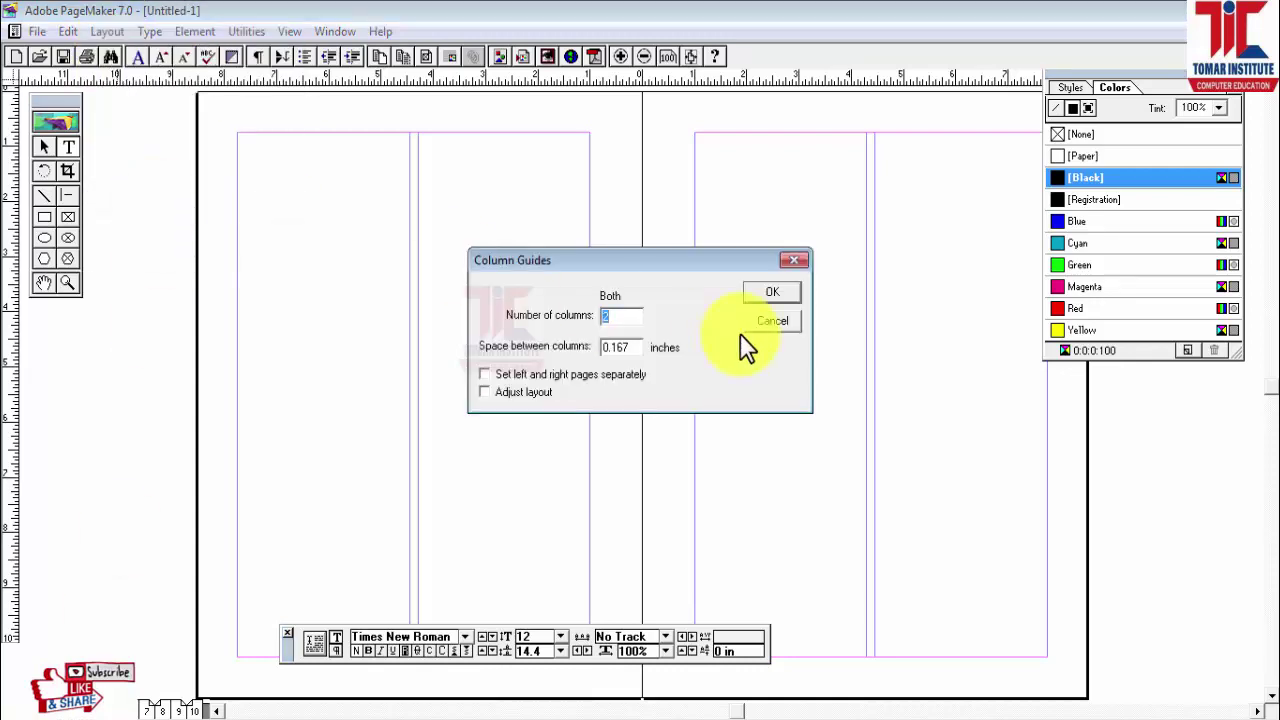
pyautogui.doubleClick(624, 319)
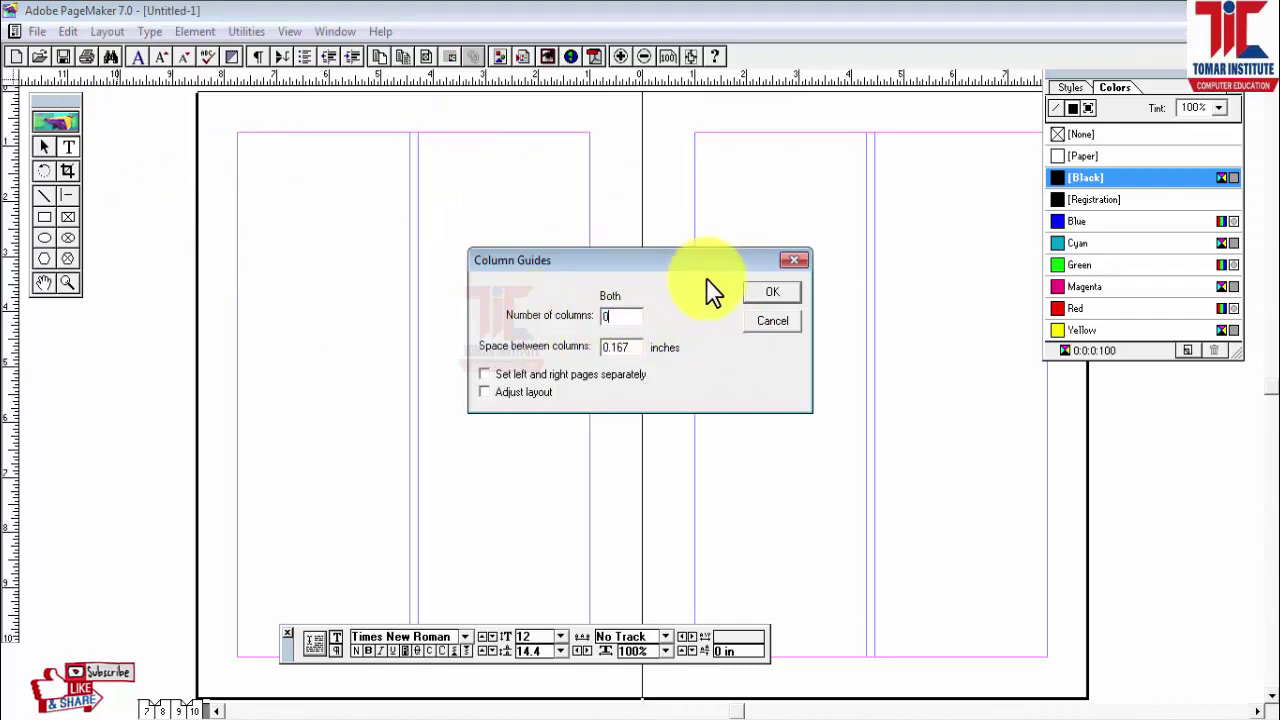
pyautogui.click(768, 294)
pyautogui.click(640, 493)
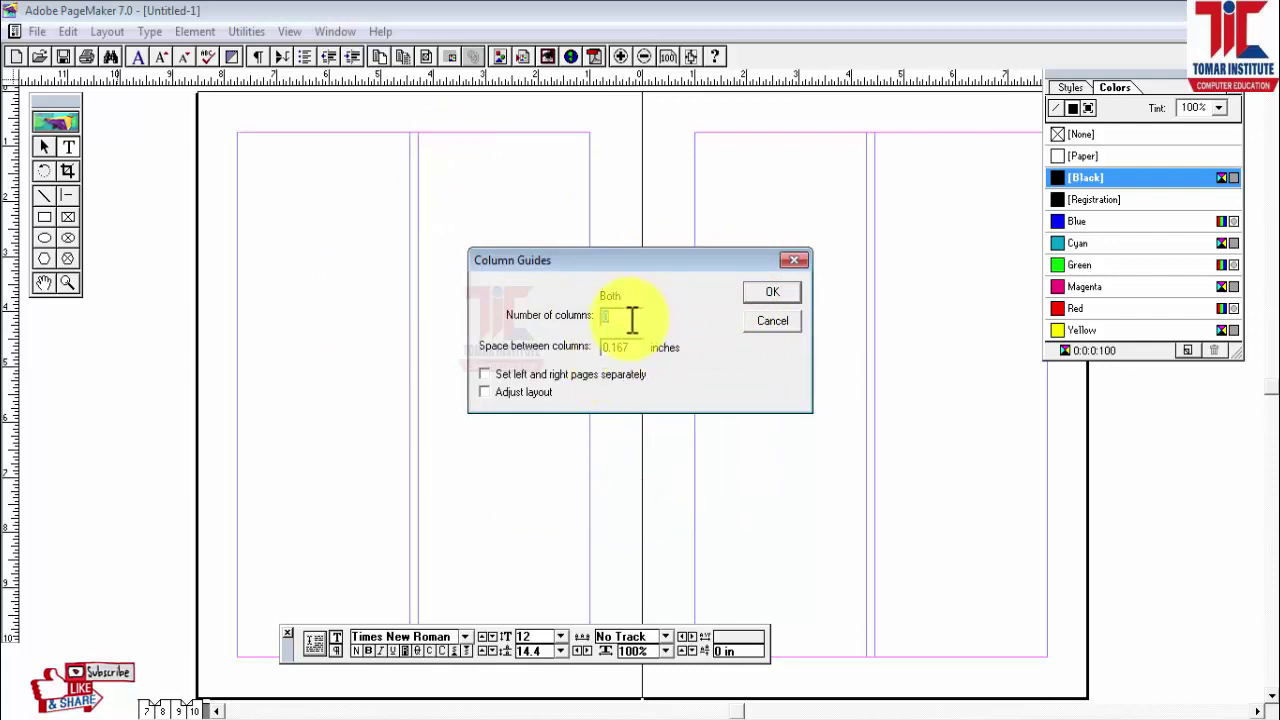
pyautogui.write('1')
pyautogui.click(766, 294)
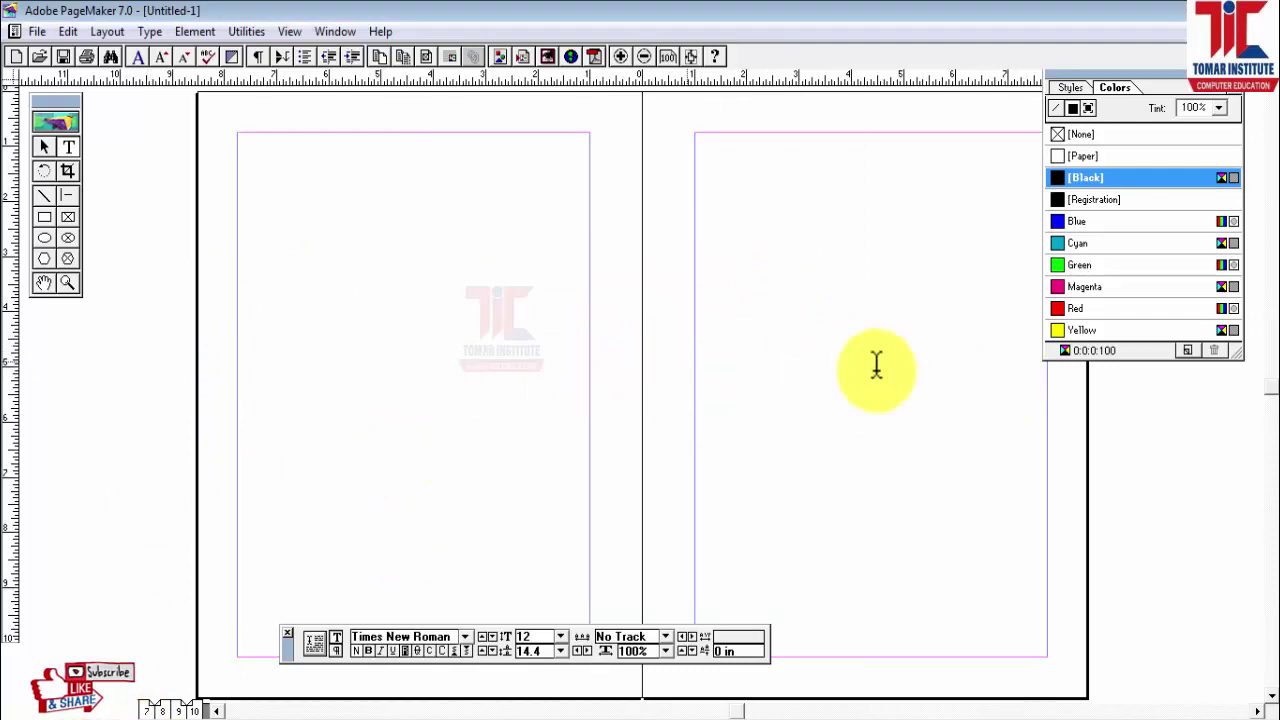
# - Compare the column guides on the other pages, and set the spread containing page 7 back to 2 columns
pyautogui.click(148, 709)
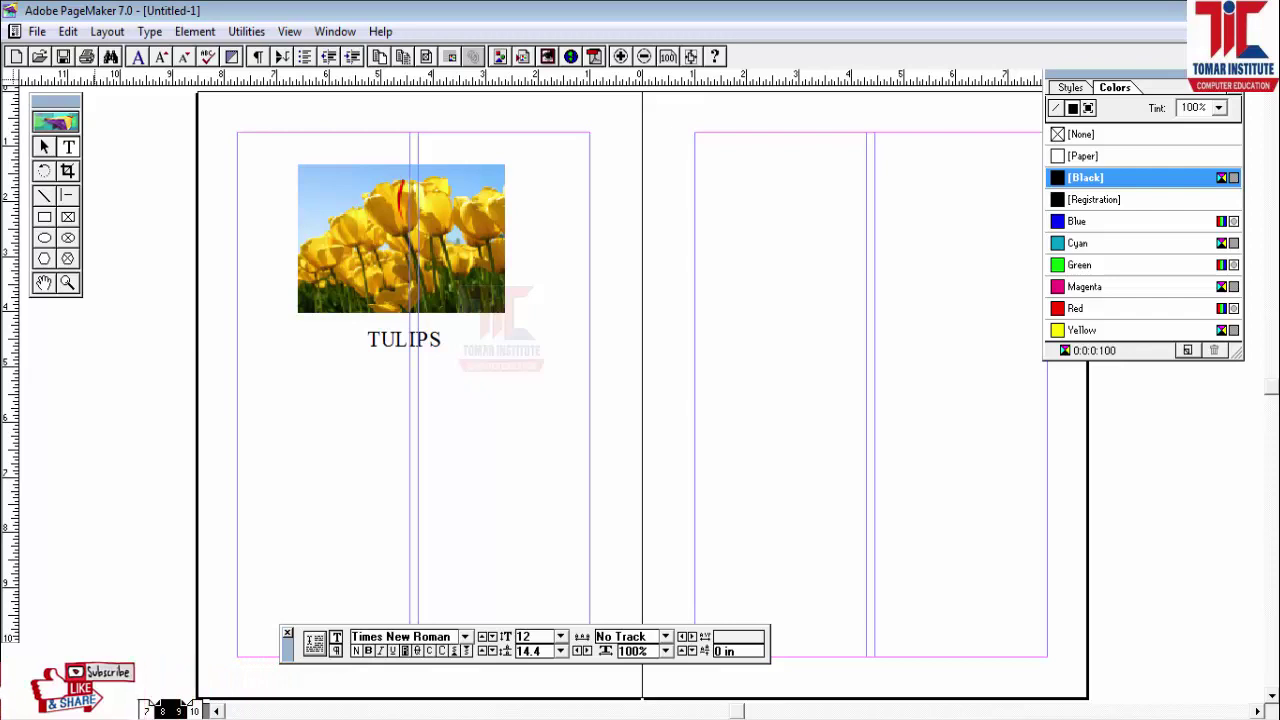
pyautogui.click(190, 709)
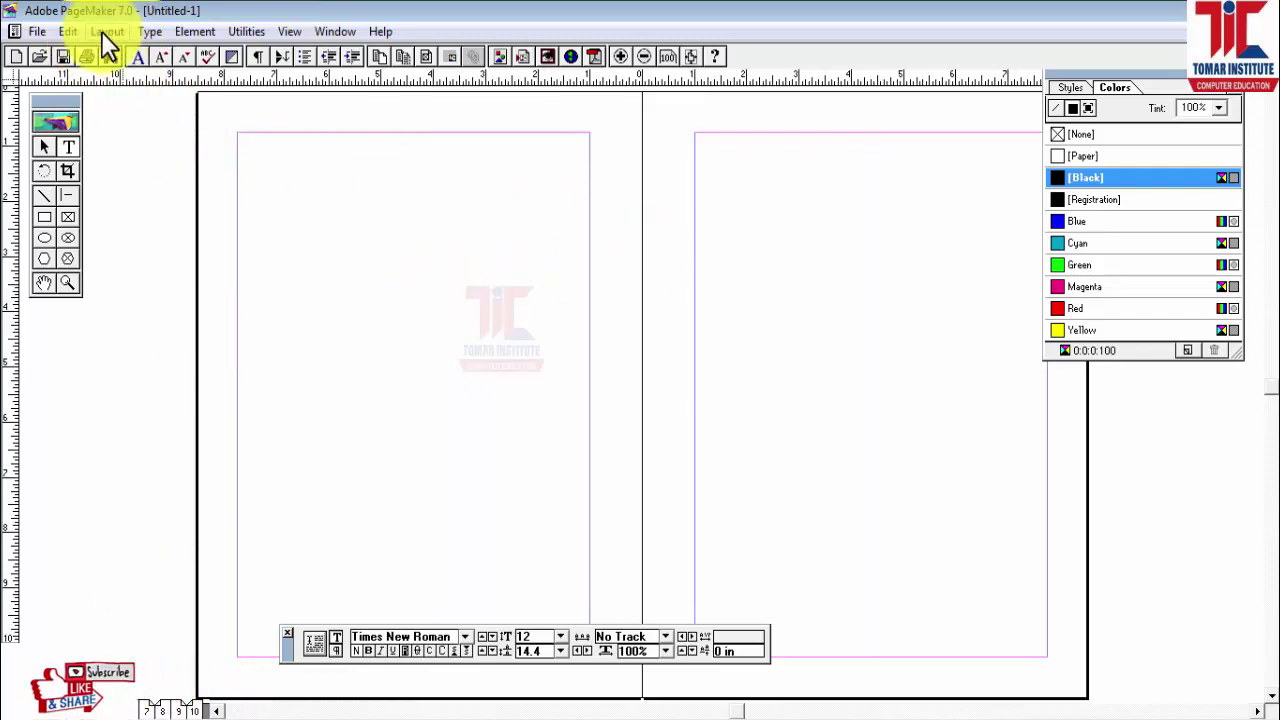
pyautogui.click(103, 31)
pyautogui.click(145, 201)
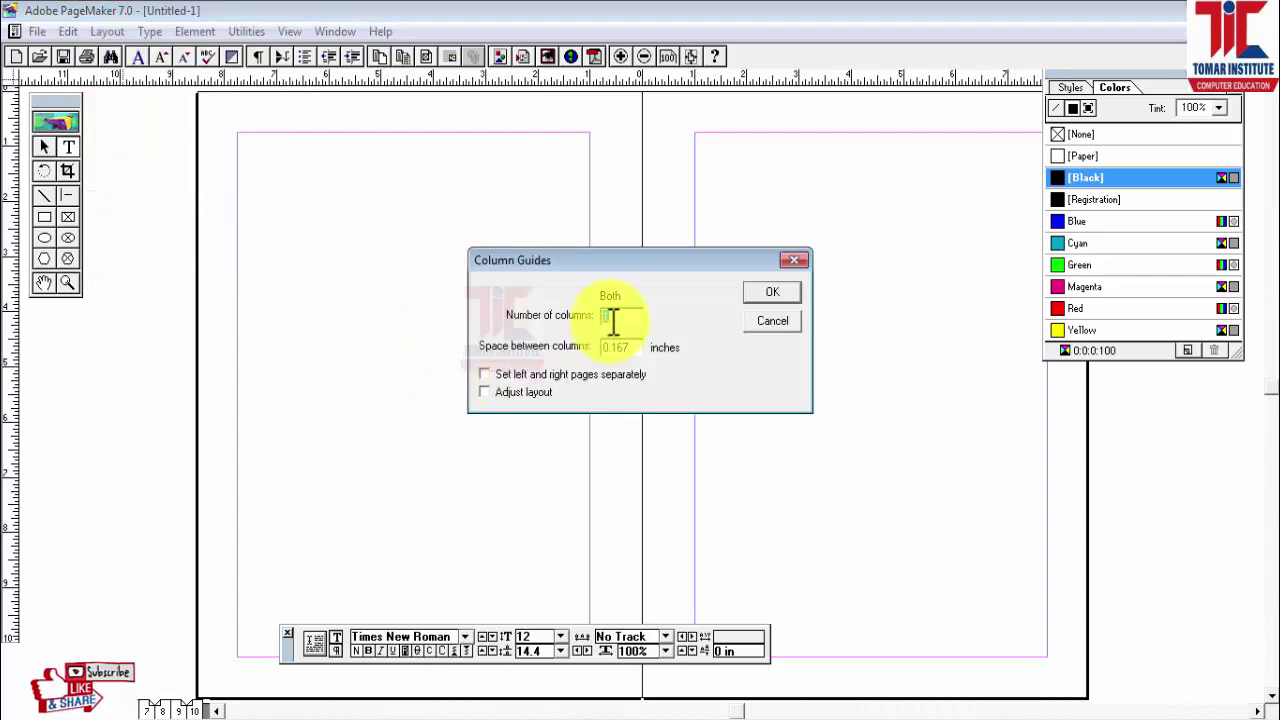
pyautogui.click(771, 290)
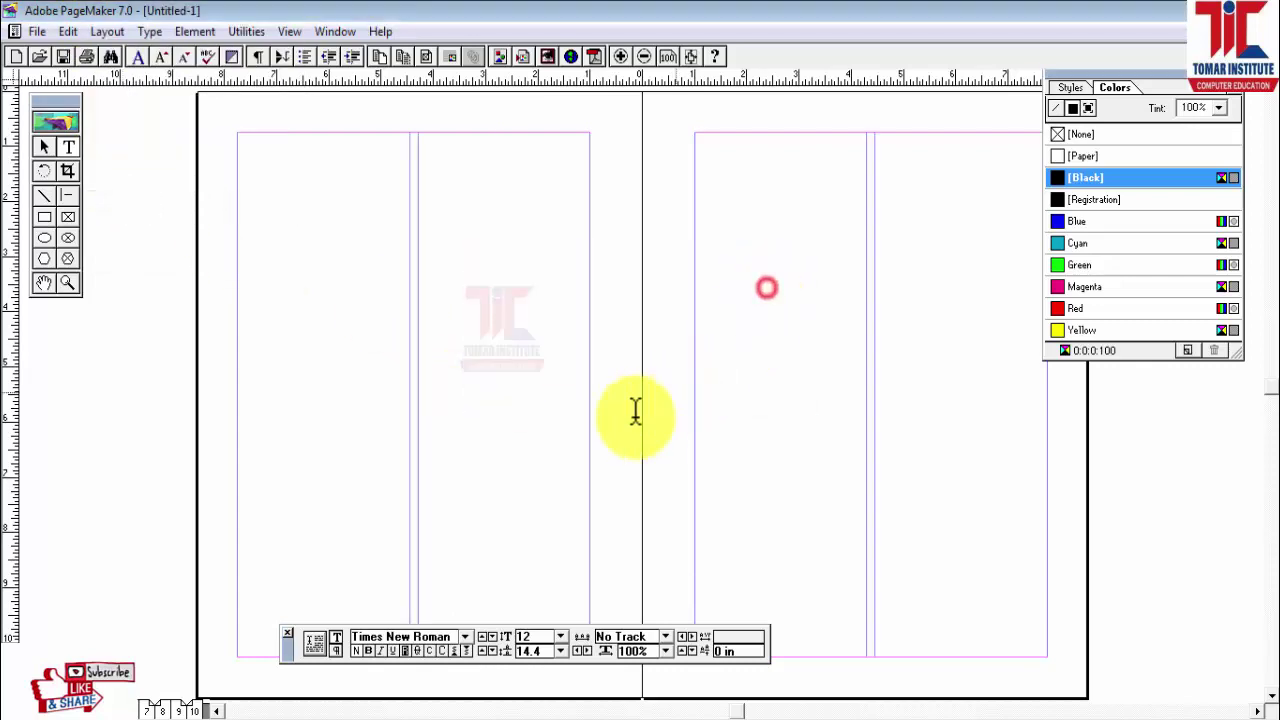
pyautogui.press('super')
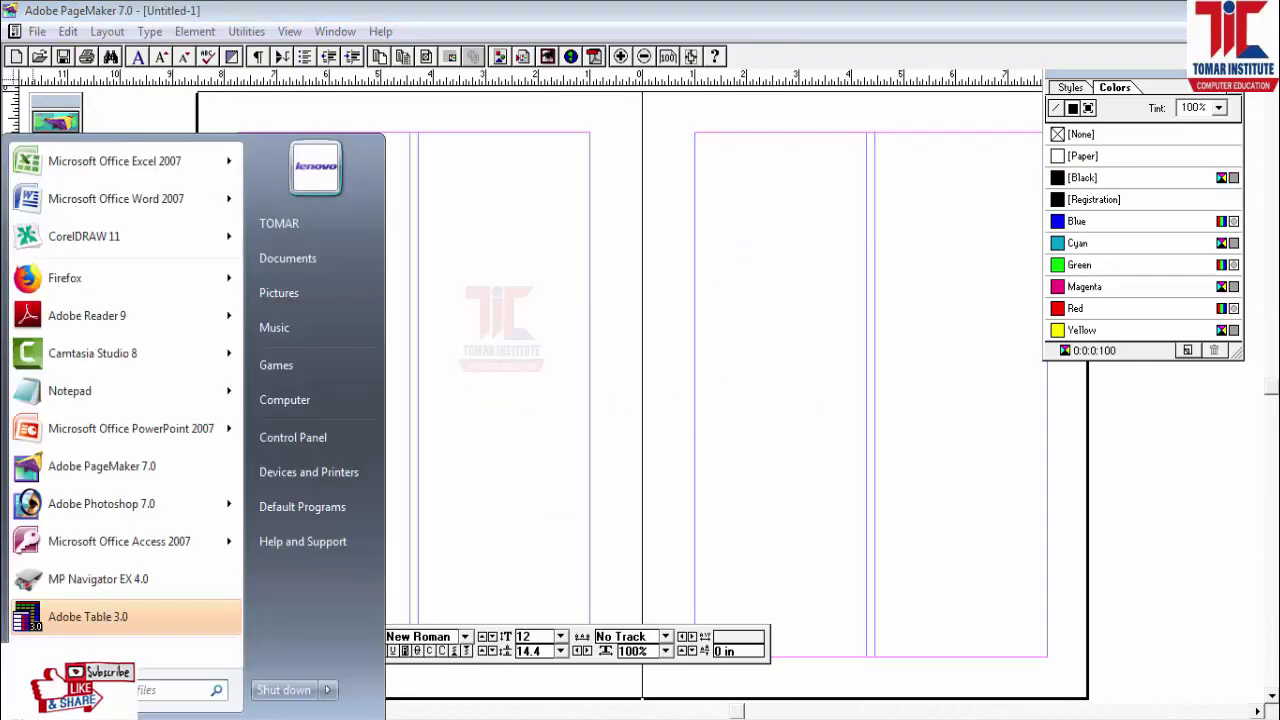
pyautogui.click(566, 517)
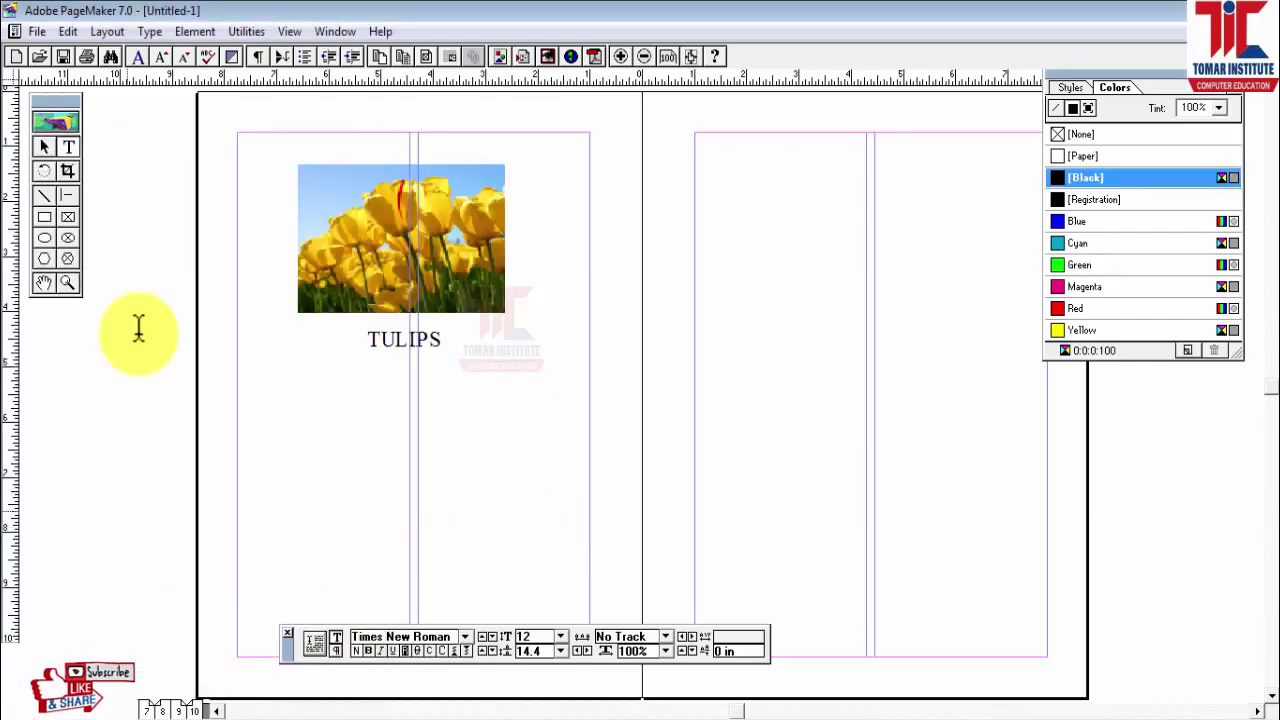
# - Set the column guides of the displayed tulips spread to a single column on both pages
pyautogui.click(107, 31)
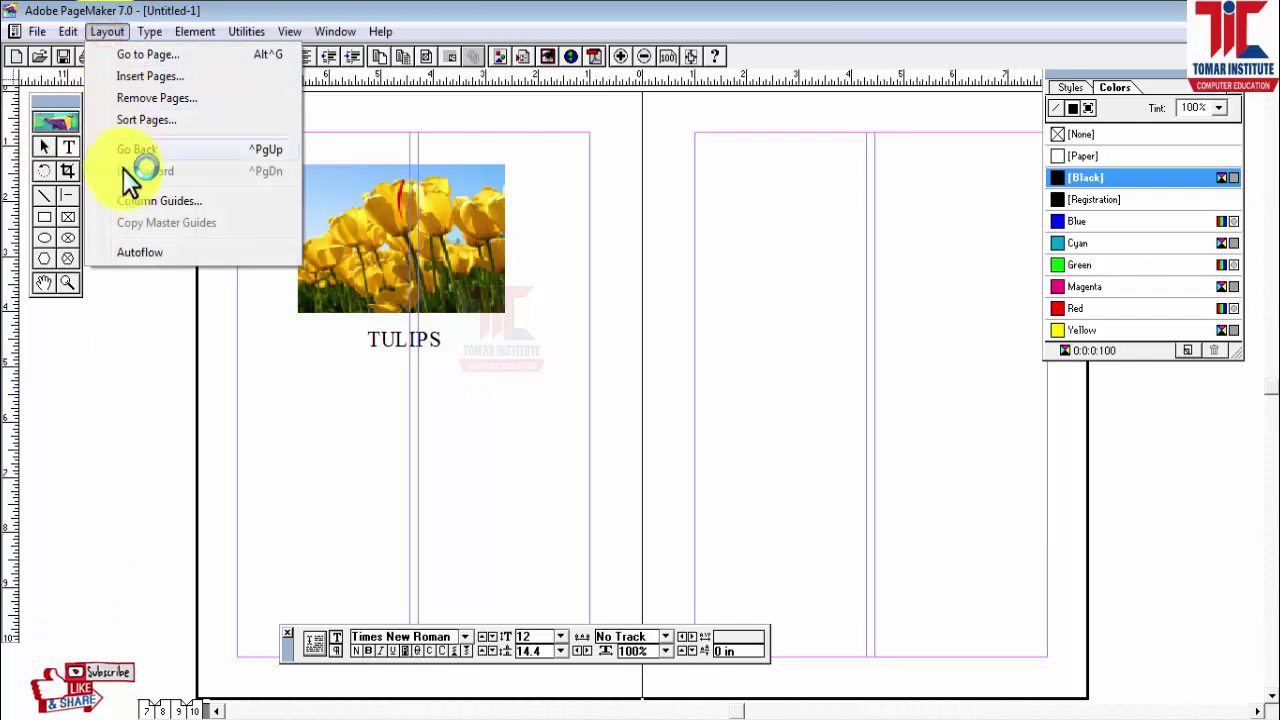
pyautogui.click(130, 200)
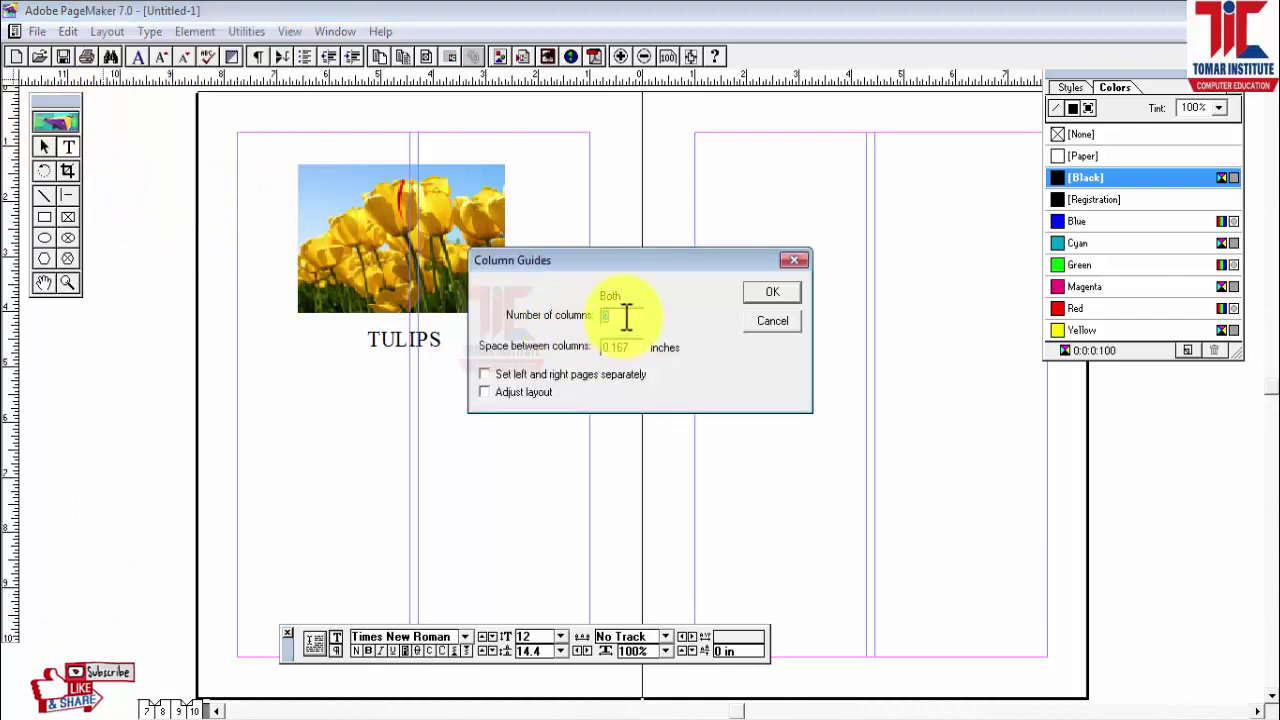
pyautogui.click(765, 295)
pyautogui.click(645, 493)
pyautogui.click(776, 296)
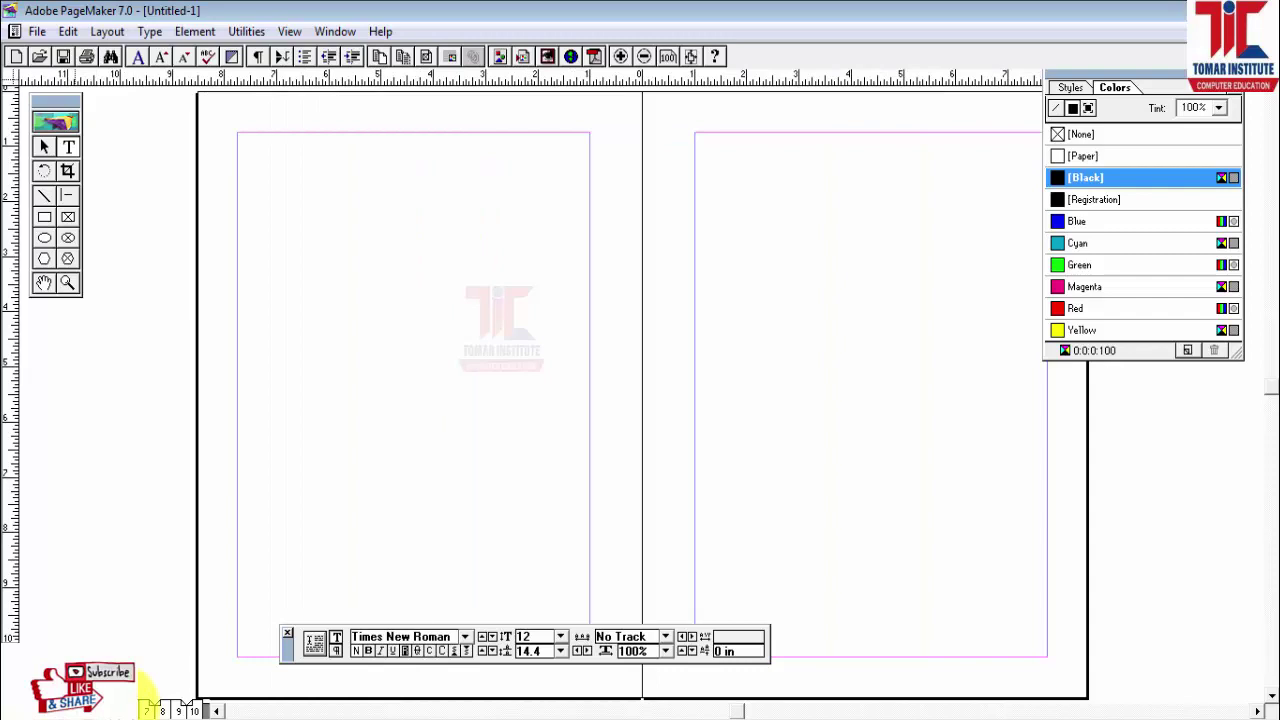
# - Check the column guides on page 10 and on the spreads containing pages 7 and 8
pyautogui.click(147, 709)
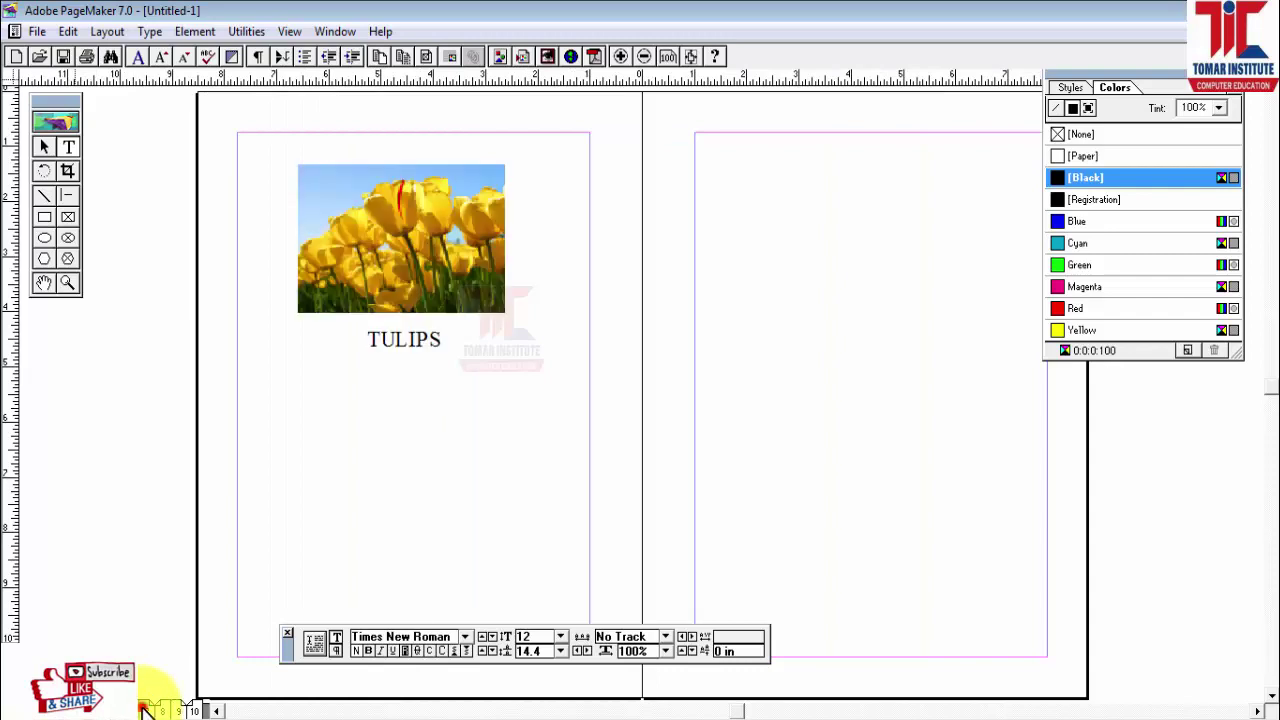
pyautogui.click(177, 706)
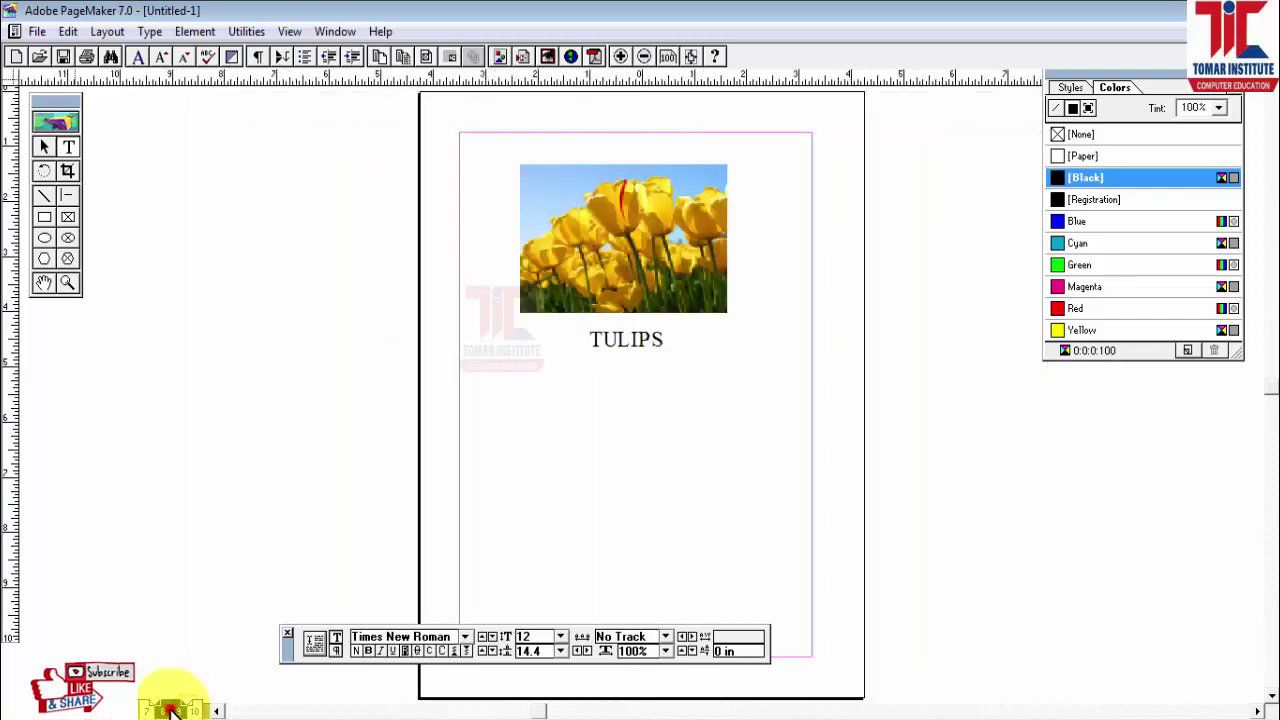
pyautogui.click(170, 709)
pyautogui.click(148, 707)
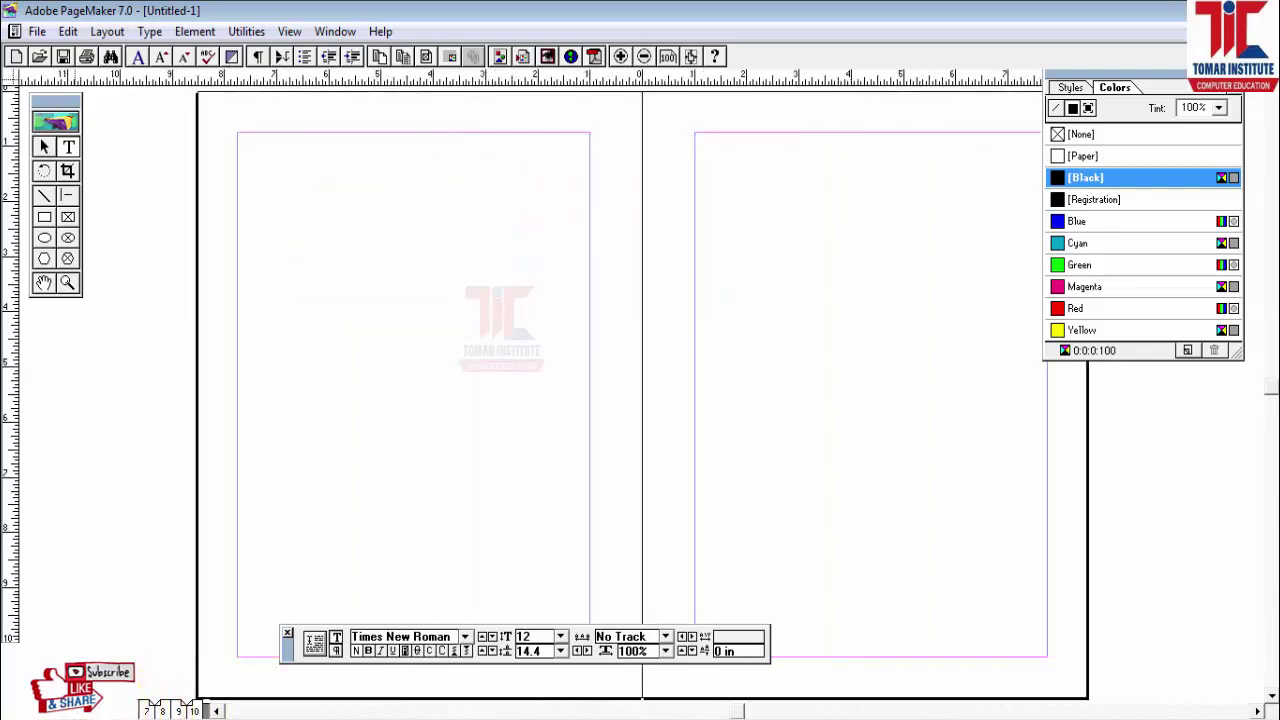
pyautogui.click(160, 707)
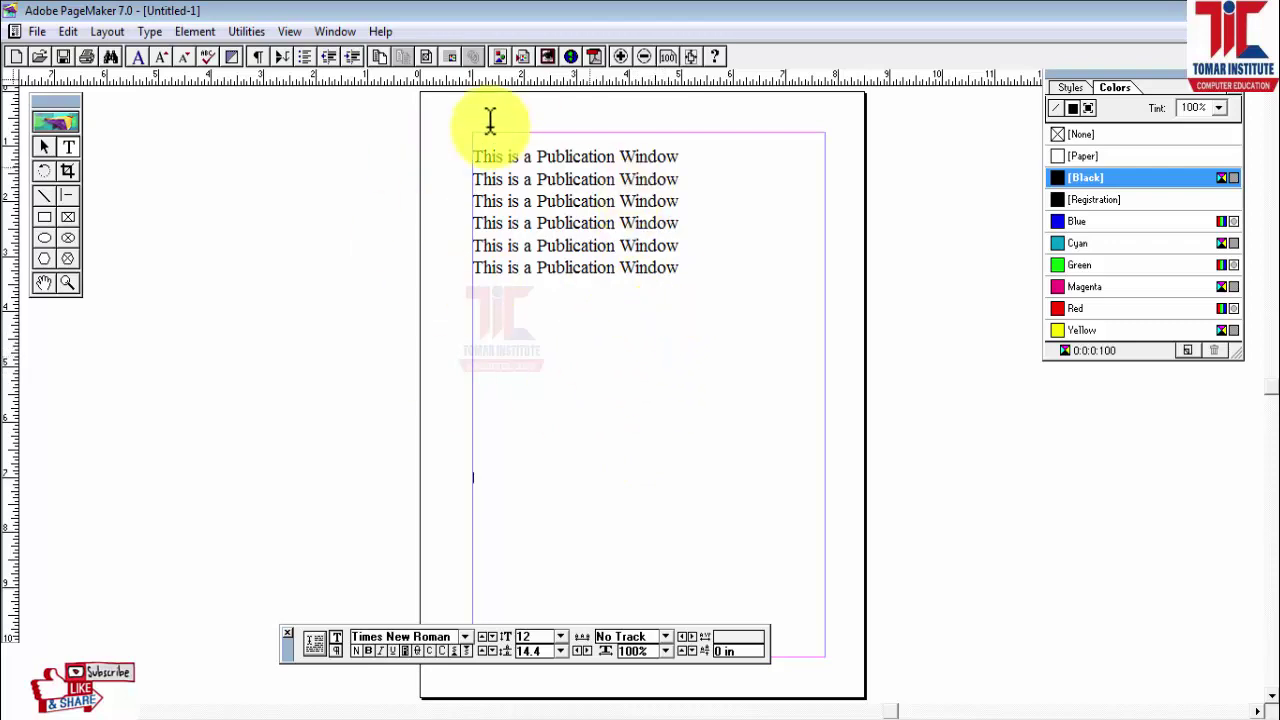
# - Save the publication to the Desktop as Publication1, using the Publication file type with no additional files
pyautogui.click(38, 31)
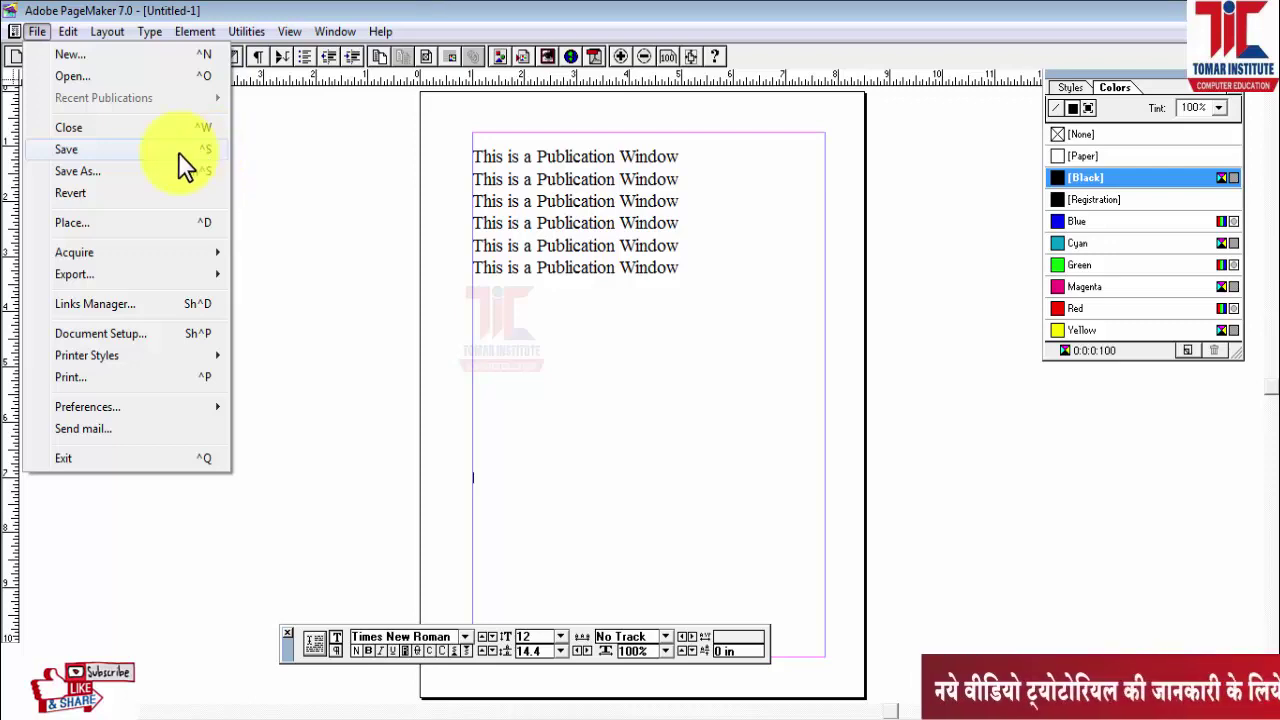
pyautogui.click(80, 151)
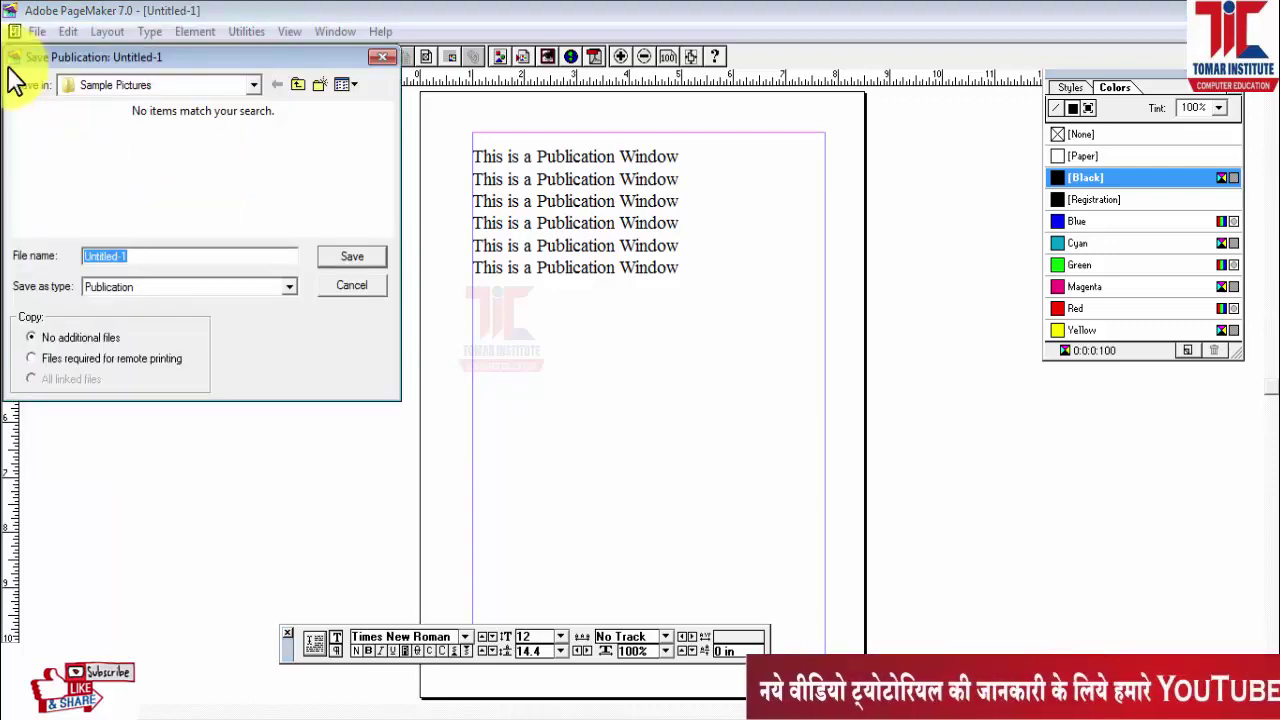
pyautogui.moveTo(169, 56); pyautogui.dragTo(399, 166)
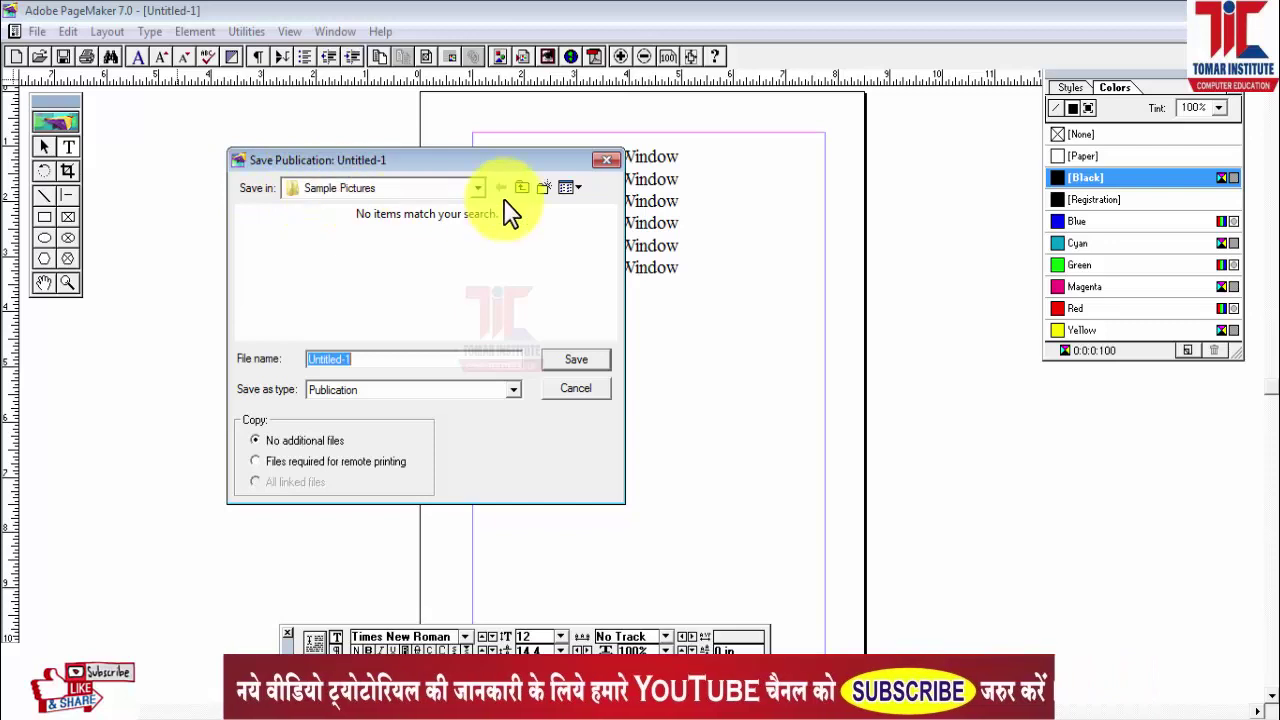
pyautogui.click(478, 190)
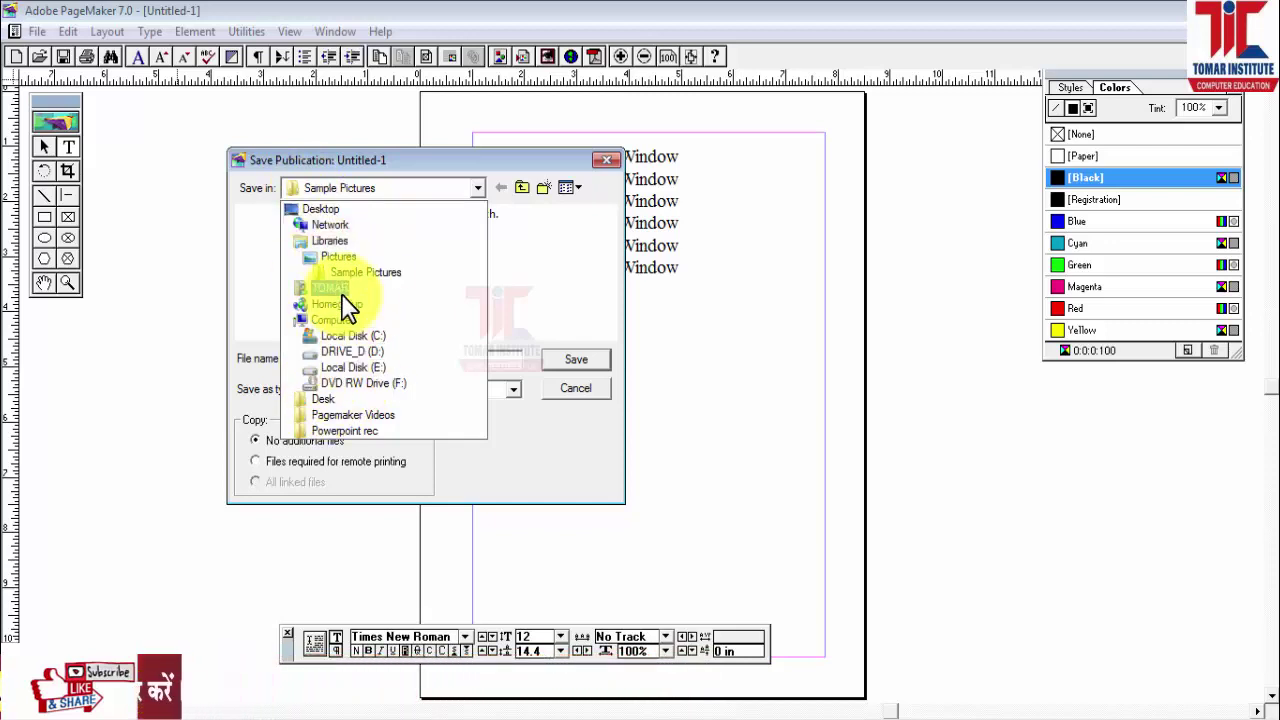
pyautogui.click(323, 208)
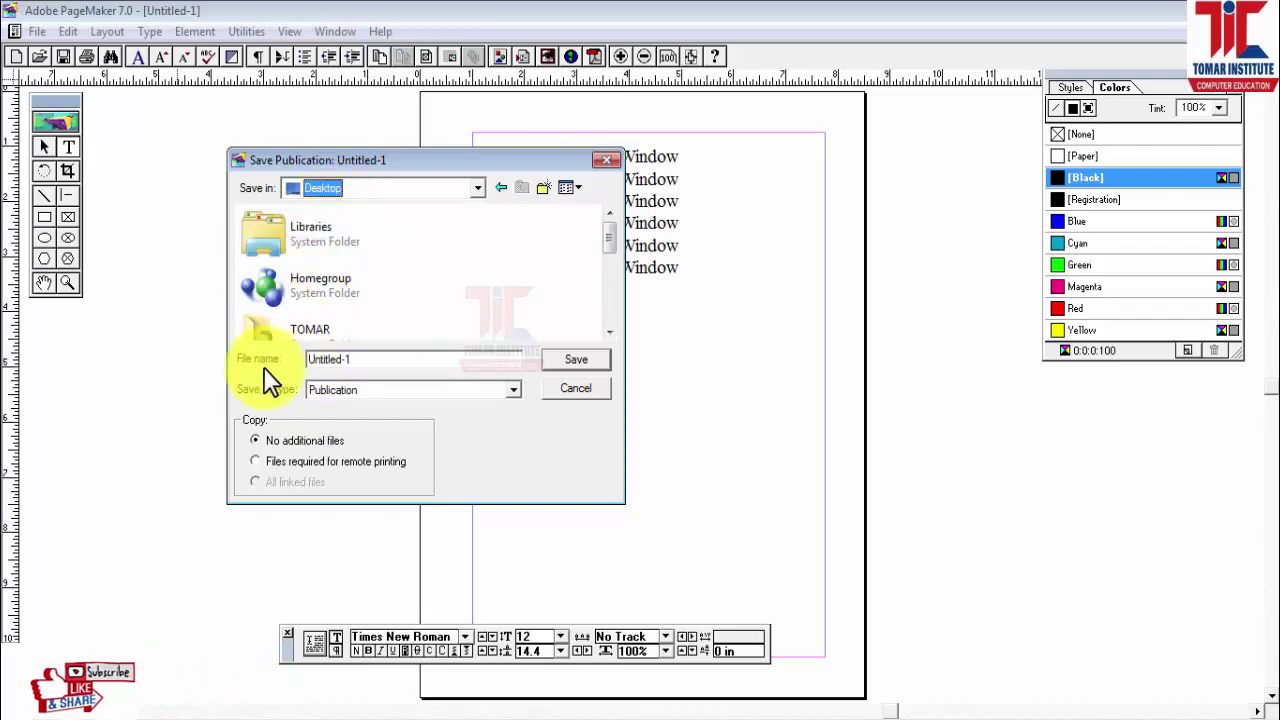
pyautogui.doubleClick(368, 360)
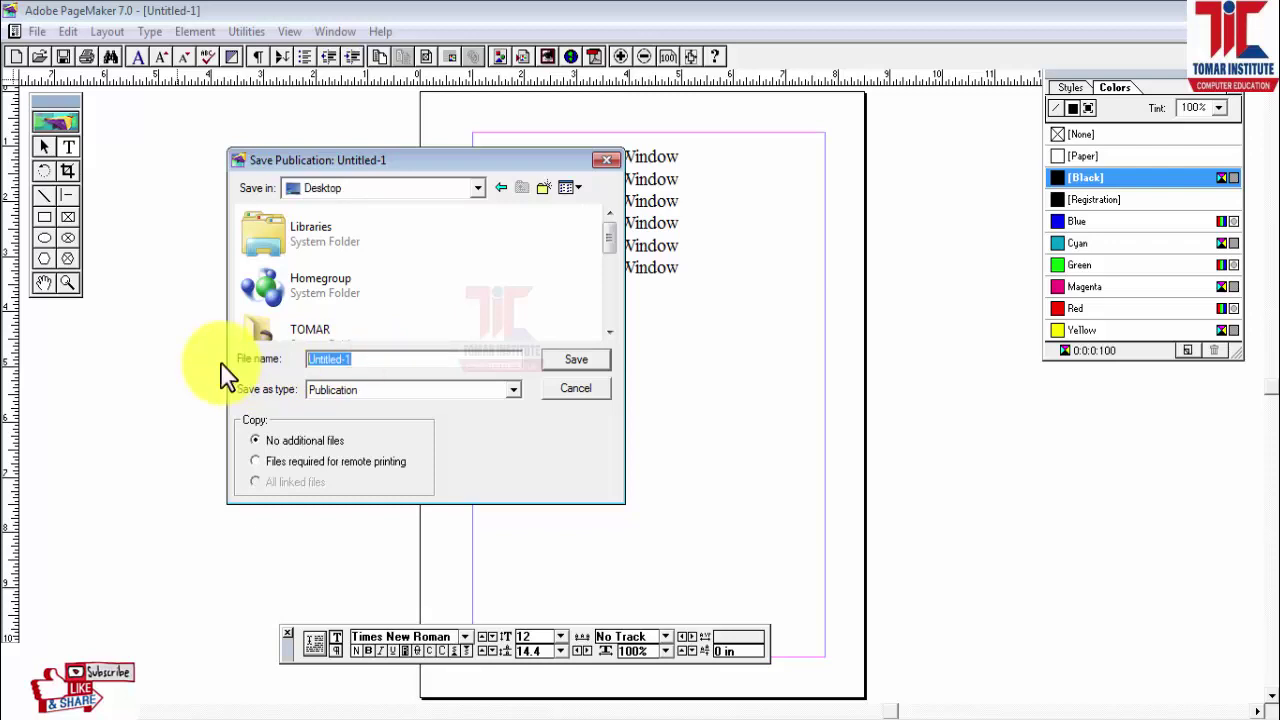
pyautogui.write('Publication1')
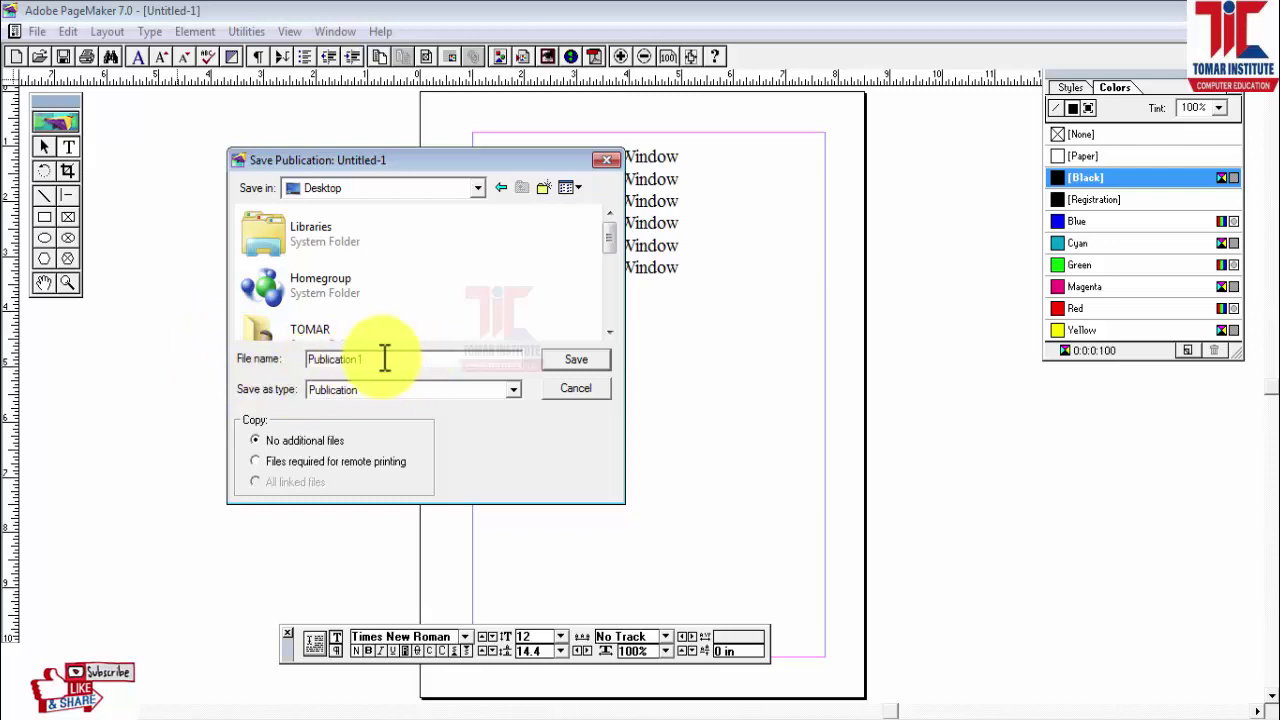
pyautogui.click(570, 362)
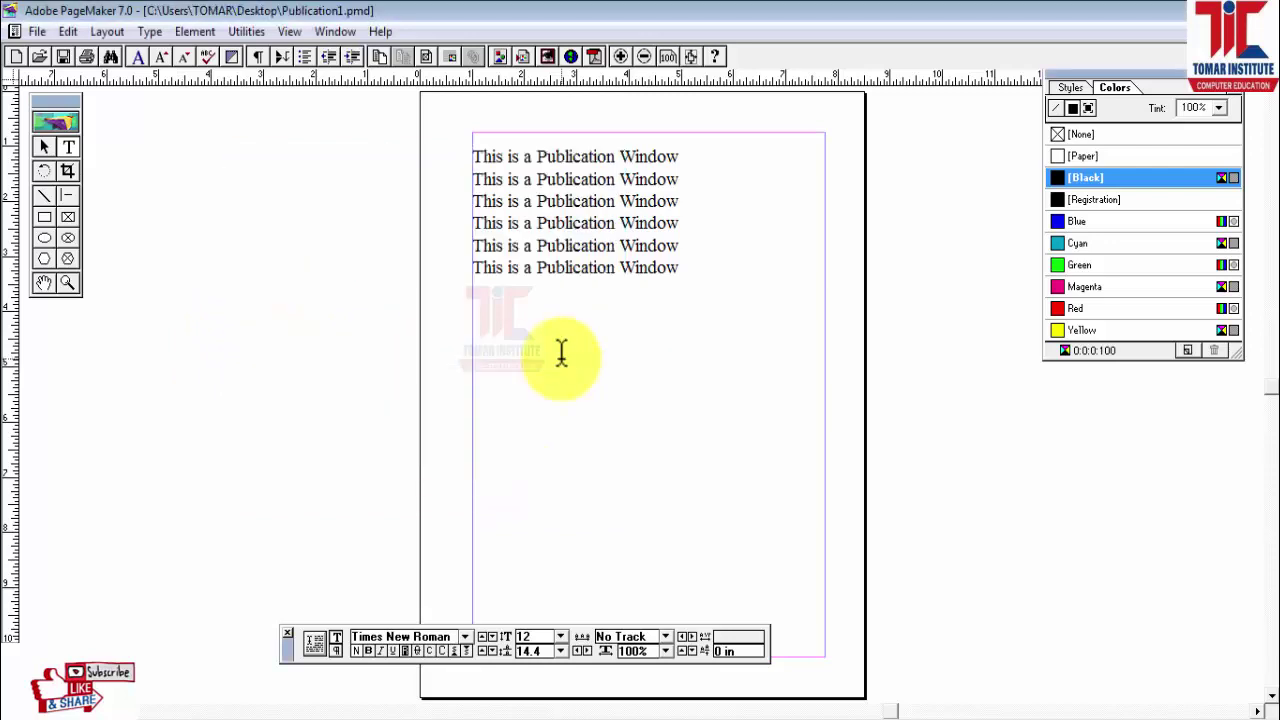